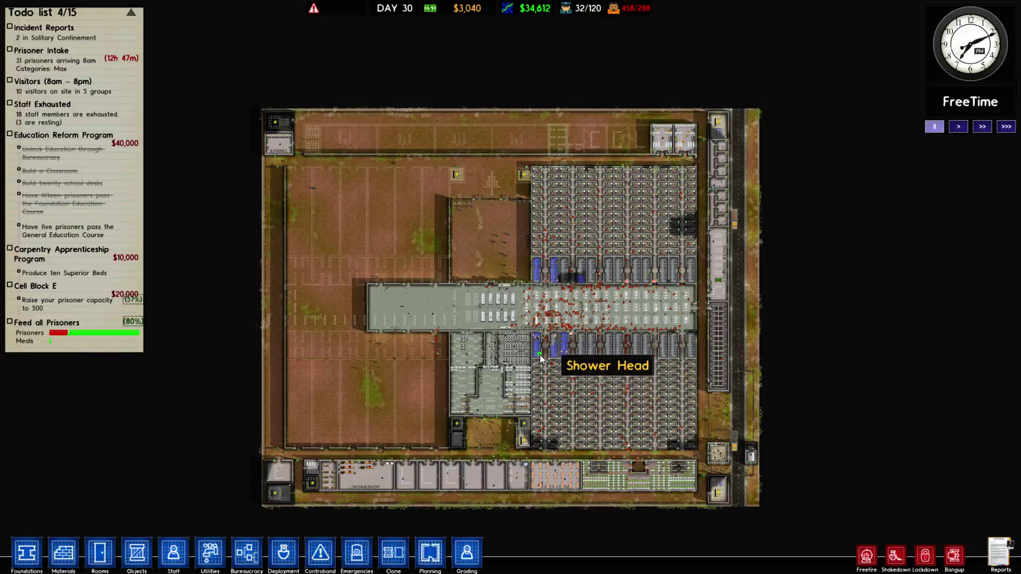
{"action": "scroll", "coordinate": [539, 355], "scroll_direction": "up", "scroll_amount": 5}
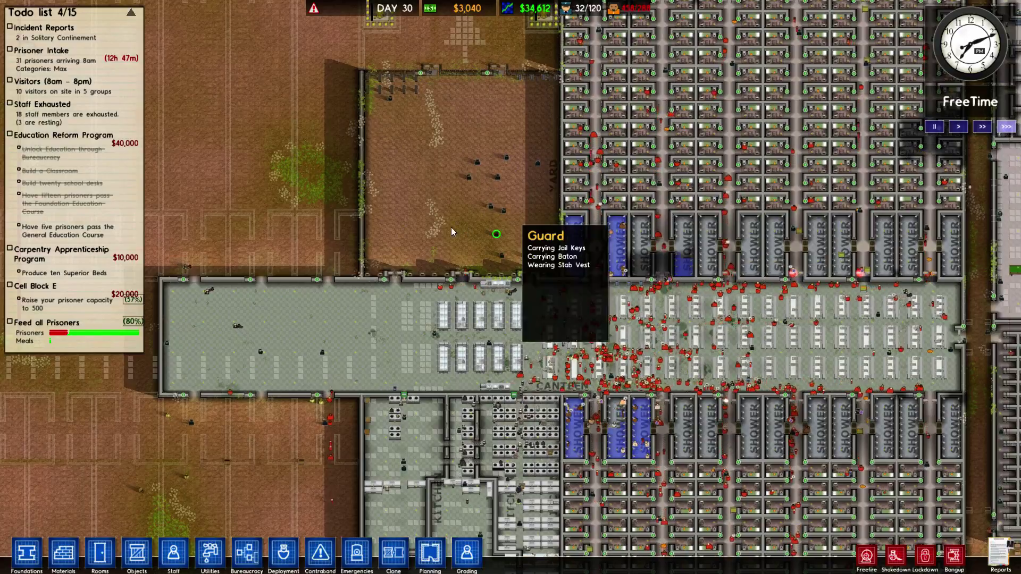
Pan across the canteen, yard and empty ground beside the kitchen
{"action": "key", "text": "a"}
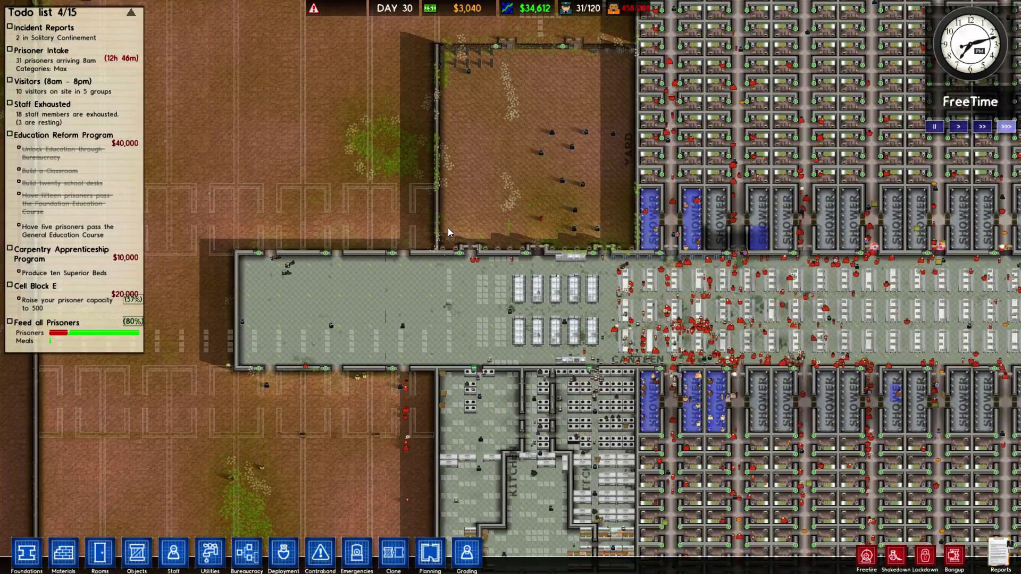
{"action": "key", "text": "w"}
{"action": "key", "text": "a"}
{"action": "key", "text": "d"}
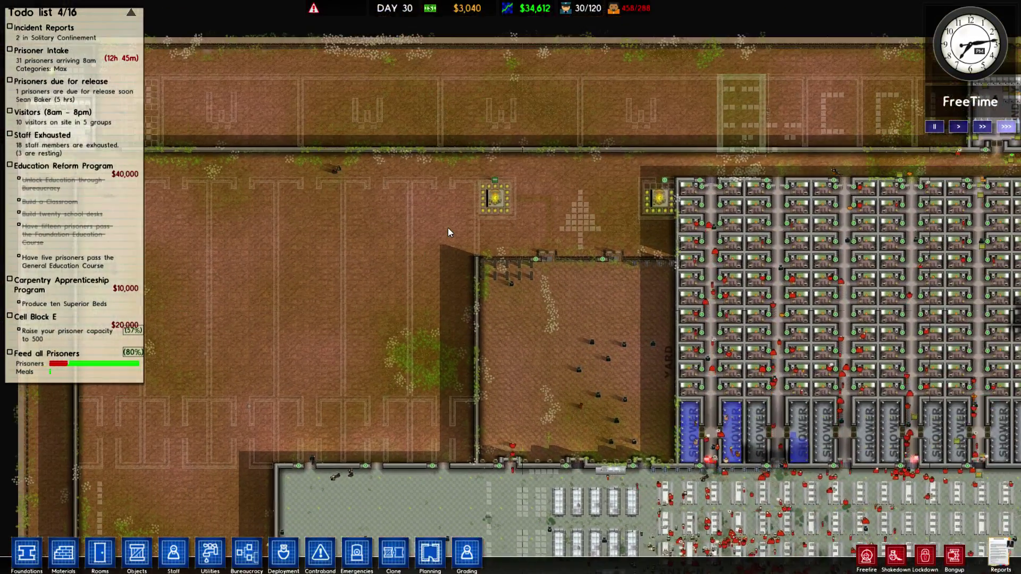
{"action": "key", "text": "s"}
{"action": "key", "text": "s"}
{"action": "key", "text": "a"}
{"action": "scroll", "coordinate": [566, 244], "scroll_direction": "up", "scroll_amount": 2}
{"action": "scroll", "coordinate": [558, 229], "scroll_direction": "up", "scroll_amount": 2}
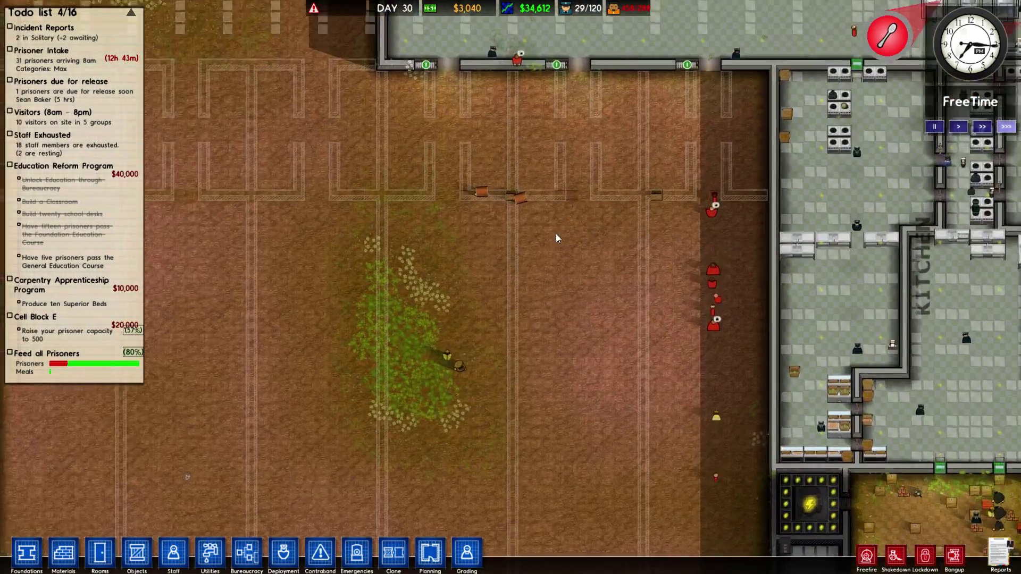
{"action": "scroll", "coordinate": [554, 237], "scroll_direction": "up", "scroll_amount": 1}
{"action": "scroll", "coordinate": [550, 242], "scroll_direction": "up", "scroll_amount": 1}
{"action": "scroll", "coordinate": [550, 242], "scroll_direction": "up", "scroll_amount": 1}
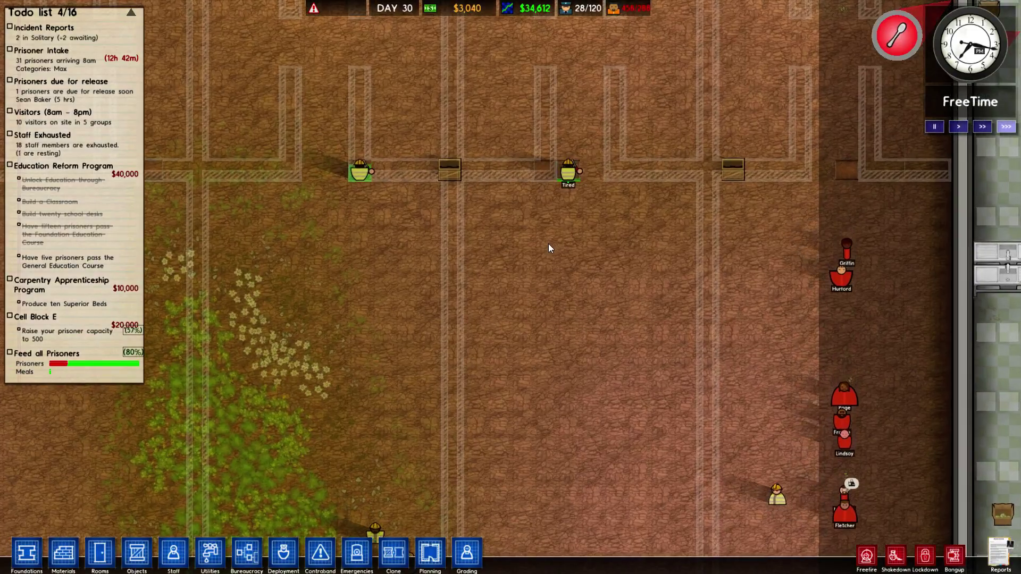
{"action": "key", "text": "w"}
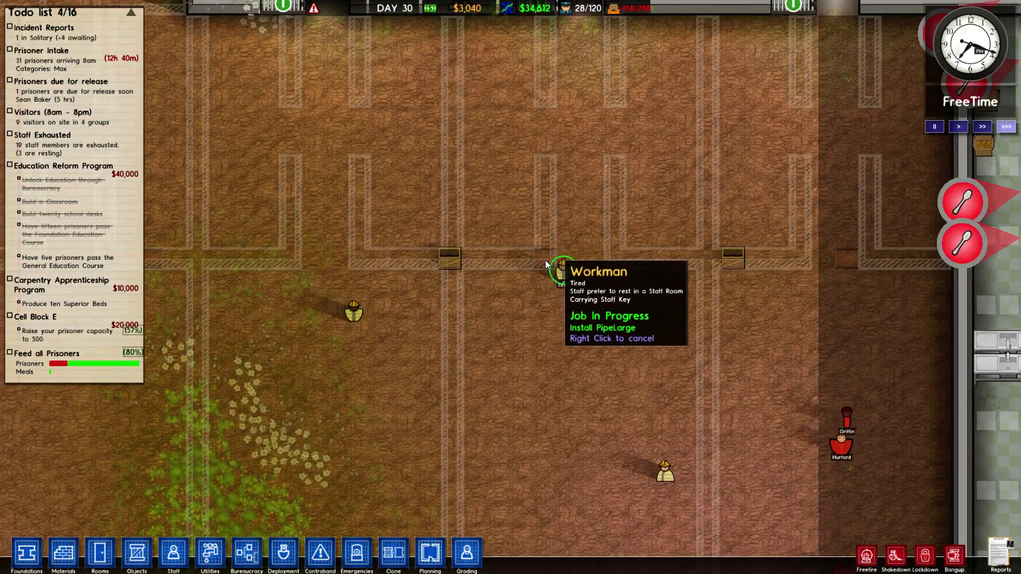
{"action": "scroll", "coordinate": [718, 279], "scroll_direction": "down", "scroll_amount": 1}
{"action": "key", "text": "w"}
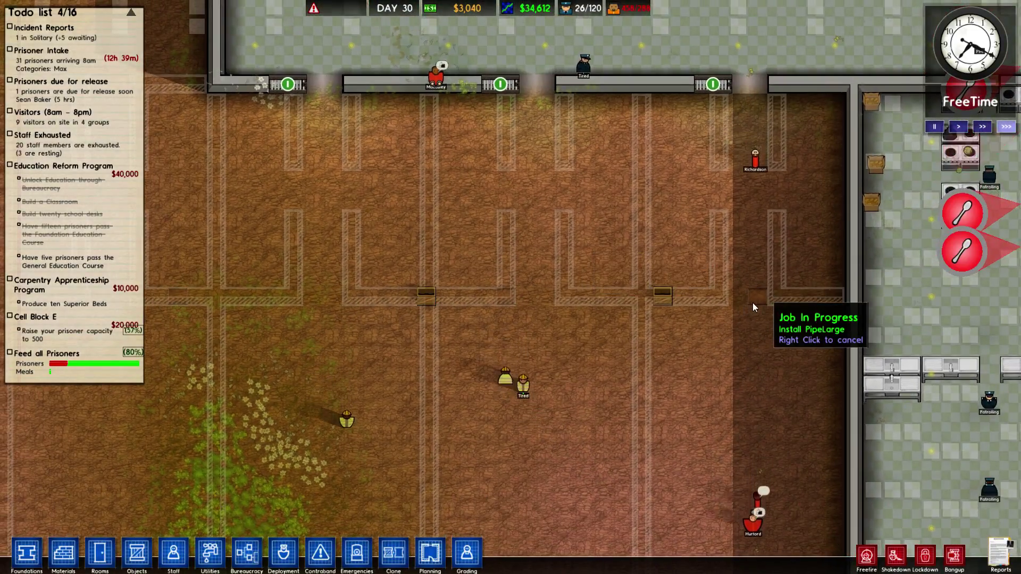
{"action": "scroll", "coordinate": [745, 306], "scroll_direction": "down", "scroll_amount": 1}
{"action": "key", "text": "s"}
{"action": "scroll", "coordinate": [650, 337], "scroll_direction": "down", "scroll_amount": 1}
{"action": "key", "text": "w"}
{"action": "key", "text": "d"}
Pan up past the cell block and along the planned foundation outlines
{"action": "key", "text": "w"}
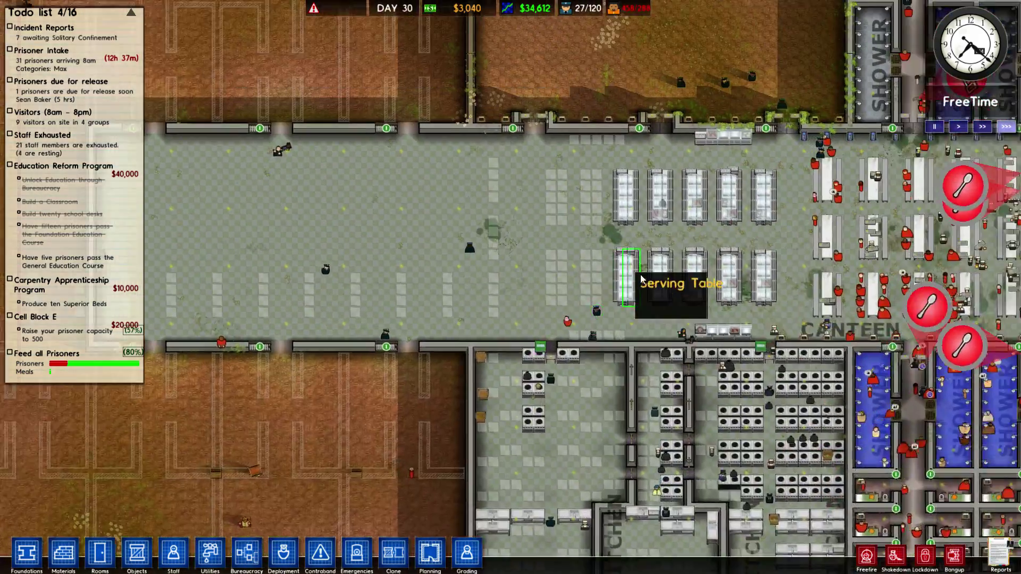
{"action": "key", "text": "w"}
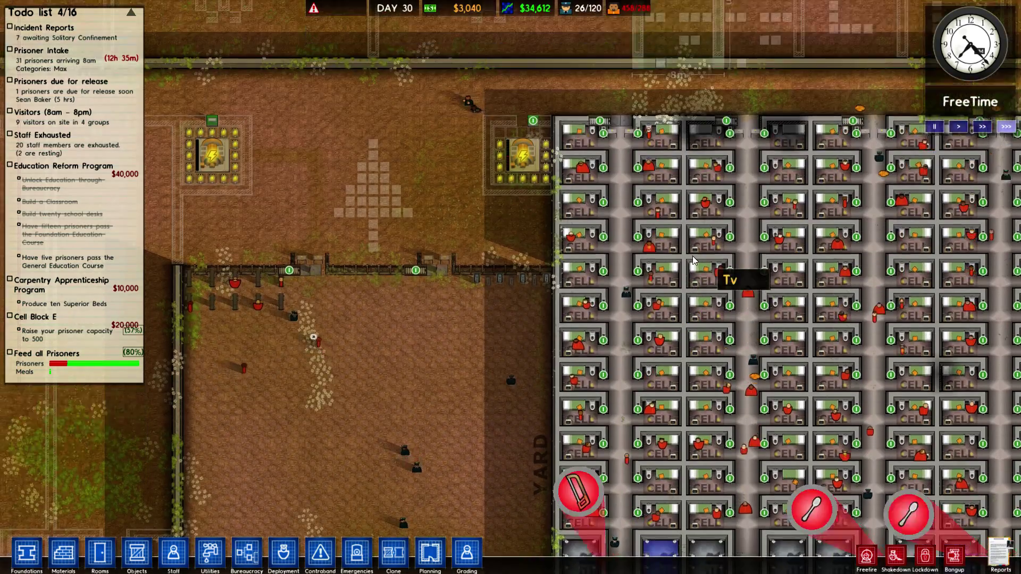
{"action": "scroll", "coordinate": [664, 245], "scroll_direction": "up", "scroll_amount": 1}
{"action": "key", "text": "d"}
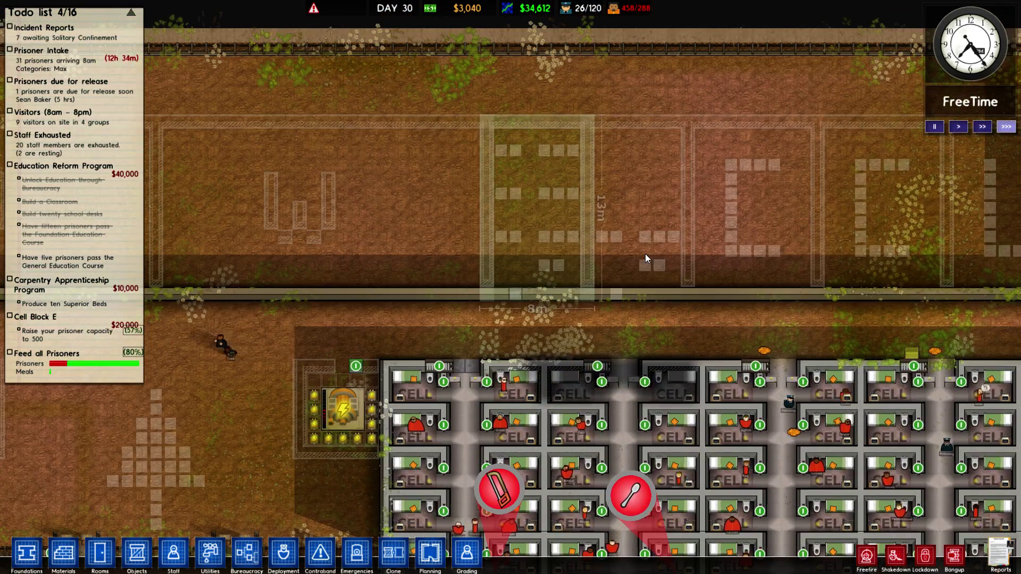
{"action": "key", "text": "w"}
{"action": "scroll", "coordinate": [645, 258], "scroll_direction": "down", "scroll_amount": 1}
{"action": "scroll", "coordinate": [631, 261], "scroll_direction": "down", "scroll_amount": 1}
{"action": "key", "text": "a"}
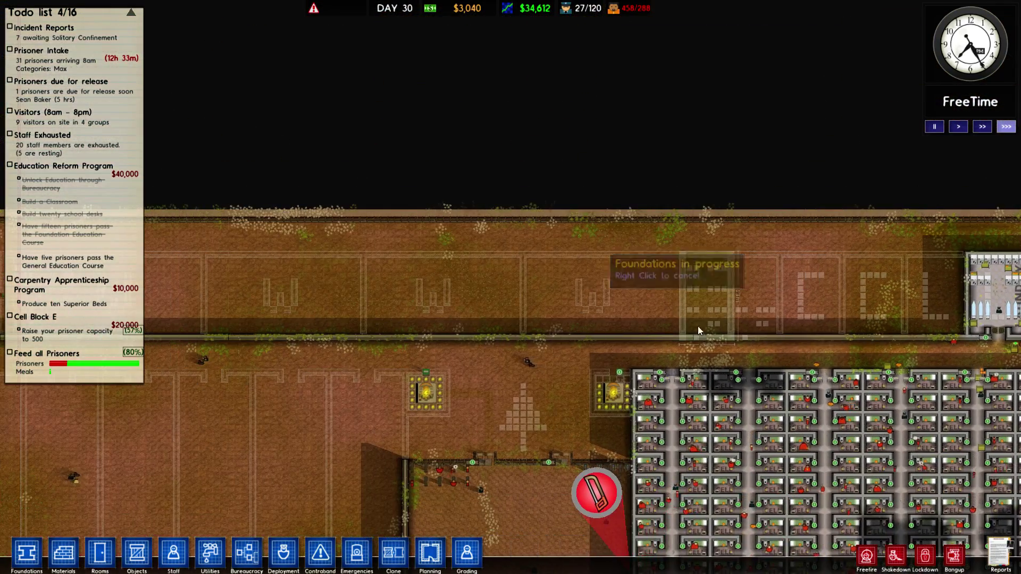
{"action": "key", "text": "a"}
{"action": "key", "text": "a"}
{"action": "key", "text": "a"}
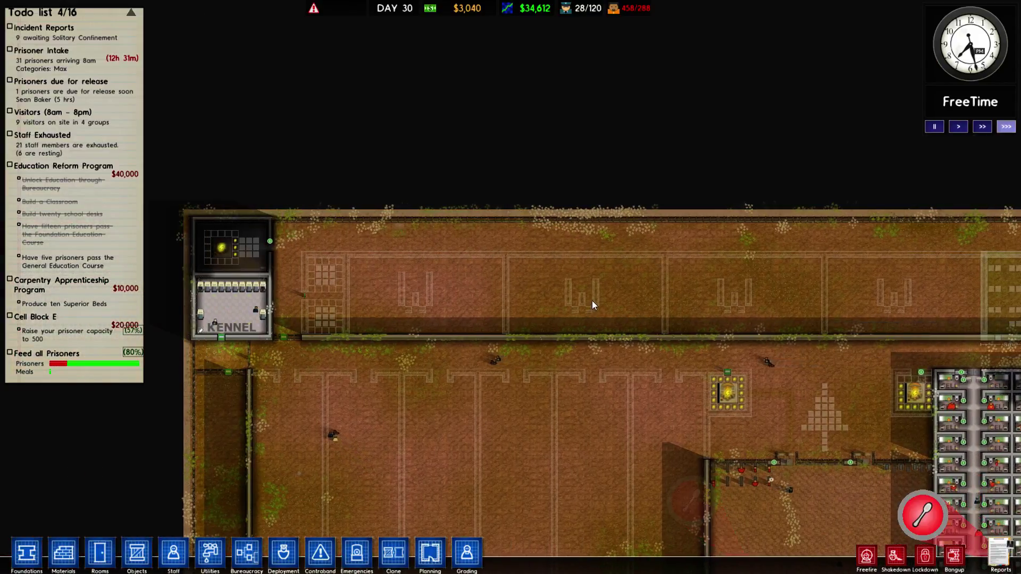
{"action": "key", "text": "d"}
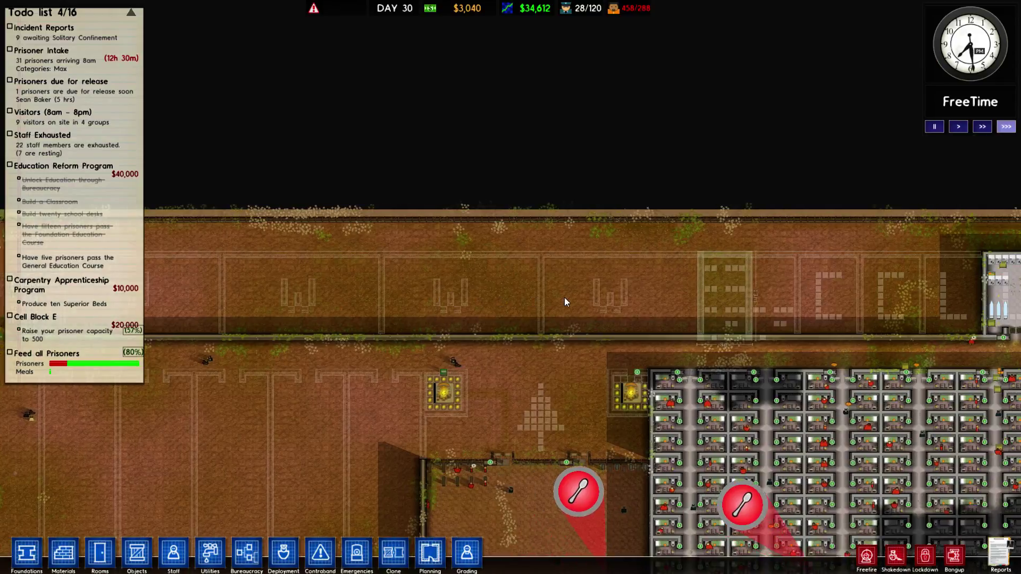
{"action": "key", "text": "d"}
{"action": "scroll", "coordinate": [556, 293], "scroll_direction": "up", "scroll_amount": 2}
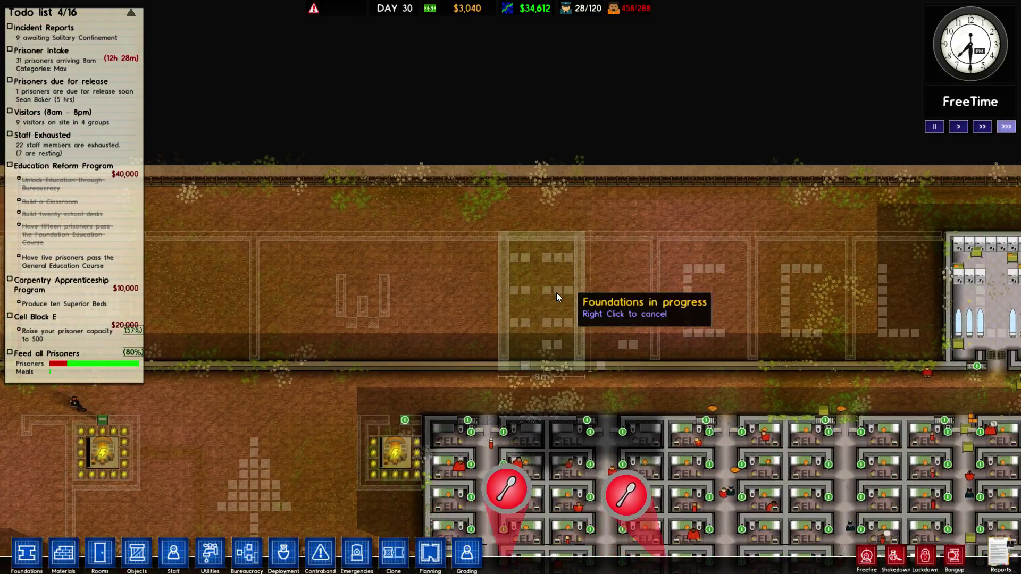
{"action": "scroll", "coordinate": [556, 297], "scroll_direction": "up", "scroll_amount": 2}
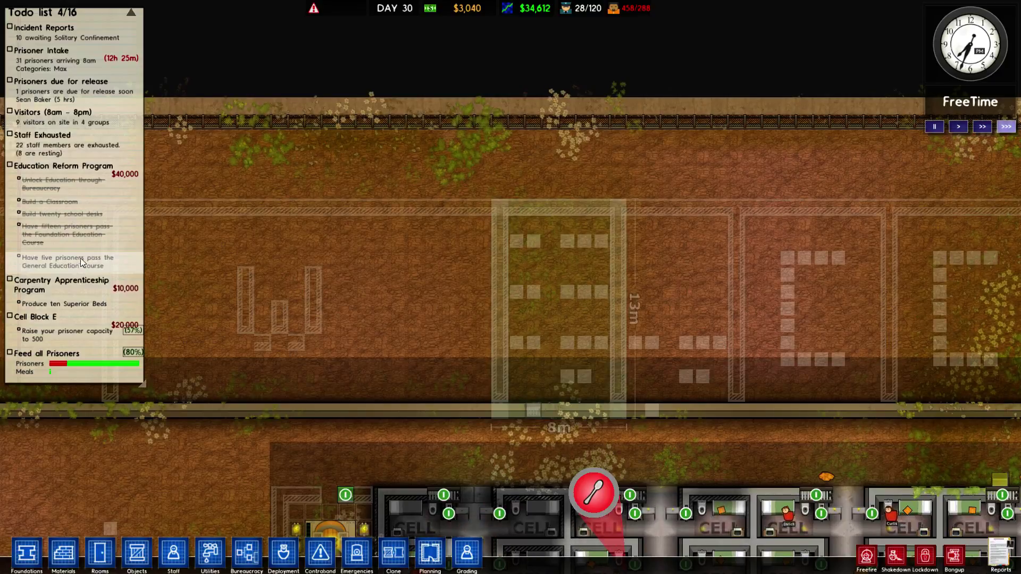
Review the prison programs report, then pan down toward the canteen
{"action": "left_click", "coordinate": [989, 549]}
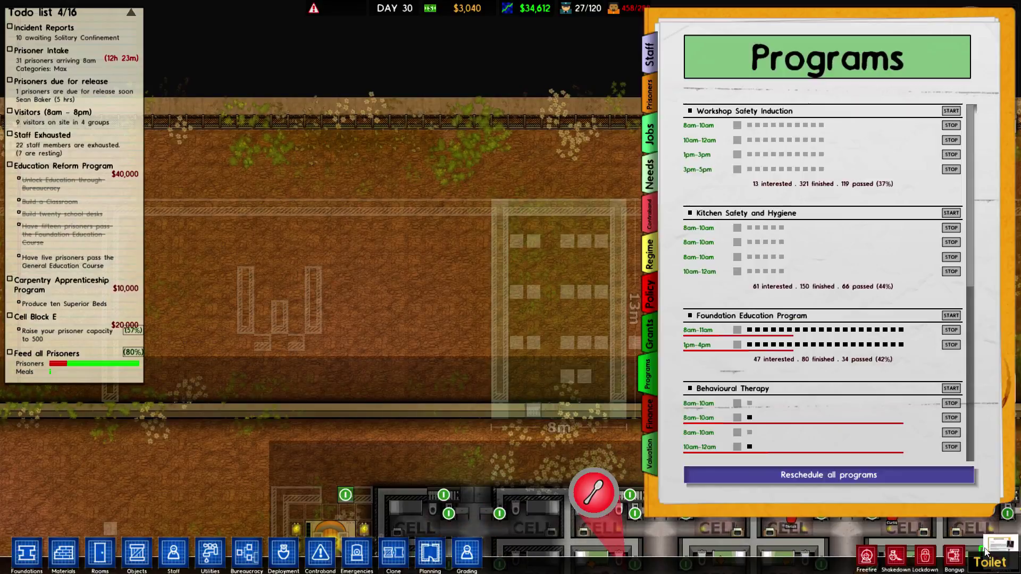
{"action": "scroll", "coordinate": [803, 349], "scroll_direction": "down", "scroll_amount": 2}
{"action": "scroll", "coordinate": [804, 348], "scroll_direction": "down", "scroll_amount": 3}
{"action": "scroll", "coordinate": [804, 347], "scroll_direction": "down", "scroll_amount": 3}
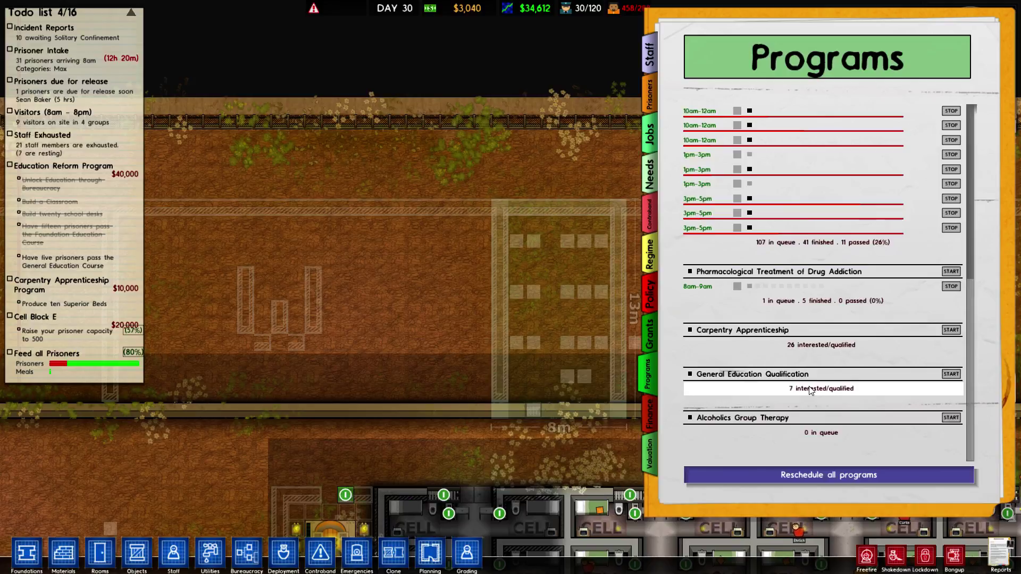
{"action": "scroll", "coordinate": [811, 390], "scroll_direction": "up", "scroll_amount": 3}
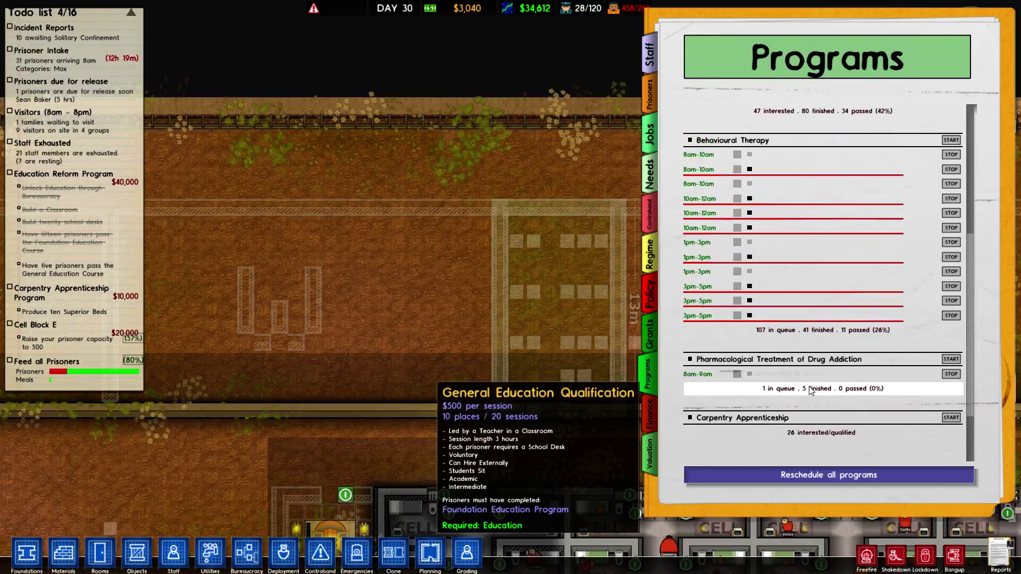
{"action": "scroll", "coordinate": [811, 390], "scroll_direction": "up", "scroll_amount": 3}
{"action": "scroll", "coordinate": [811, 390], "scroll_direction": "up", "scroll_amount": 3}
{"action": "scroll", "coordinate": [810, 390], "scroll_direction": "up", "scroll_amount": 2}
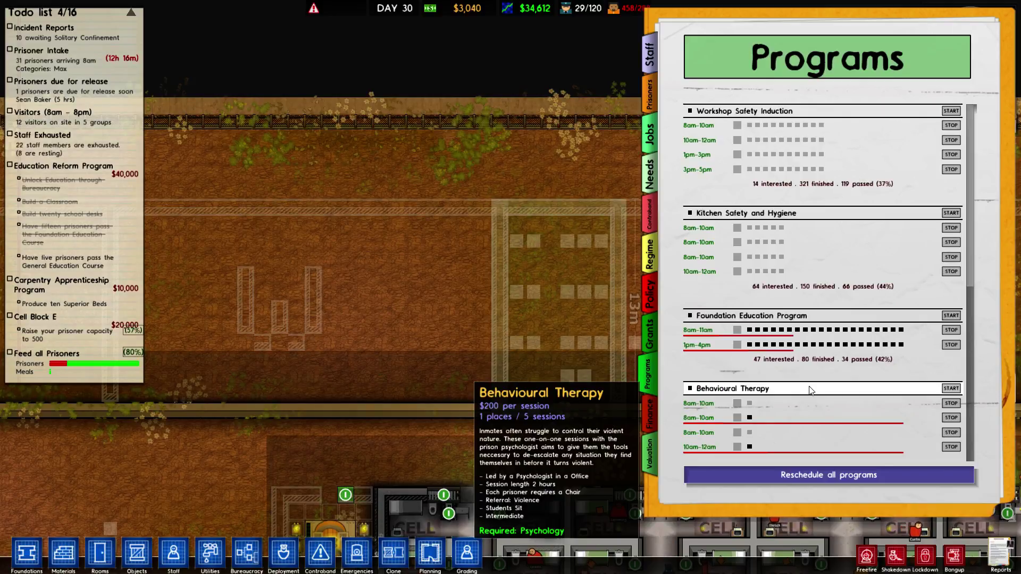
{"action": "key", "text": "Escape"}
{"action": "scroll", "coordinate": [659, 413], "scroll_direction": "down", "scroll_amount": 2}
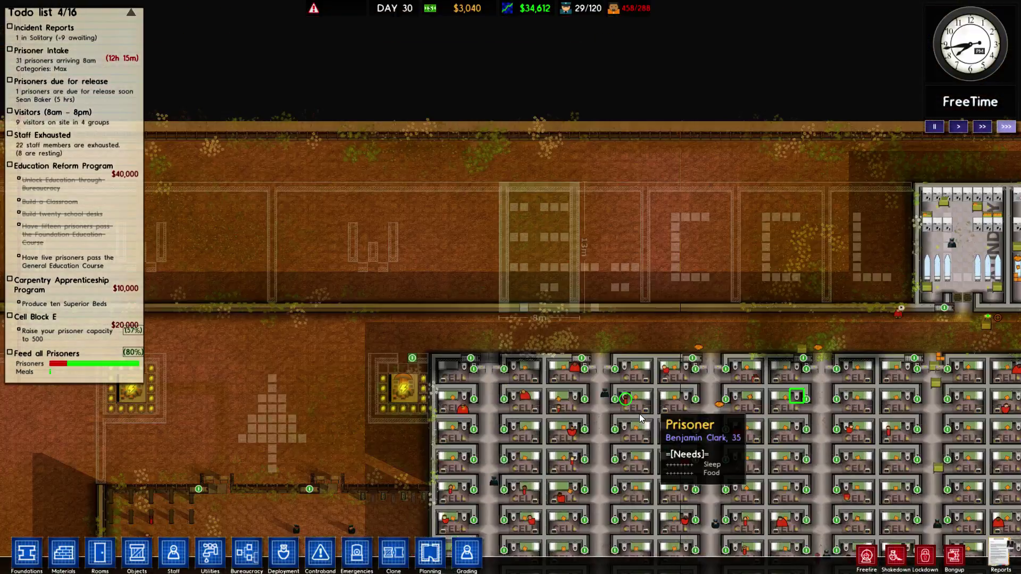
{"action": "key", "text": "s"}
{"action": "key", "text": "a"}
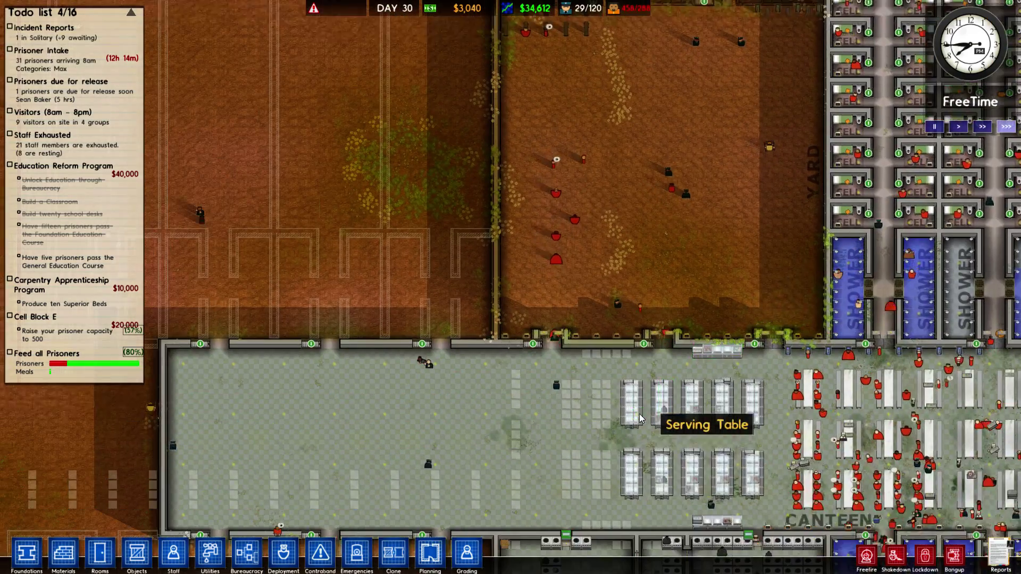
Pan back to the foundations and bring up the prisoner needs report
{"action": "key", "text": "d"}
{"action": "key", "text": "w"}
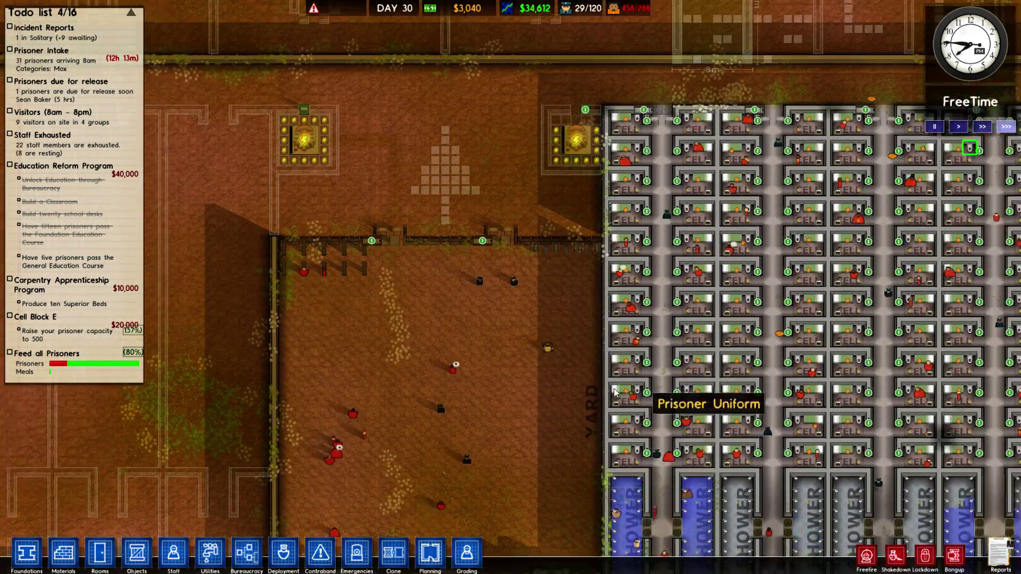
{"action": "scroll", "coordinate": [616, 389], "scroll_direction": "up", "scroll_amount": 3}
{"action": "key", "text": "w"}
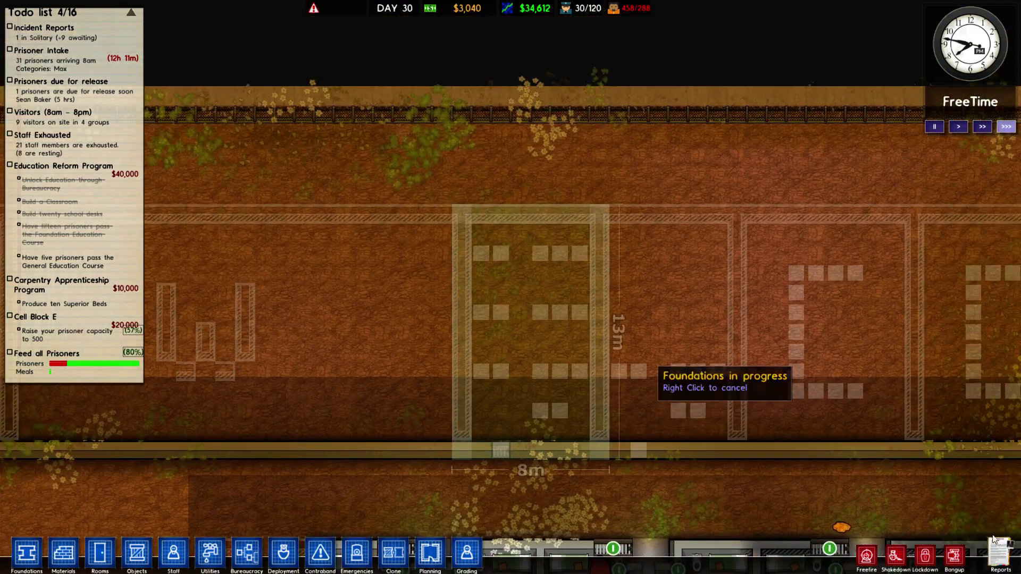
{"action": "left_click", "coordinate": [1001, 551]}
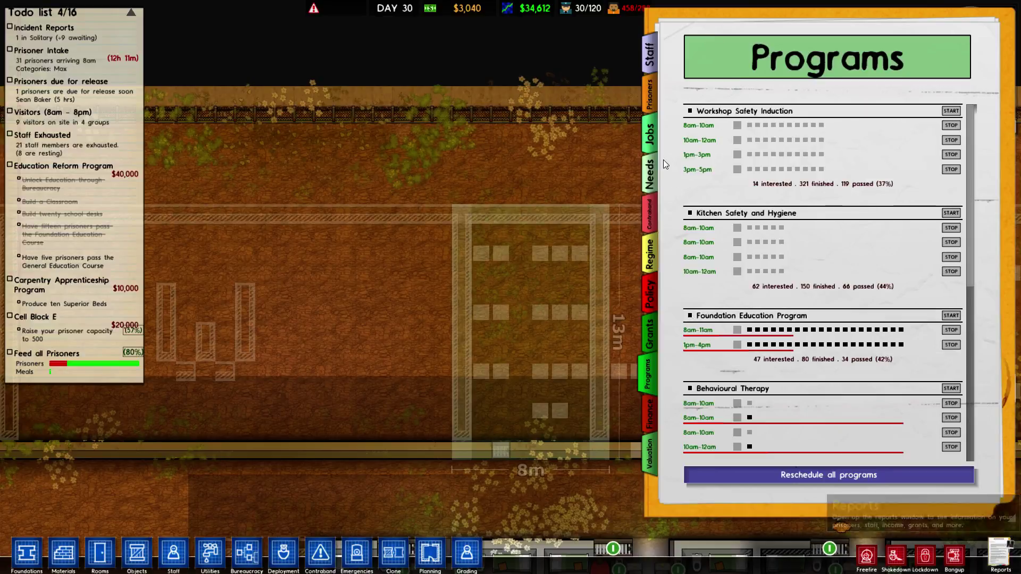
{"action": "left_click", "coordinate": [648, 176]}
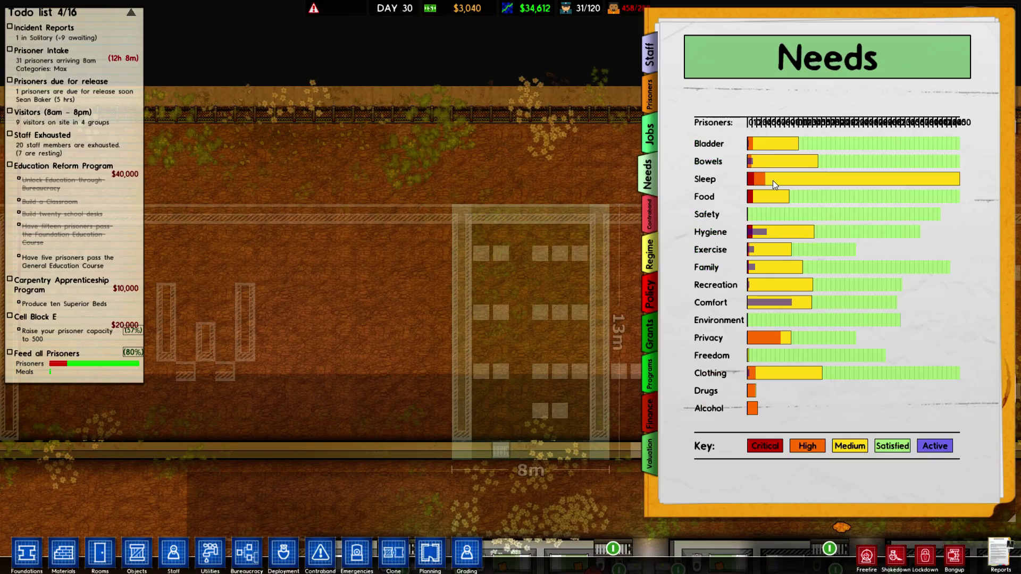
Close the needs report and centre the view on the 8 m by 13 m foundation site
{"action": "key", "text": "Escape"}
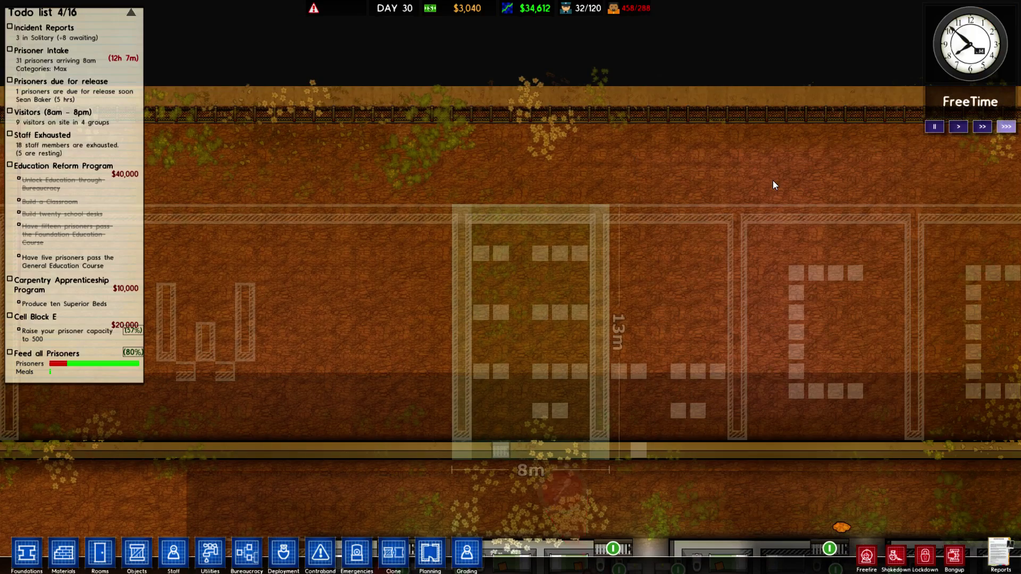
{"action": "key", "text": "s"}
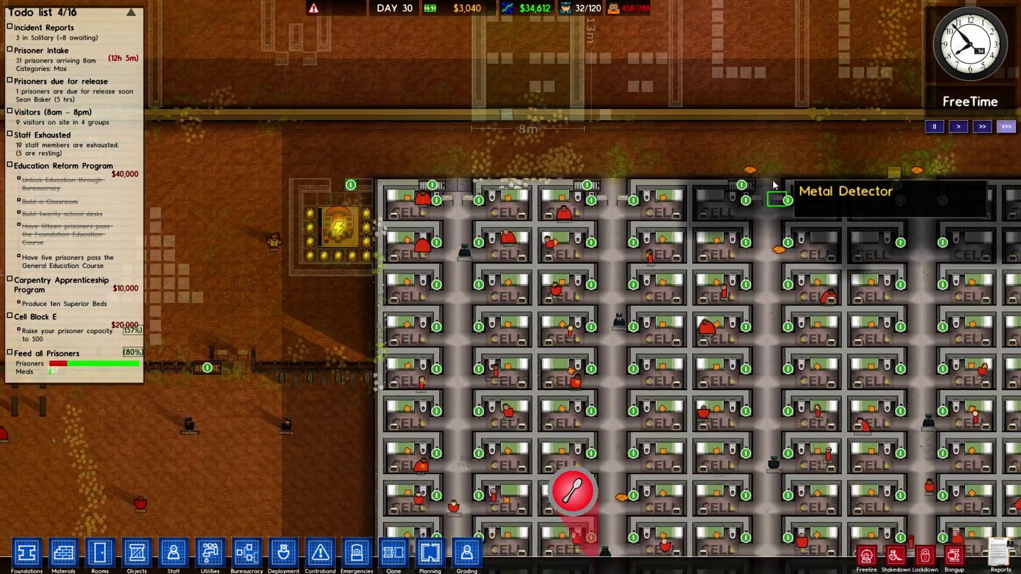
{"action": "scroll", "coordinate": [766, 187], "scroll_direction": "down", "scroll_amount": 3}
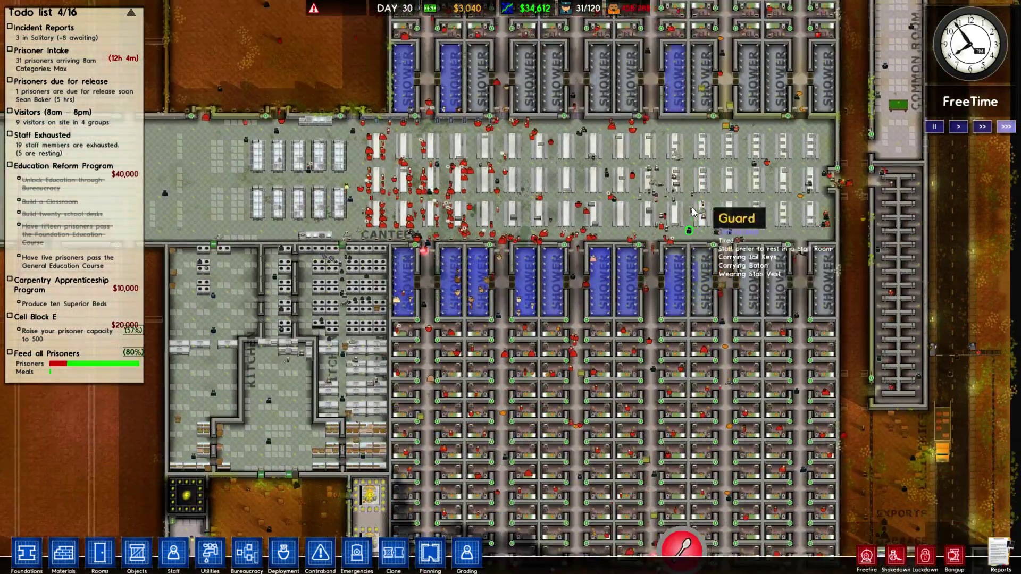
{"action": "key", "text": "s"}
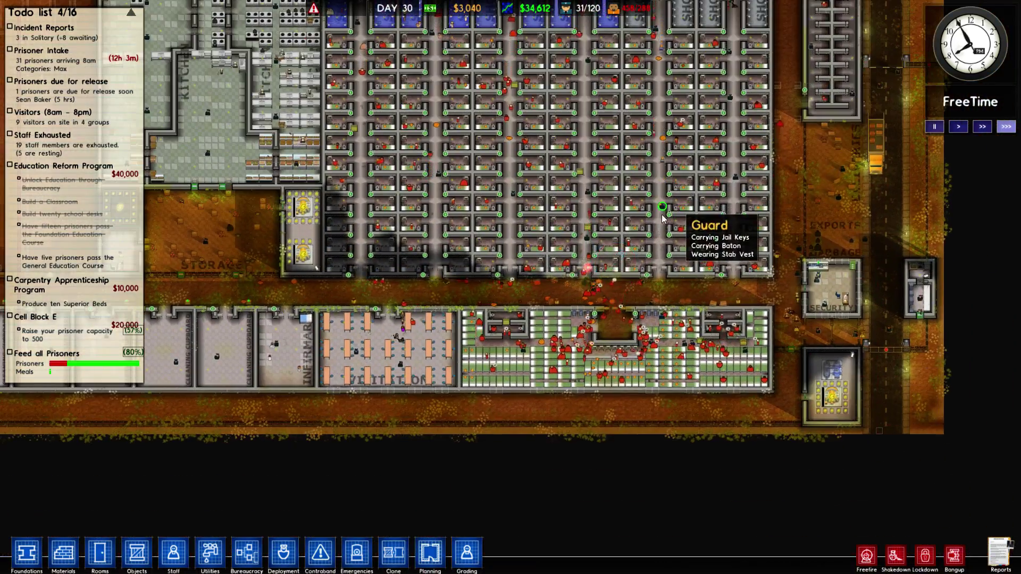
{"action": "key", "text": "w"}
{"action": "key", "text": "a"}
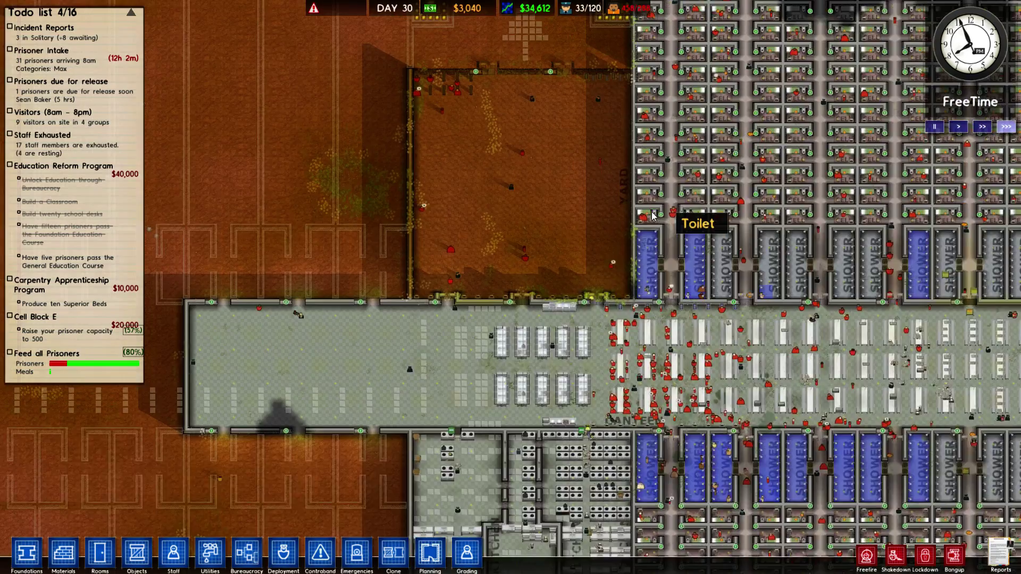
{"action": "key", "text": "w"}
{"action": "key", "text": "d"}
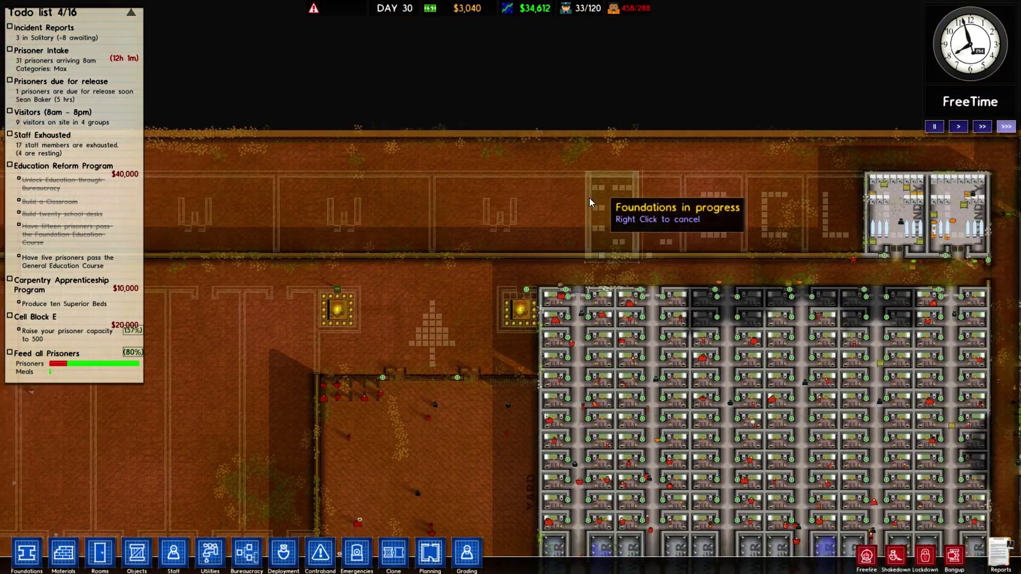
{"action": "scroll", "coordinate": [589, 198], "scroll_direction": "up", "scroll_amount": 5}
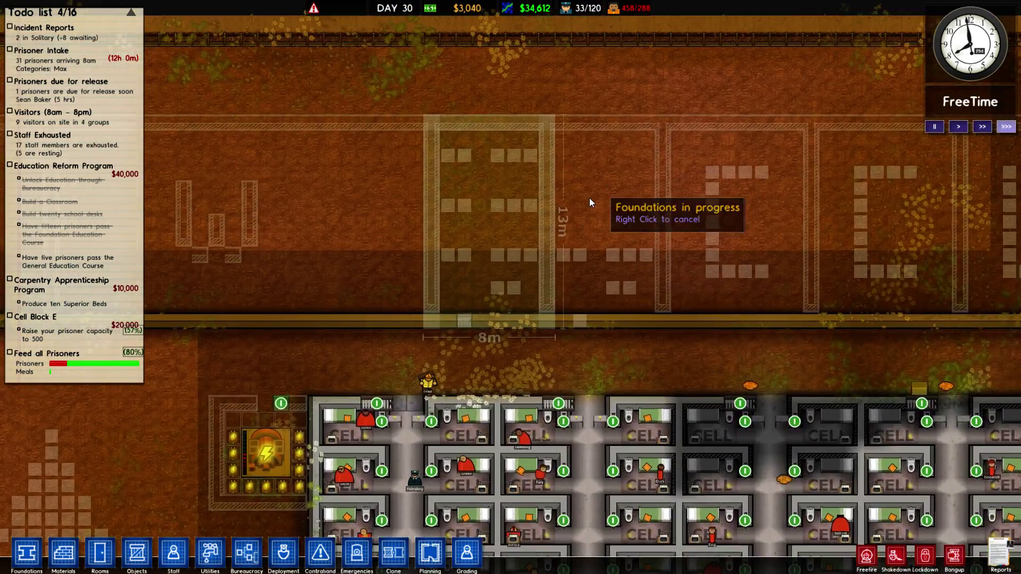
{"action": "scroll", "coordinate": [589, 199], "scroll_direction": "up", "scroll_amount": 3}
{"action": "key", "text": "w"}
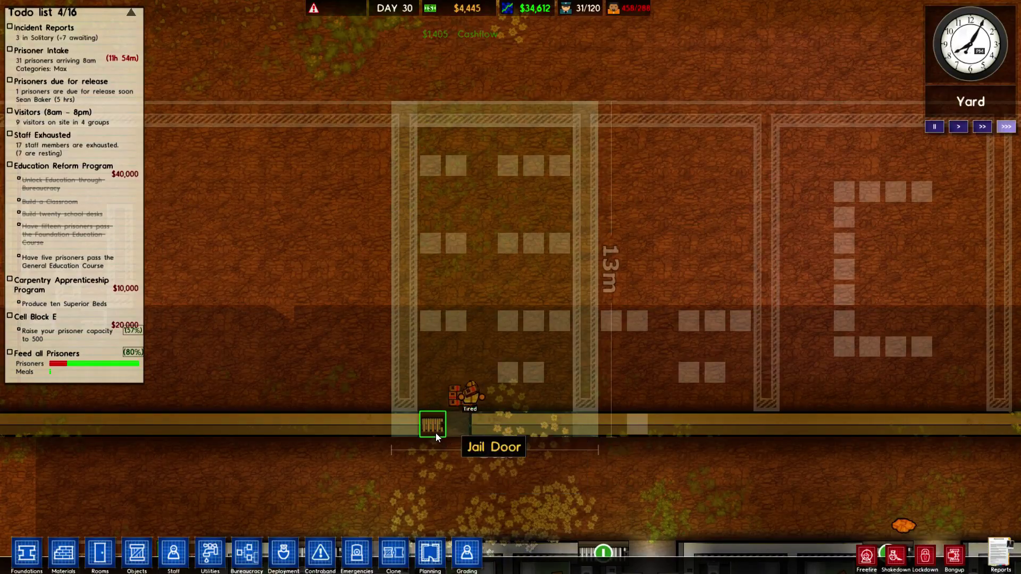
Set the building site's jail door to Door Mode: Locked Open
{"action": "left_click", "coordinate": [435, 429]}
{"action": "left_click", "coordinate": [933, 317]}
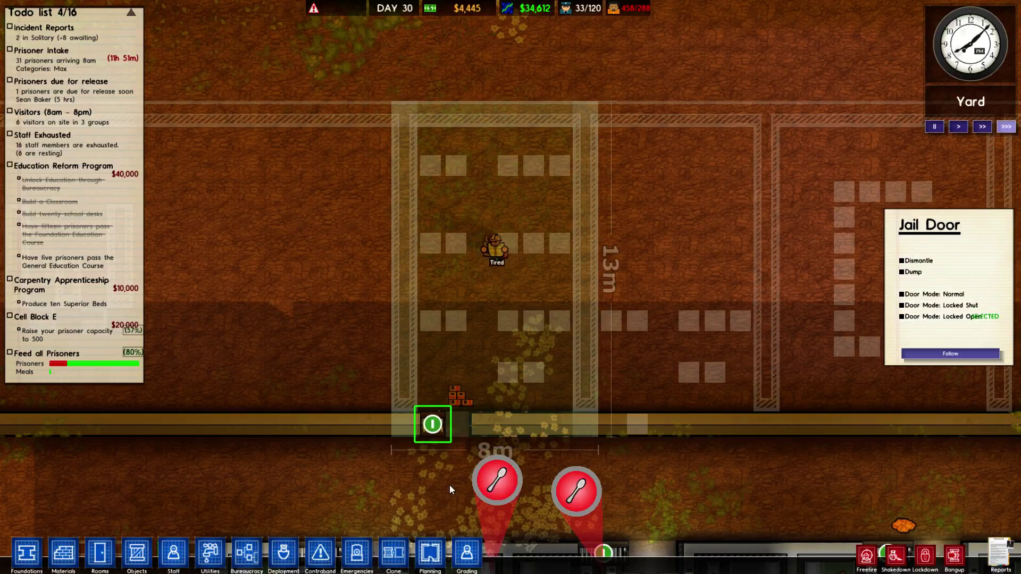
{"action": "scroll", "coordinate": [449, 486], "scroll_direction": "down", "scroll_amount": 1}
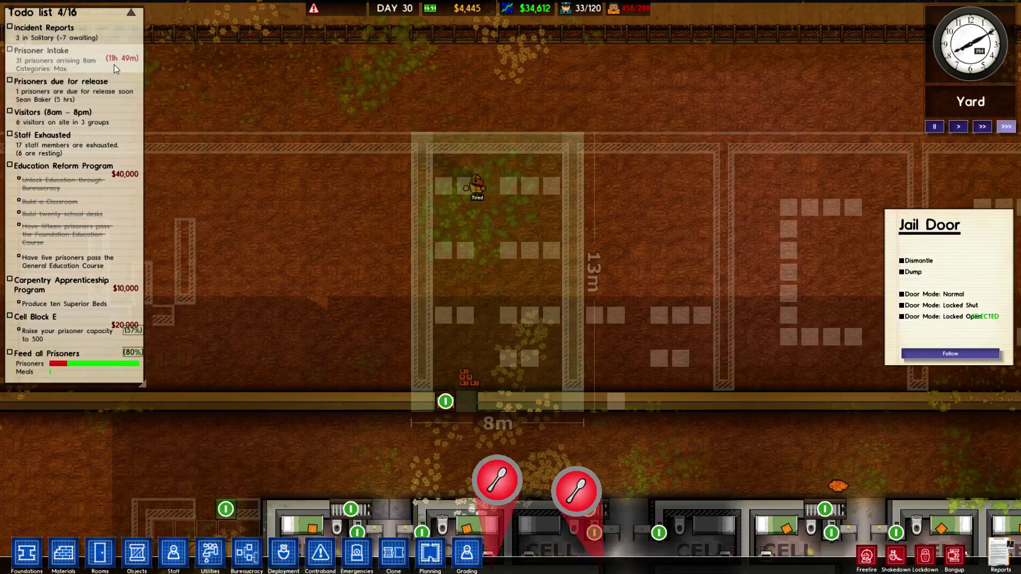
{"action": "left_click", "coordinate": [414, 467]}
{"action": "scroll", "coordinate": [415, 452], "scroll_direction": "down", "scroll_amount": 2}
Pan past the kennel, canteen and cell block, settling over the classroom site
{"action": "key", "text": "a"}
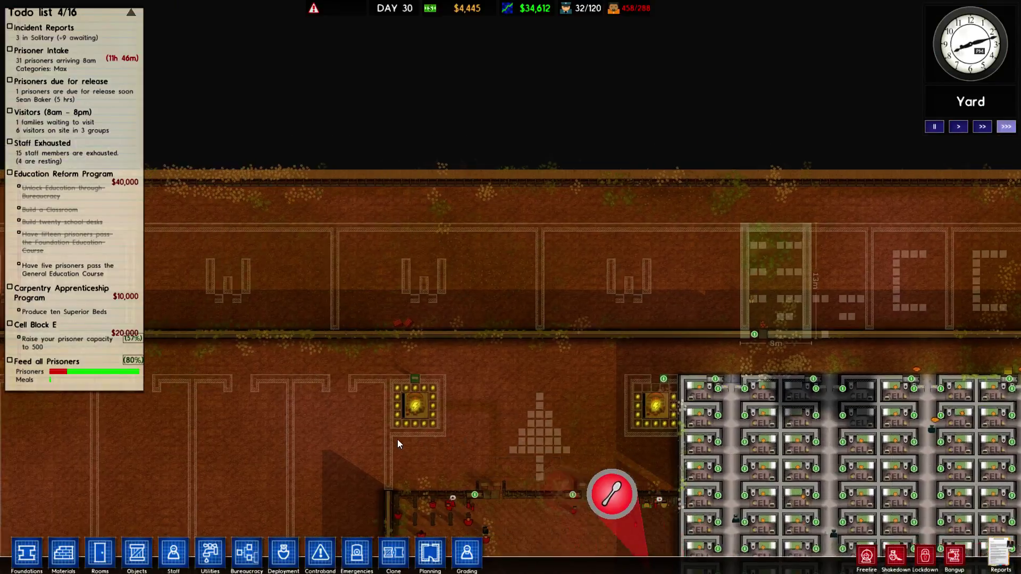
{"action": "key", "text": "s"}
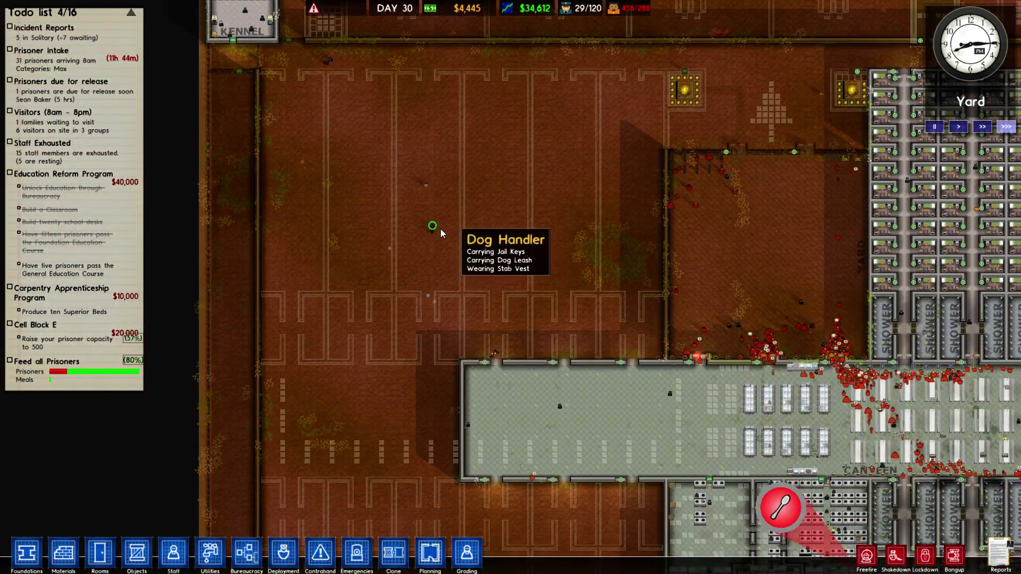
{"action": "key", "text": "w"}
{"action": "key", "text": "d"}
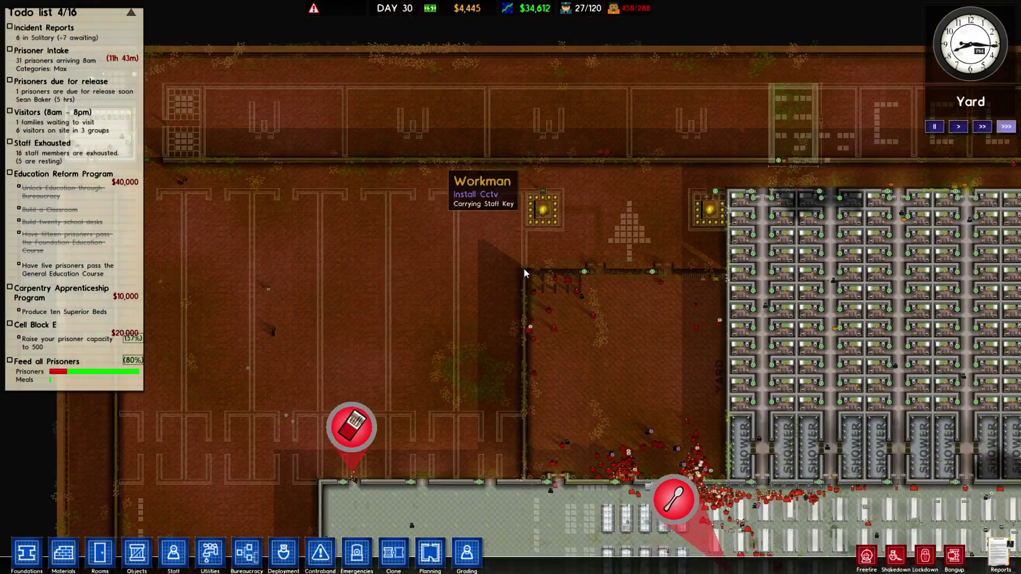
{"action": "scroll", "coordinate": [569, 264], "scroll_direction": "up", "scroll_amount": 2}
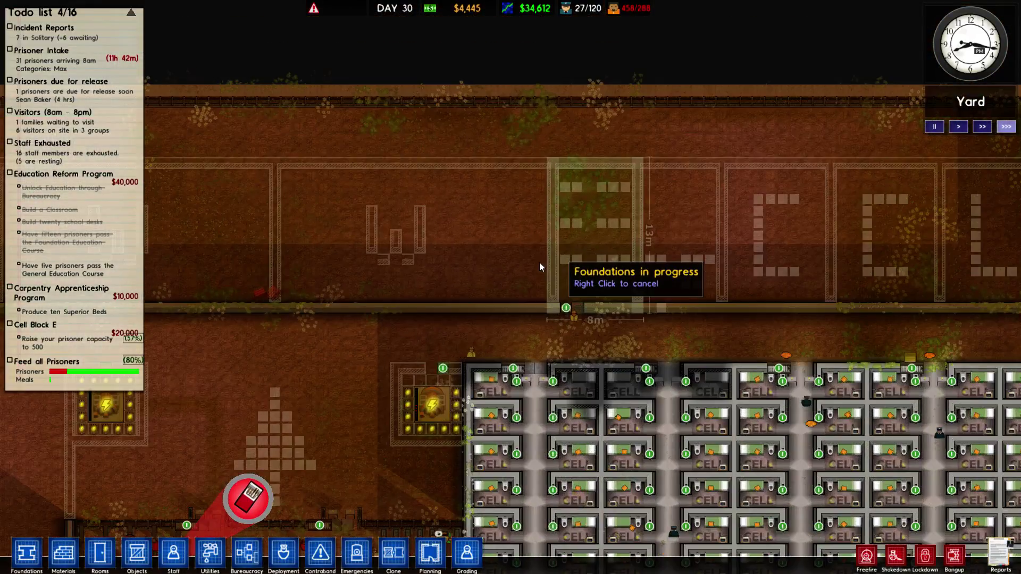
{"action": "scroll", "coordinate": [526, 273], "scroll_direction": "up", "scroll_amount": 2}
{"action": "scroll", "coordinate": [541, 299], "scroll_direction": "up", "scroll_amount": 1}
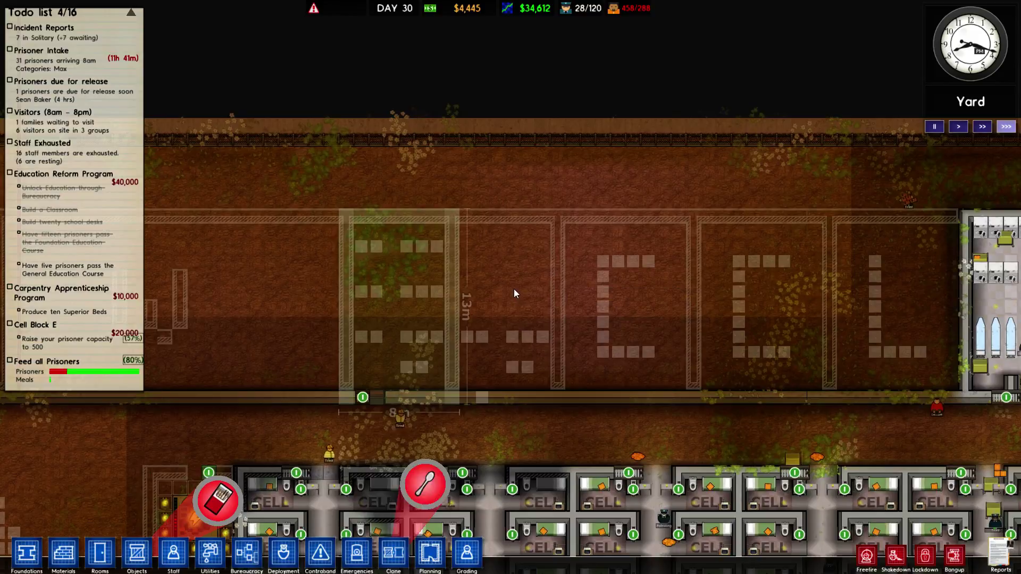
{"action": "scroll", "coordinate": [513, 289], "scroll_direction": "up", "scroll_amount": 2}
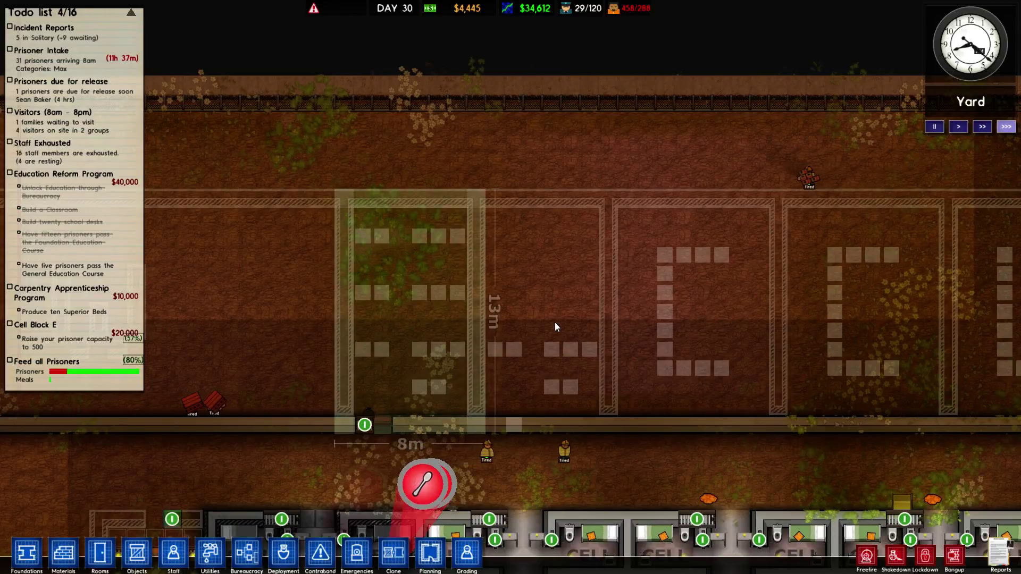
{"action": "scroll", "coordinate": [555, 322], "scroll_direction": "down", "scroll_amount": 1}
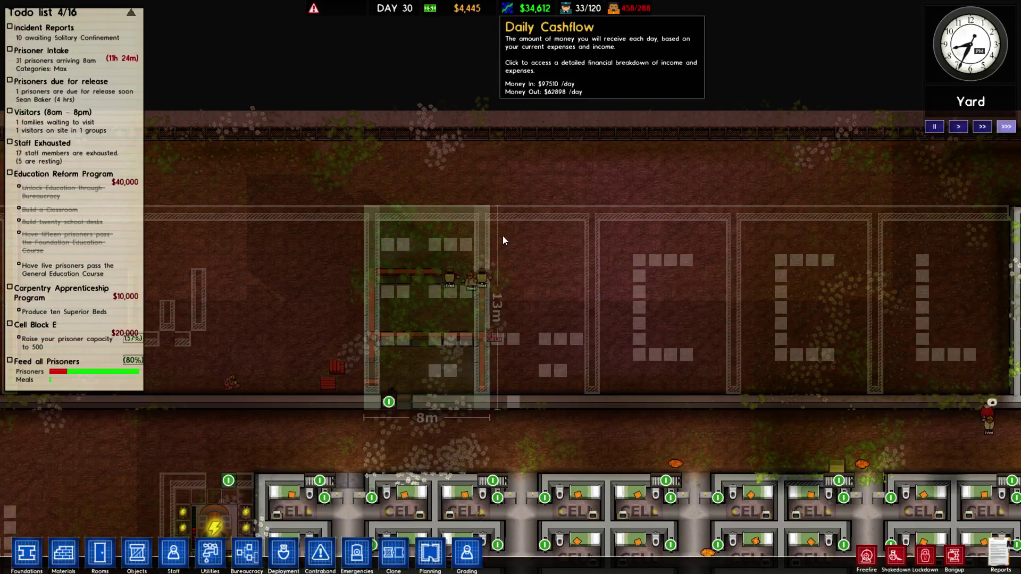
{"action": "key", "text": "a"}
{"action": "key", "text": "s"}
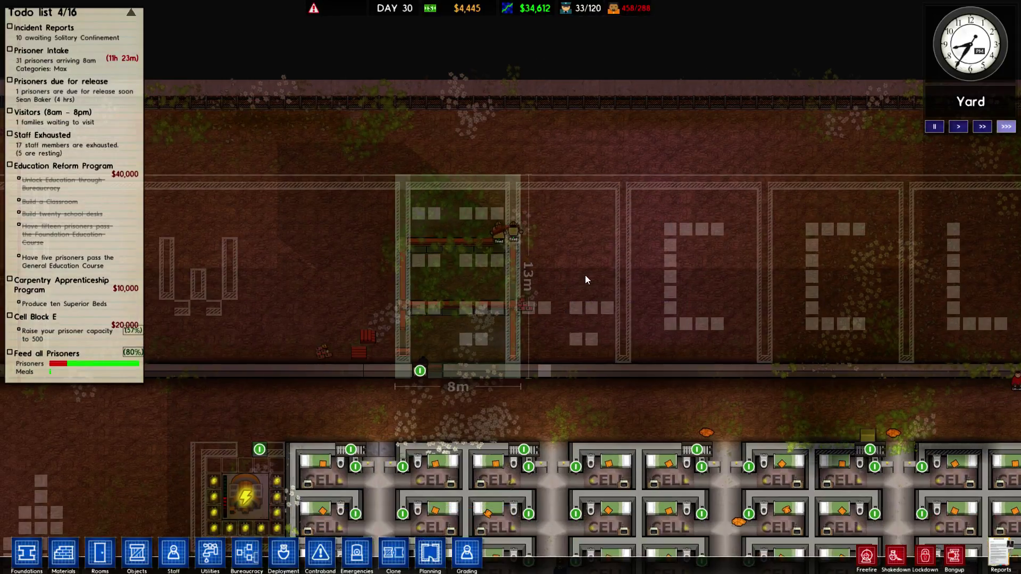
{"action": "scroll", "coordinate": [584, 276], "scroll_direction": "up", "scroll_amount": 1}
{"action": "key", "text": "w"}
{"action": "key", "text": "a"}
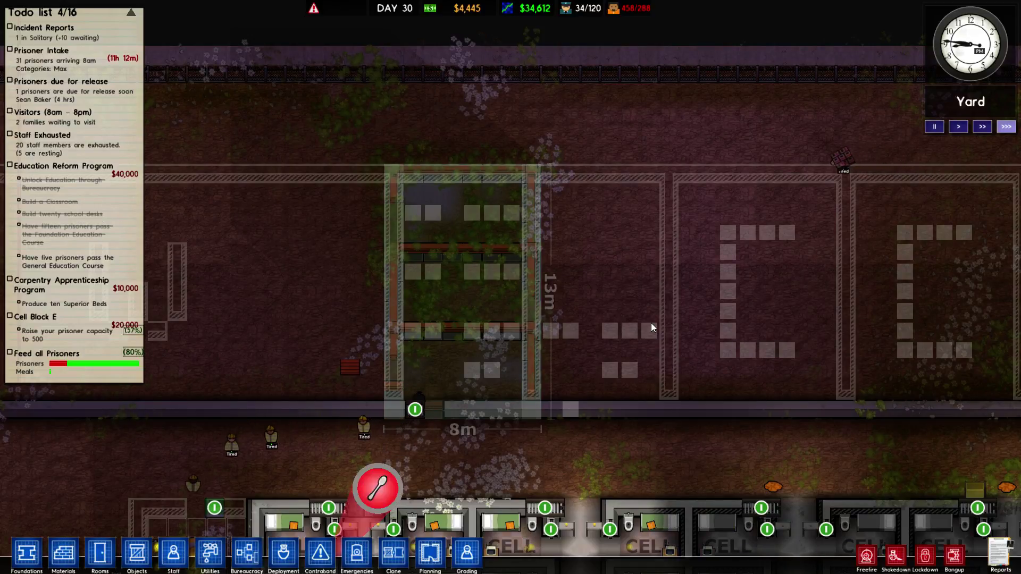
{"action": "scroll", "coordinate": [651, 323], "scroll_direction": "down", "scroll_amount": 1}
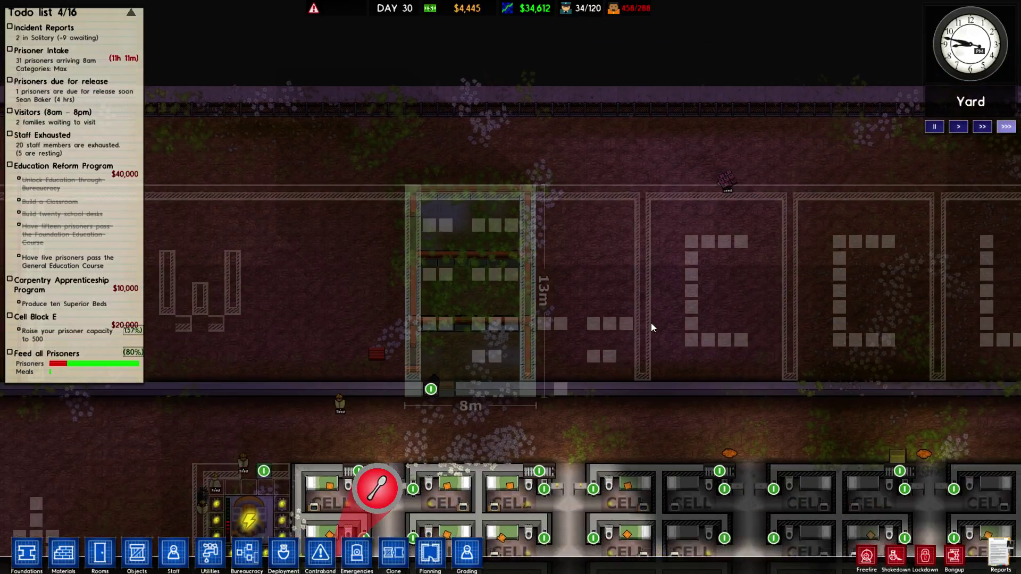
{"action": "scroll", "coordinate": [651, 323], "scroll_direction": "up", "scroll_amount": 2}
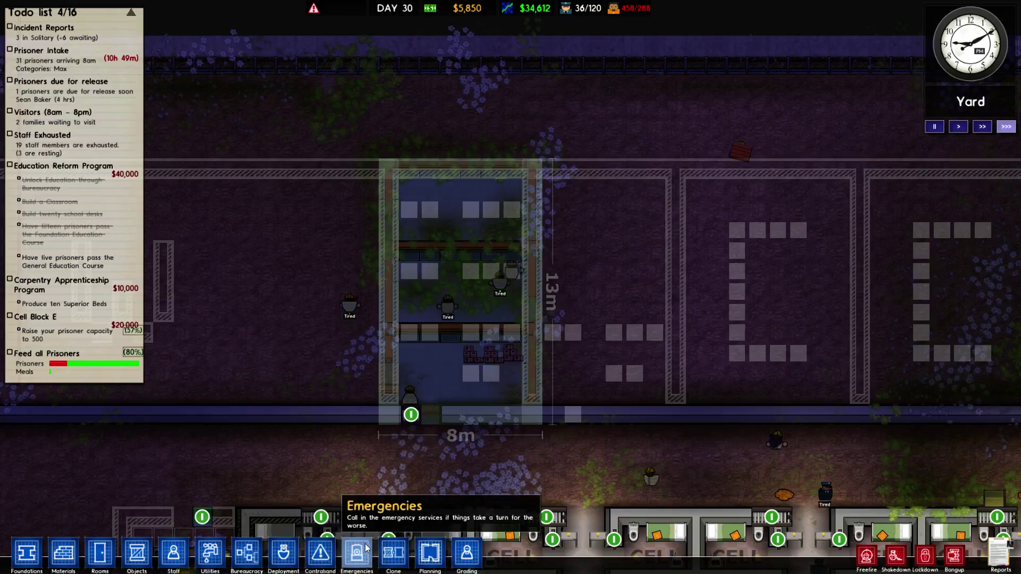
{"action": "scroll", "coordinate": [373, 497], "scroll_direction": "down", "scroll_amount": 3}
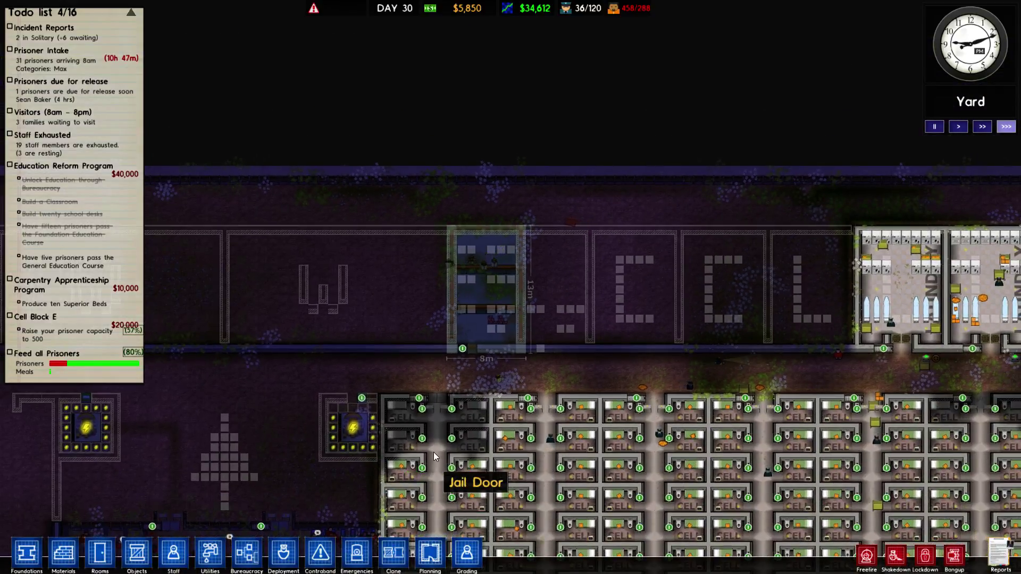
{"action": "scroll", "coordinate": [424, 446], "scroll_direction": "up", "scroll_amount": 2}
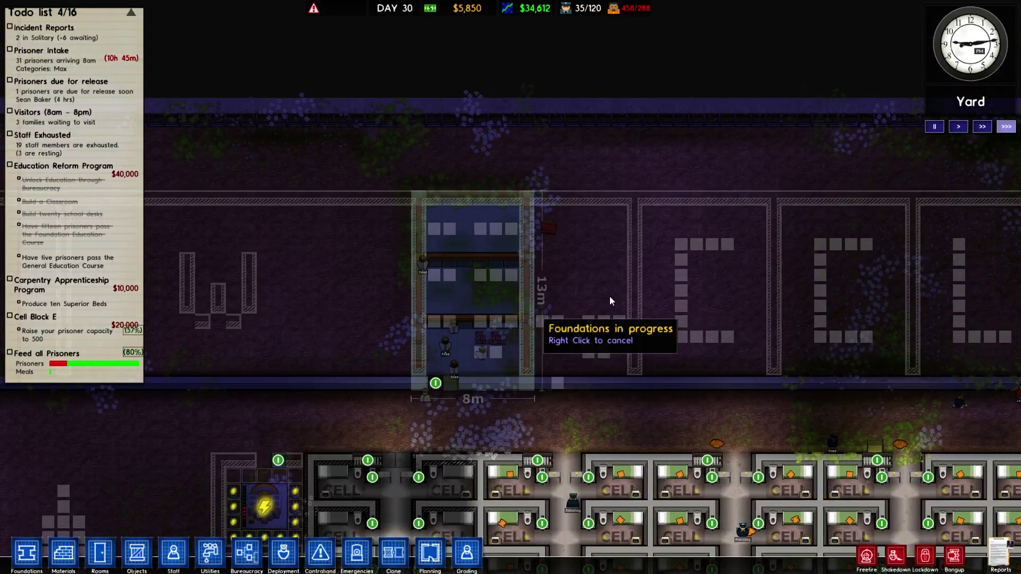
{"action": "scroll", "coordinate": [479, 430], "scroll_direction": "down", "scroll_amount": 3}
{"action": "left_click", "coordinate": [284, 554]}
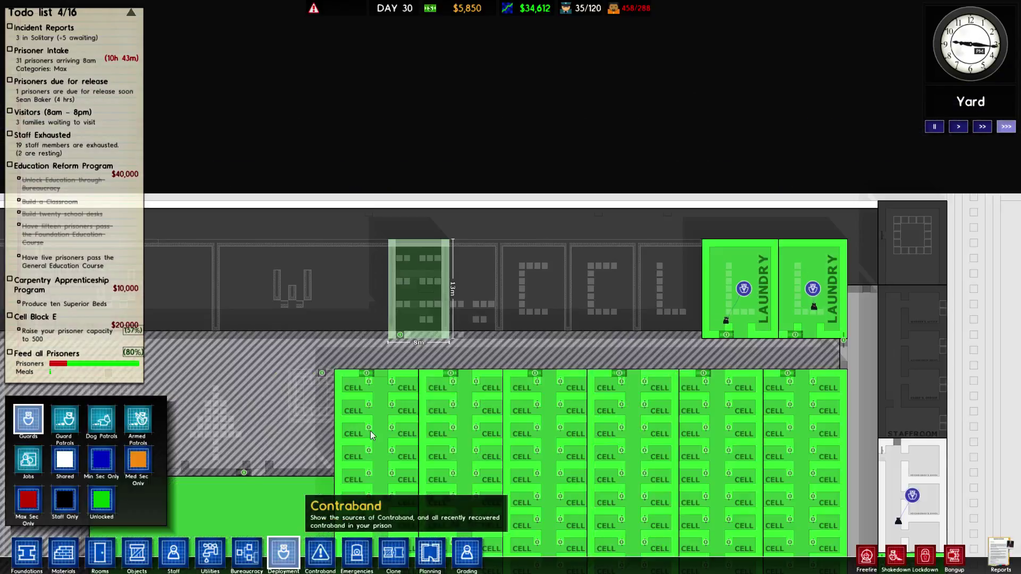
{"action": "left_click", "coordinate": [284, 555]}
{"action": "scroll", "coordinate": [391, 368], "scroll_direction": "up", "scroll_amount": 5}
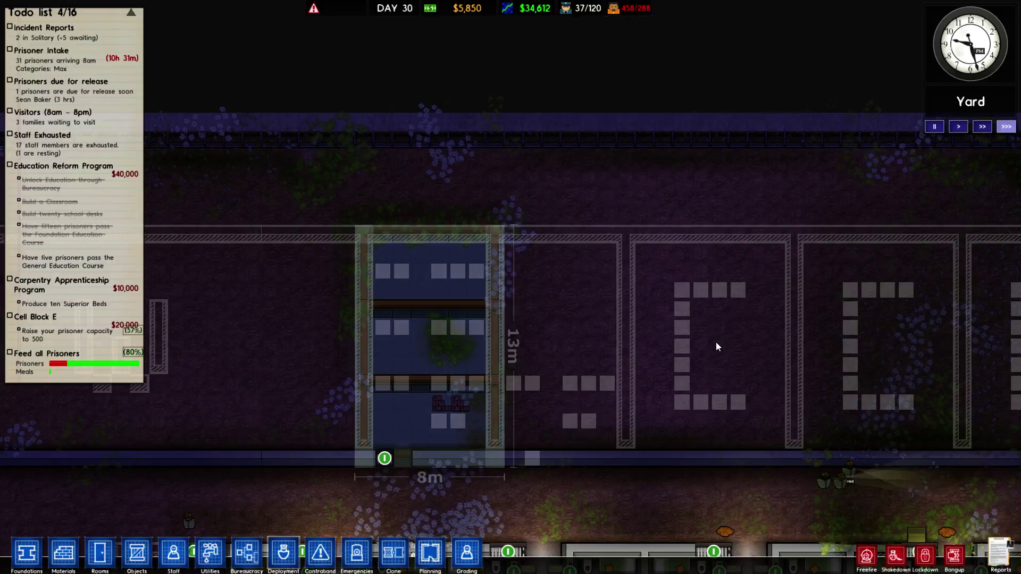
{"action": "left_click", "coordinate": [1002, 558]}
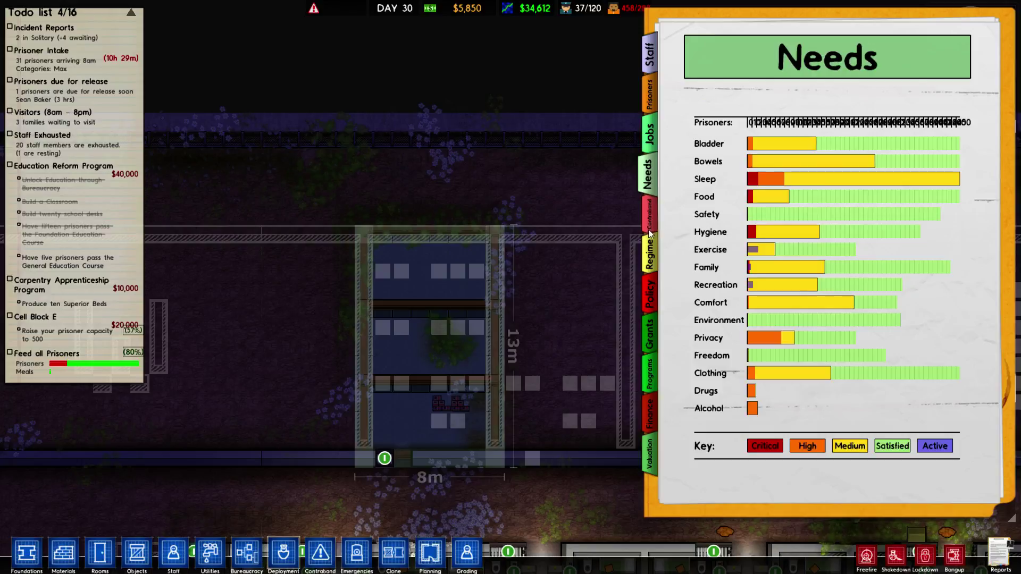
{"action": "left_click", "coordinate": [647, 255]}
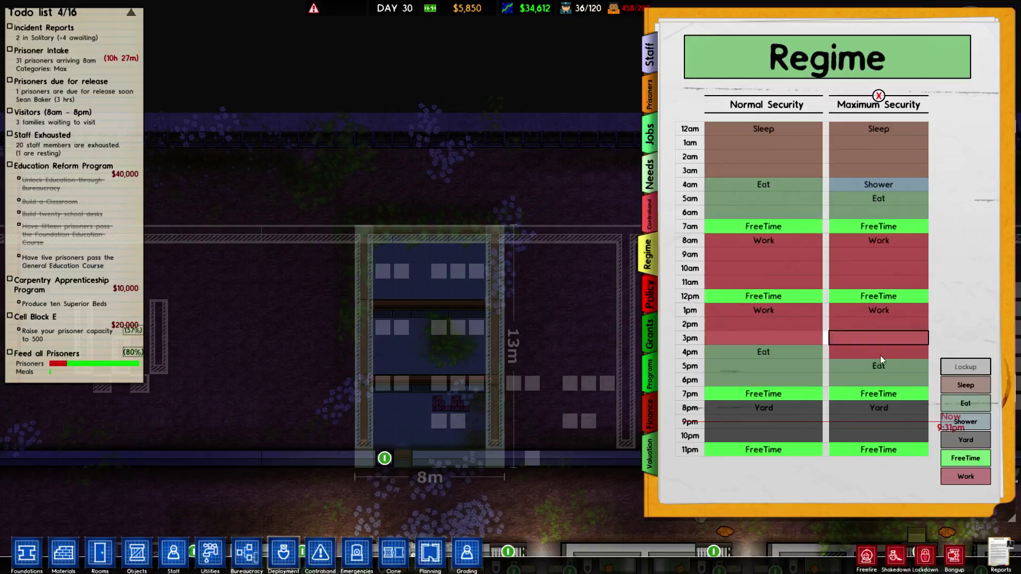
{"action": "key", "text": "Escape"}
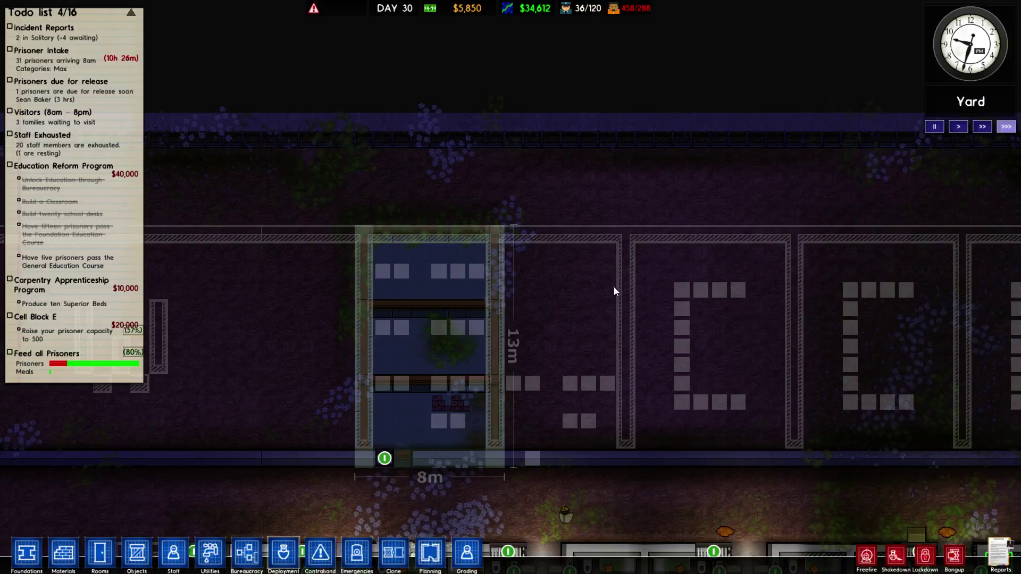
{"action": "key", "text": "a"}
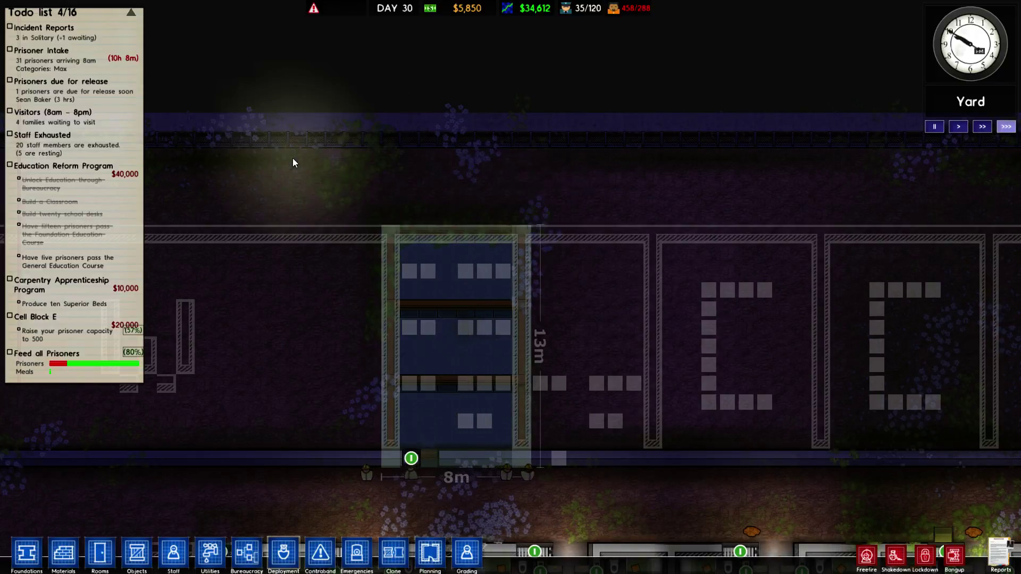
Clear the previously queued lights along the classroom edge
{"action": "left_click", "coordinate": [297, 174]}
{"action": "left_click_drag", "start_coordinate": [282, 165], "coordinate": [465, 412]}
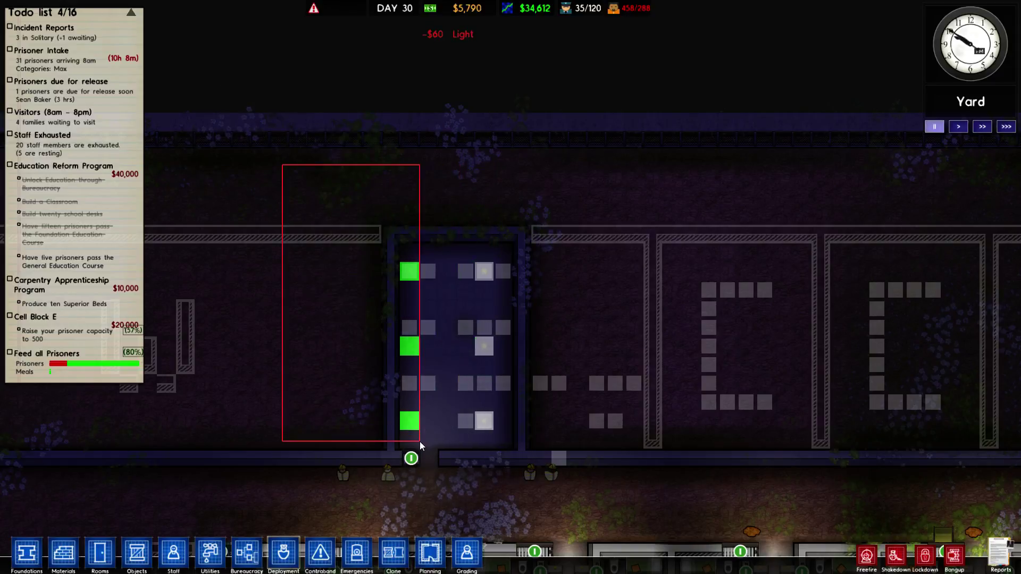
{"action": "left_click_drag", "start_coordinate": [423, 433], "coordinate": [414, 448]}
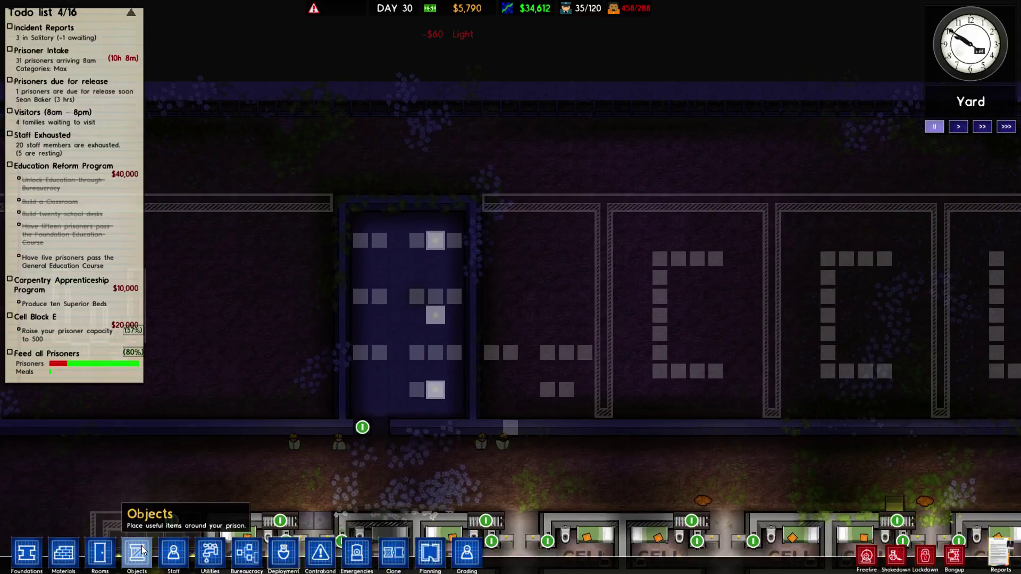
Queue three lights in a column inside the classroom
{"action": "left_click", "coordinate": [136, 552]}
{"action": "left_click", "coordinate": [28, 423]}
{"action": "left_click", "coordinate": [340, 363]}
{"action": "left_click", "coordinate": [339, 290]}
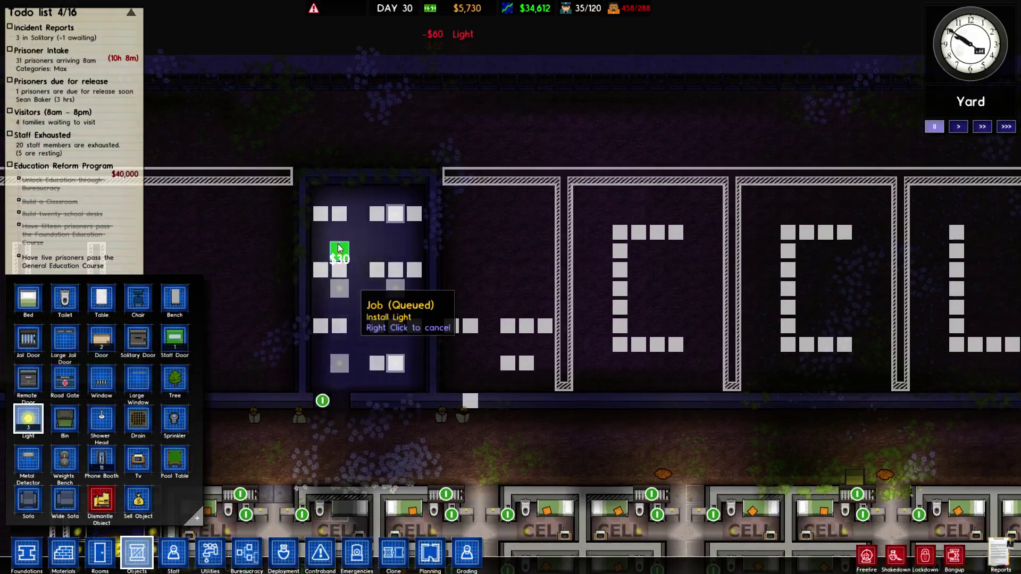
{"action": "left_click", "coordinate": [339, 214]}
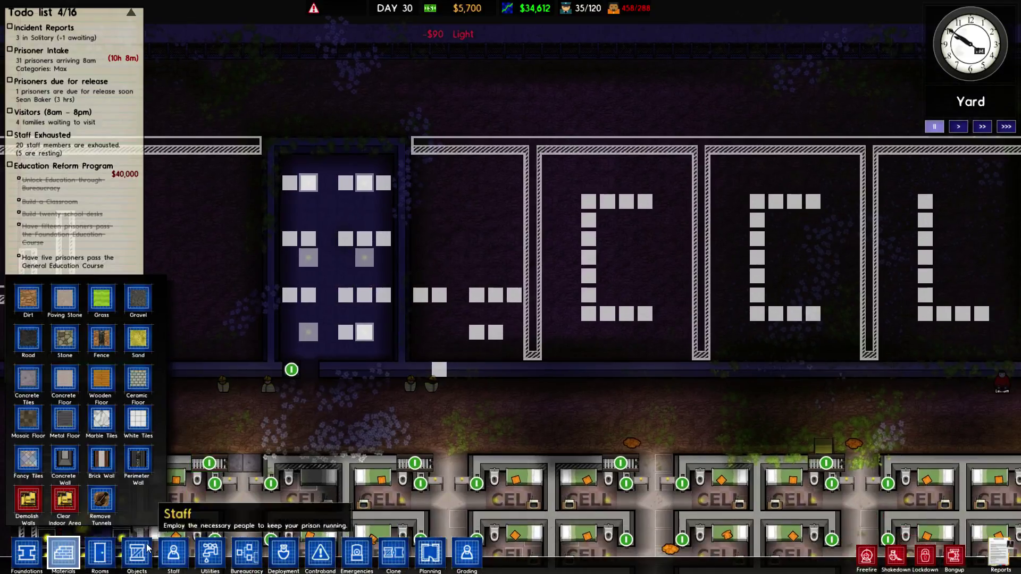
{"action": "left_click", "coordinate": [112, 553]}
{"action": "left_click", "coordinate": [136, 554]}
{"action": "scroll", "coordinate": [291, 403], "scroll_direction": "up", "scroll_amount": 5}
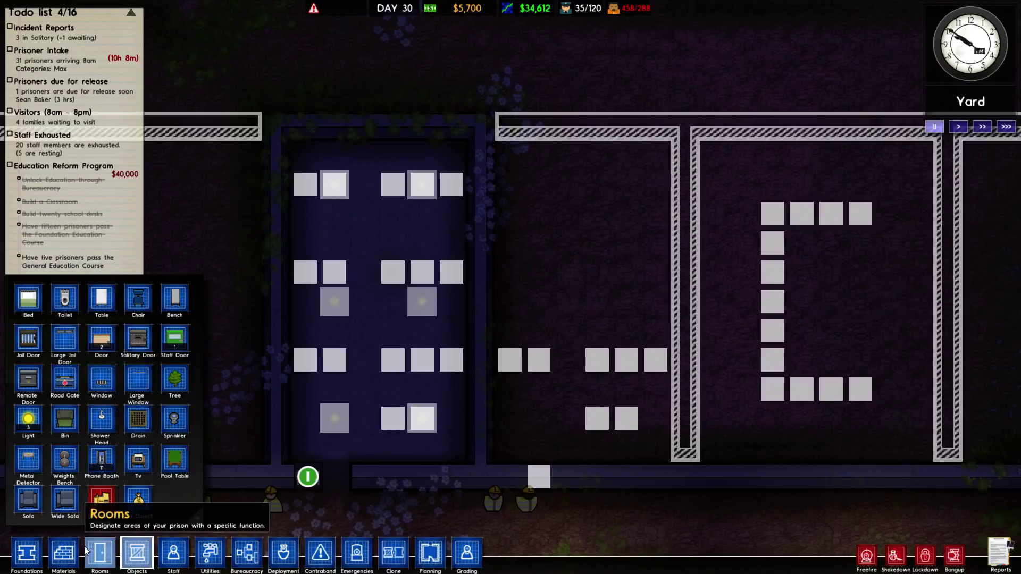
Mark out the dark building as a Classroom room
{"action": "left_click", "coordinate": [101, 551]}
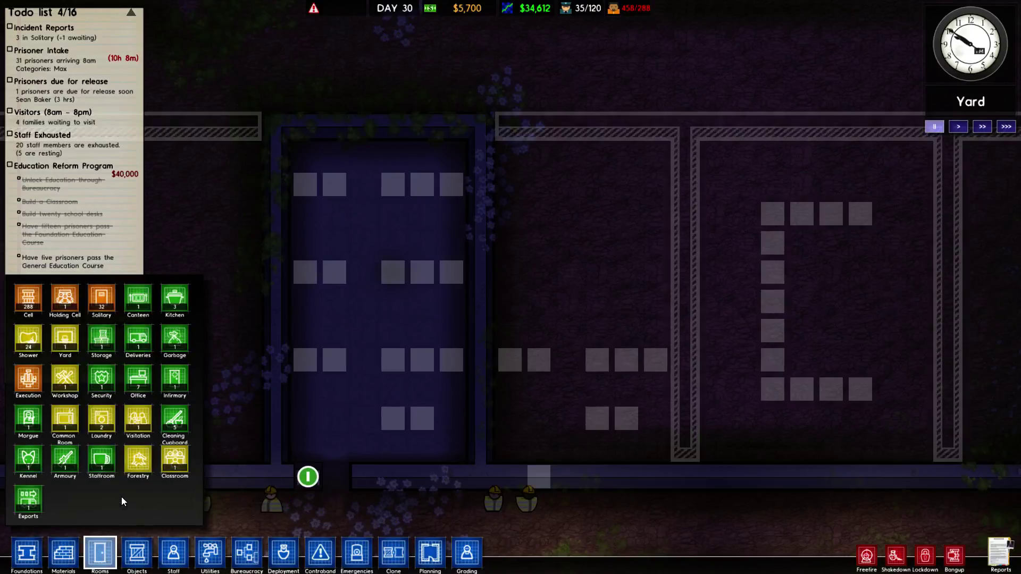
{"action": "left_click", "coordinate": [173, 460]}
{"action": "left_click_drag", "start_coordinate": [300, 454], "coordinate": [443, 164]}
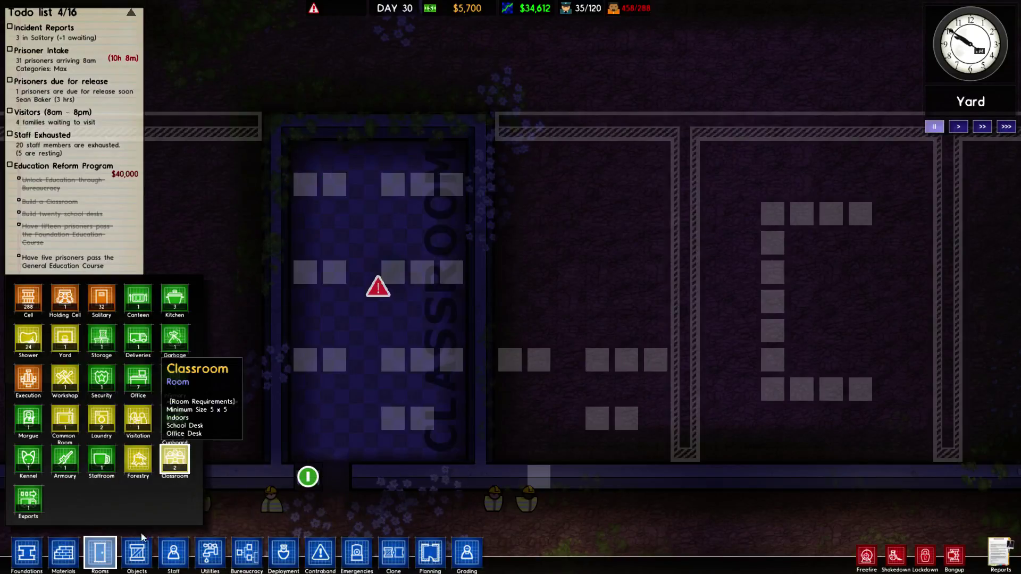
Queue an office desk and a row of rotated school desks in the classroom
{"action": "left_click", "coordinate": [137, 553]}
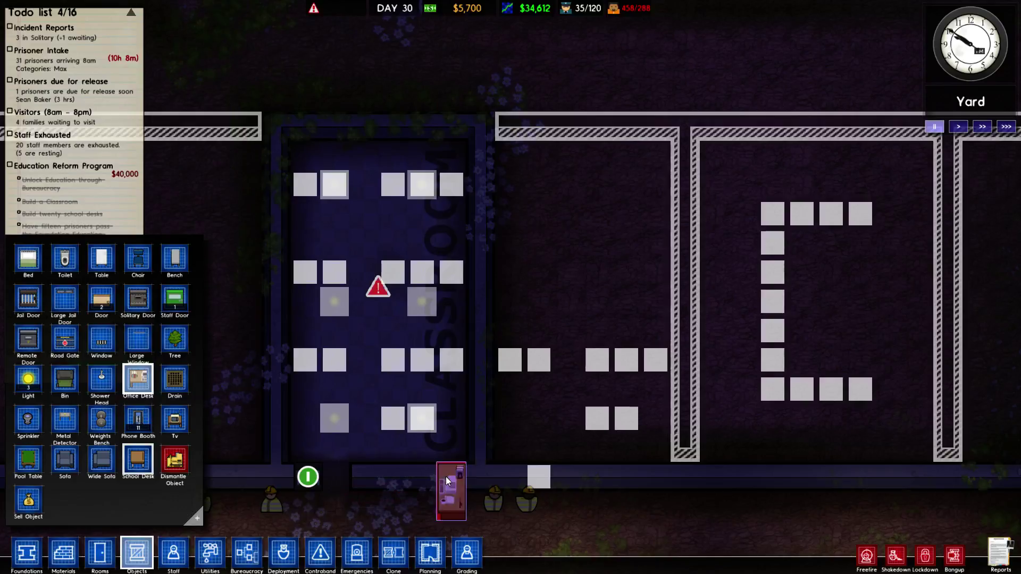
{"action": "left_click", "coordinate": [399, 418]}
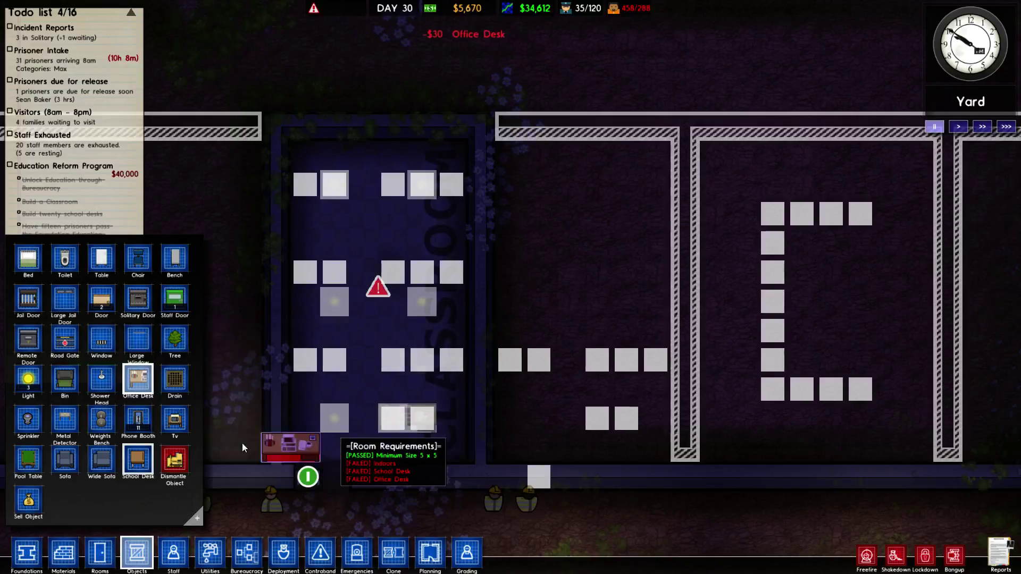
{"action": "left_click", "coordinate": [140, 467]}
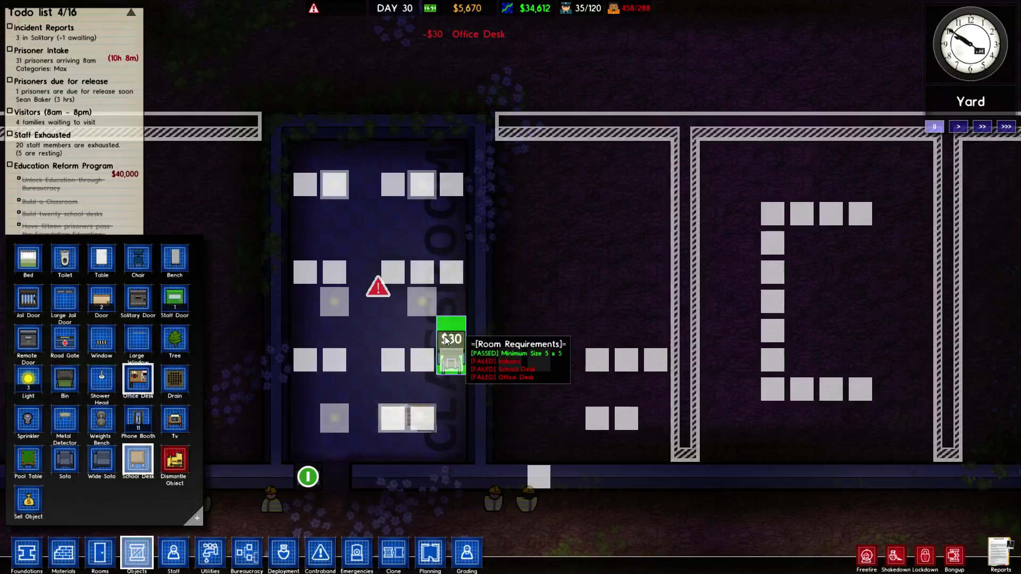
{"action": "left_click", "coordinate": [399, 341]}
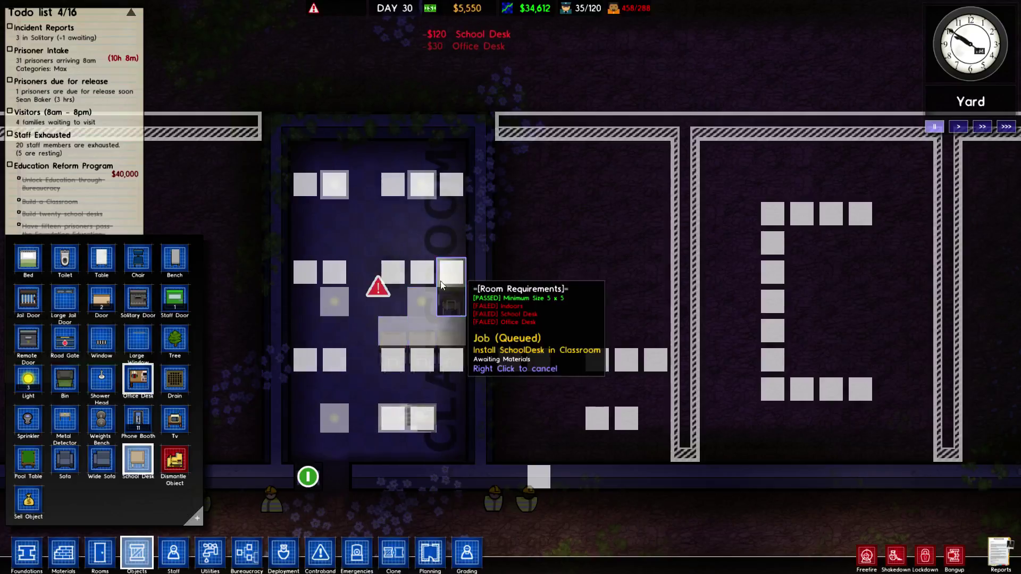
{"action": "left_click", "coordinate": [393, 303]}
{"action": "left_click_drag", "start_coordinate": [450, 235], "coordinate": [393, 235]}
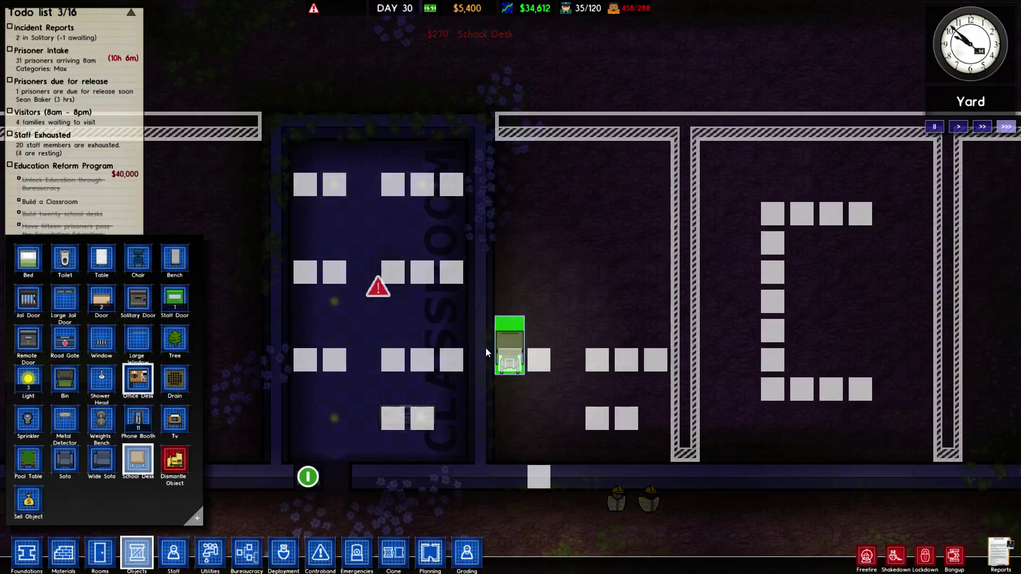
{"action": "key", "text": "r"}
{"action": "key", "text": "r"}
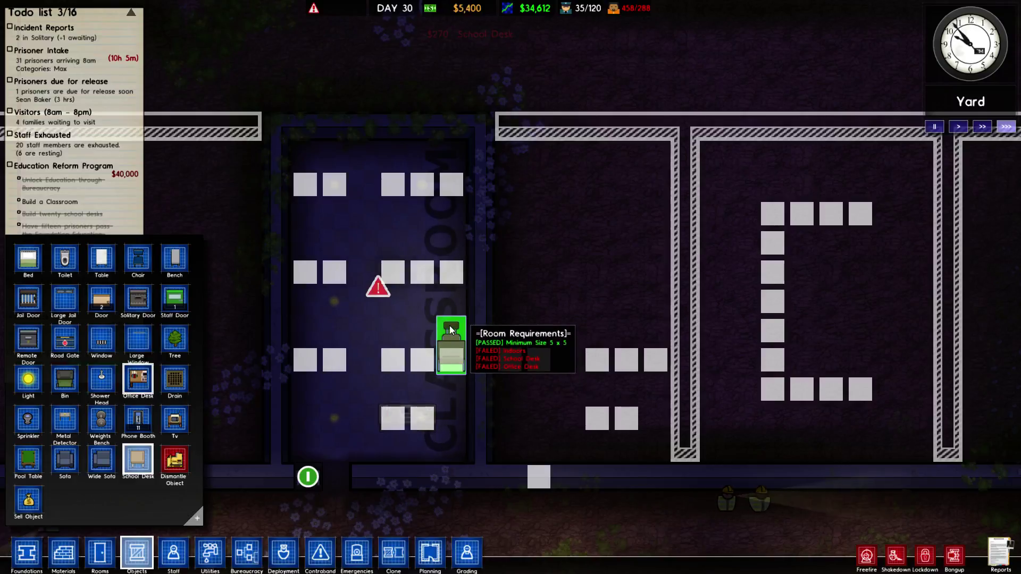
{"action": "right_click", "coordinate": [447, 331]}
{"action": "scroll", "coordinate": [444, 376], "scroll_direction": "down", "scroll_amount": 2}
Pan over the cell blocks, showers, laundry and staff wing, then back toward the classroom
{"action": "key", "text": "s"}
{"action": "key", "text": "d"}
{"action": "key", "text": "d"}
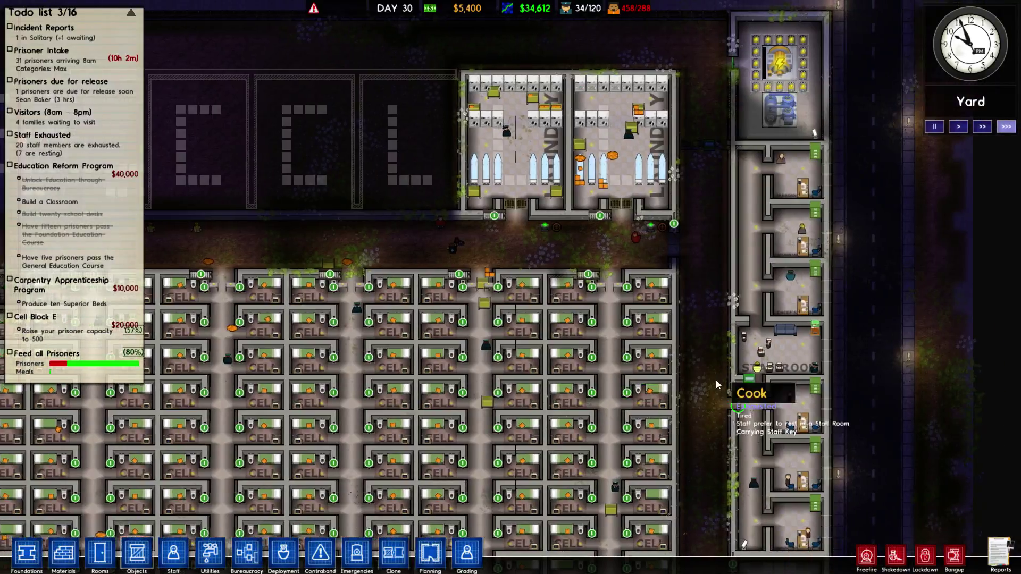
{"action": "key", "text": "w"}
{"action": "key", "text": "s"}
{"action": "key", "text": "s"}
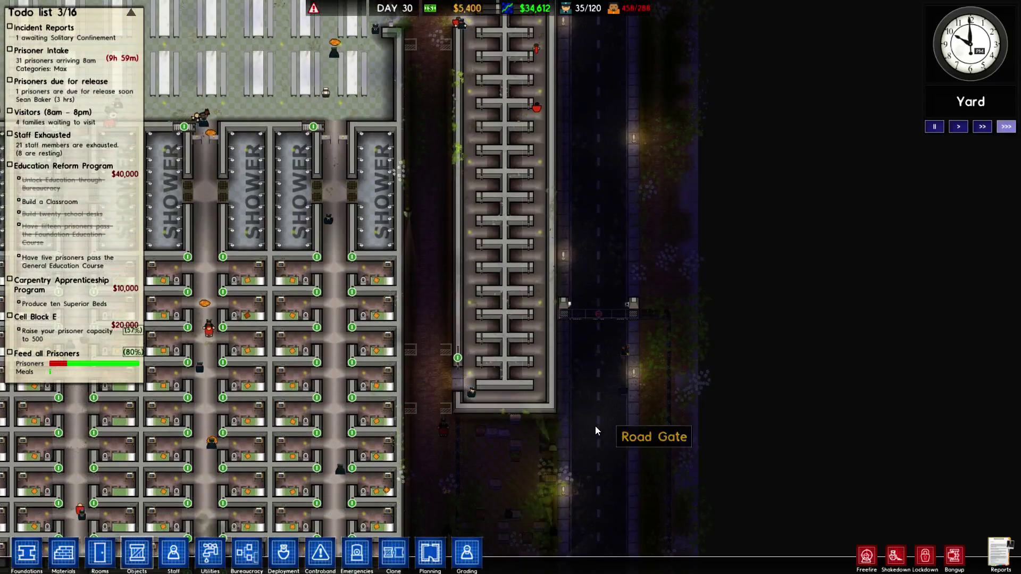
{"action": "key", "text": "w"}
{"action": "key", "text": "w"}
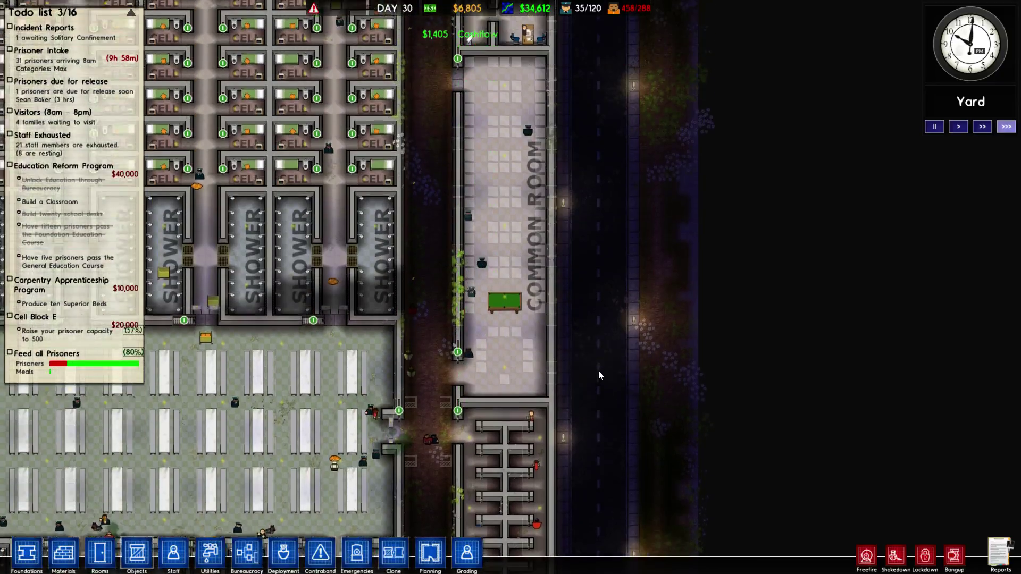
{"action": "key", "text": "w"}
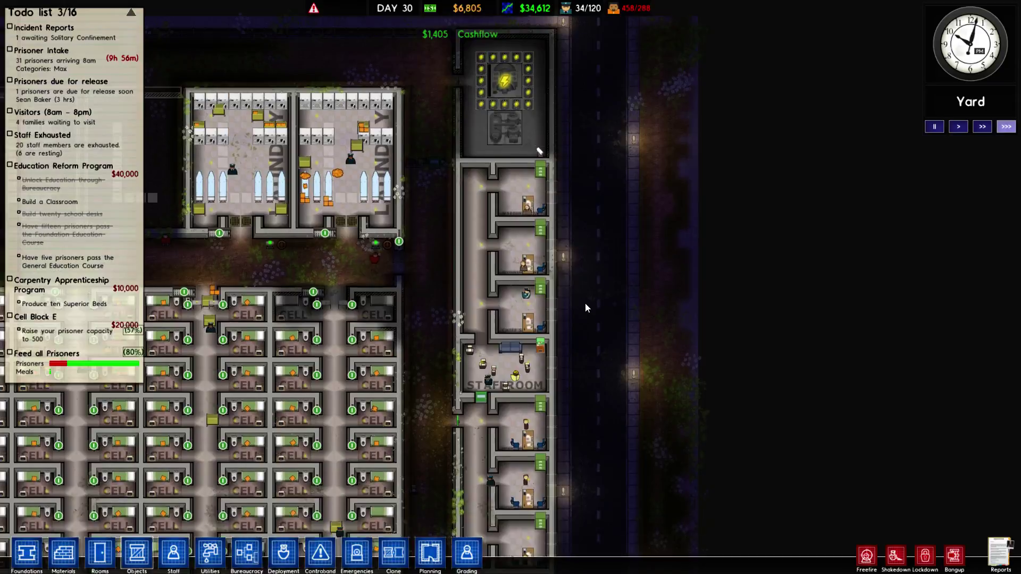
{"action": "key", "text": "a"}
{"action": "scroll", "coordinate": [518, 343], "scroll_direction": "down", "scroll_amount": 2}
{"action": "key", "text": "a"}
{"action": "scroll", "coordinate": [184, 413], "scroll_direction": "up", "scroll_amount": 2}
Pause the game and queue rotated school desks in the classroom's right column
{"action": "key", "text": "space"}
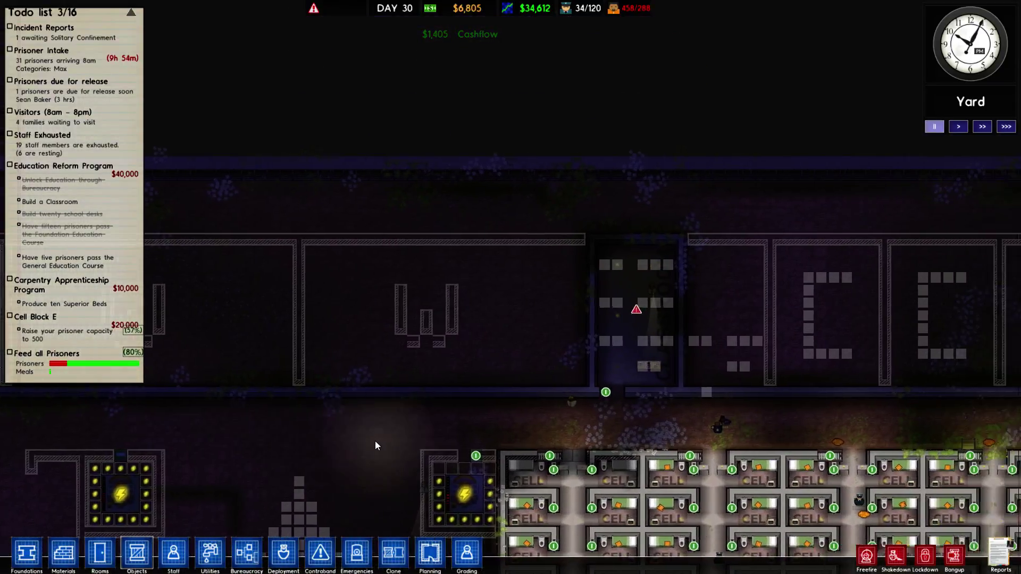
{"action": "scroll", "coordinate": [375, 441], "scroll_direction": "up", "scroll_amount": 3}
{"action": "left_click", "coordinate": [137, 553]}
{"action": "scroll", "coordinate": [355, 448], "scroll_direction": "up", "scroll_amount": 2}
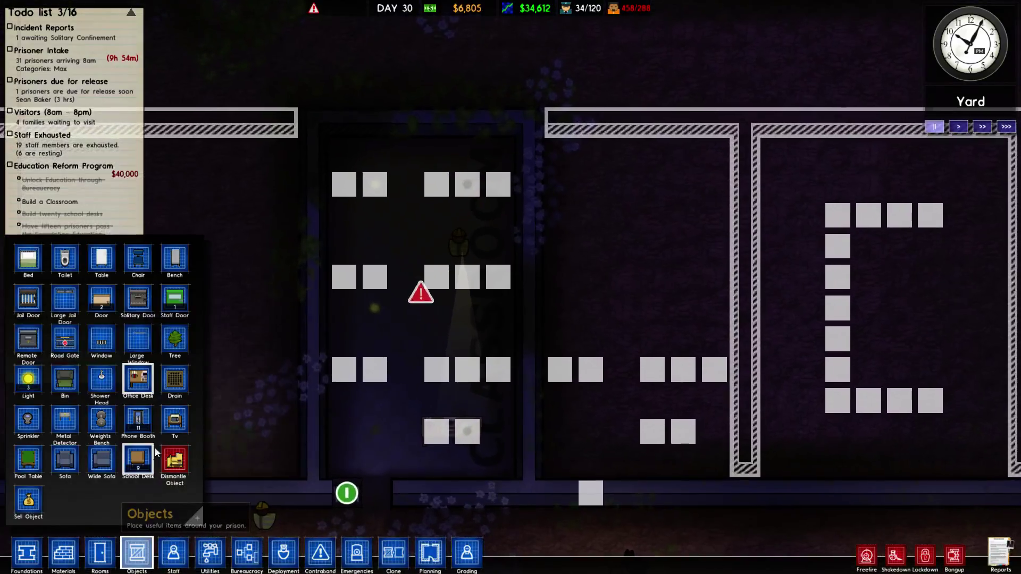
{"action": "left_click", "coordinate": [137, 461]}
{"action": "key", "text": "a"}
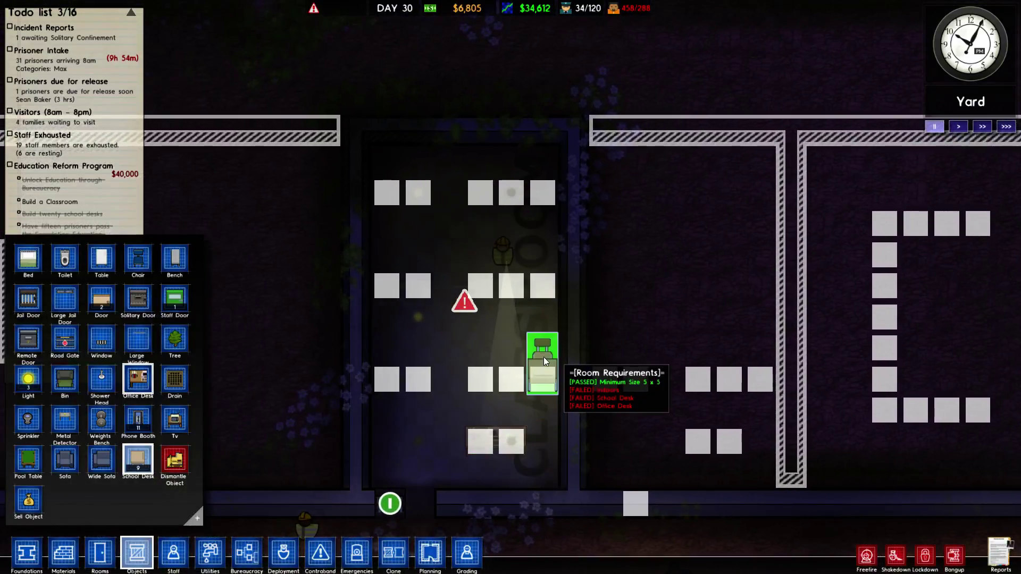
{"action": "left_click", "coordinate": [544, 360]}
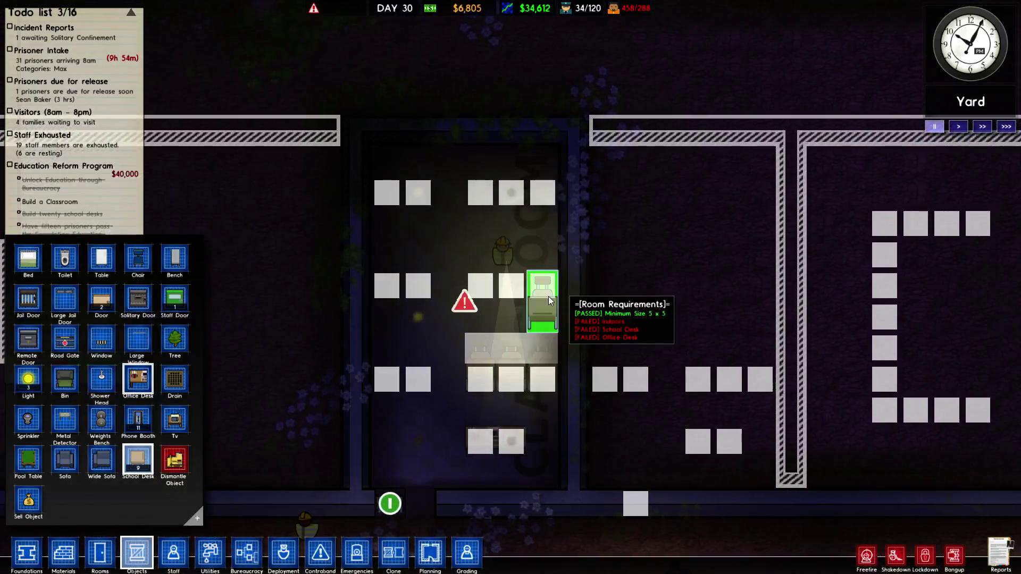
{"action": "left_click", "coordinate": [485, 301]}
Queue more school desk rows higher up, along the top and in the left column
{"action": "left_click", "coordinate": [543, 232]}
{"action": "left_click", "coordinate": [511, 231]}
{"action": "left_click", "coordinate": [480, 231]}
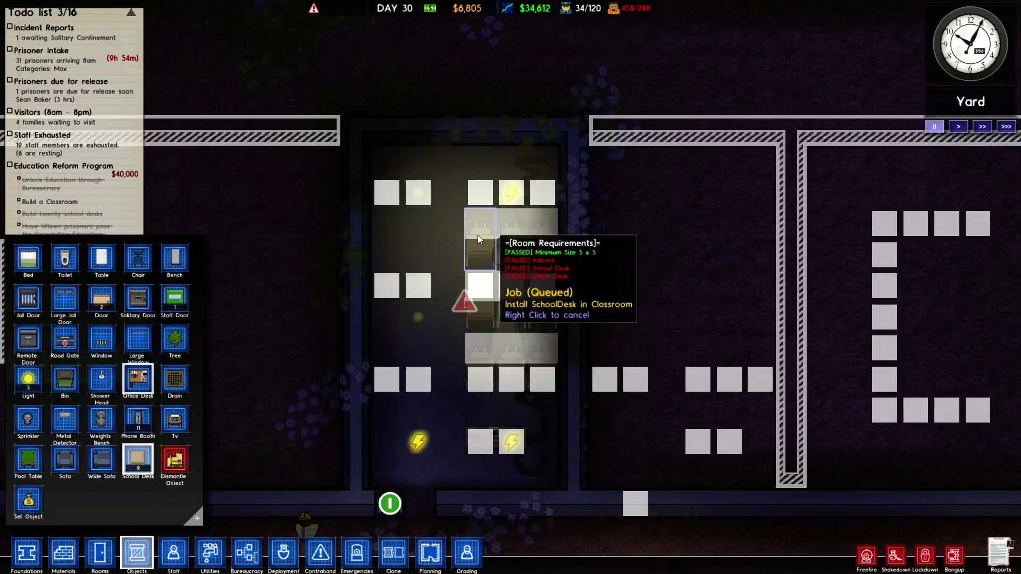
{"action": "left_click", "coordinate": [547, 174]}
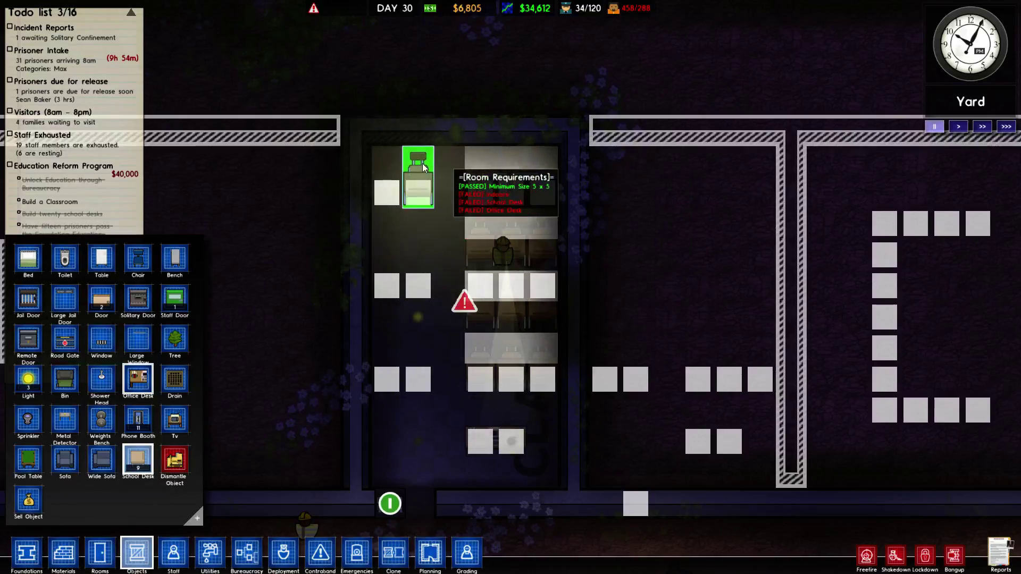
{"action": "left_click", "coordinate": [418, 171]}
{"action": "left_click", "coordinate": [392, 167]}
{"action": "left_click", "coordinate": [388, 227]}
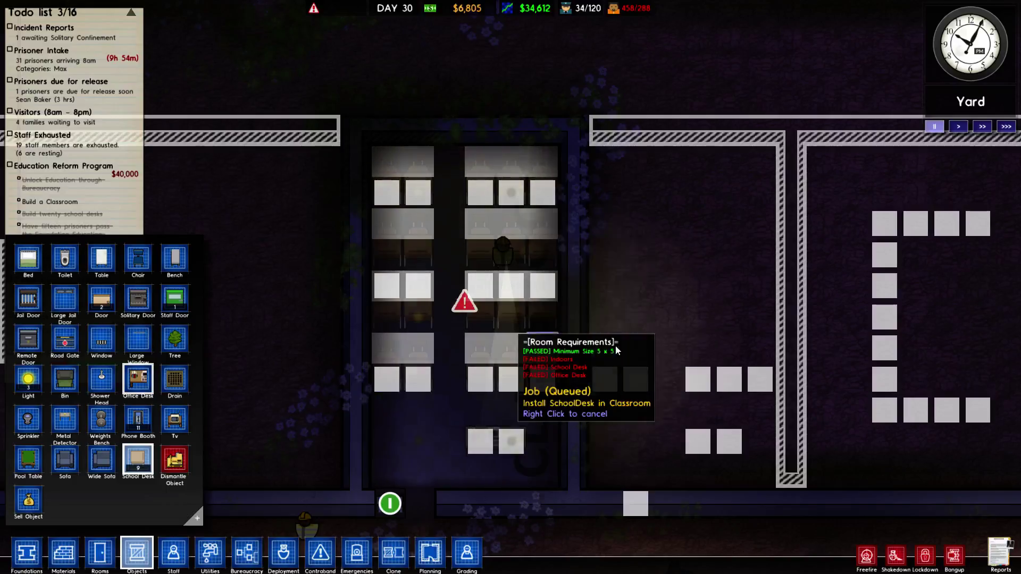
{"action": "right_click", "coordinate": [657, 362]}
{"action": "scroll", "coordinate": [559, 375], "scroll_direction": "down", "scroll_amount": 2}
{"action": "left_click", "coordinate": [283, 553]}
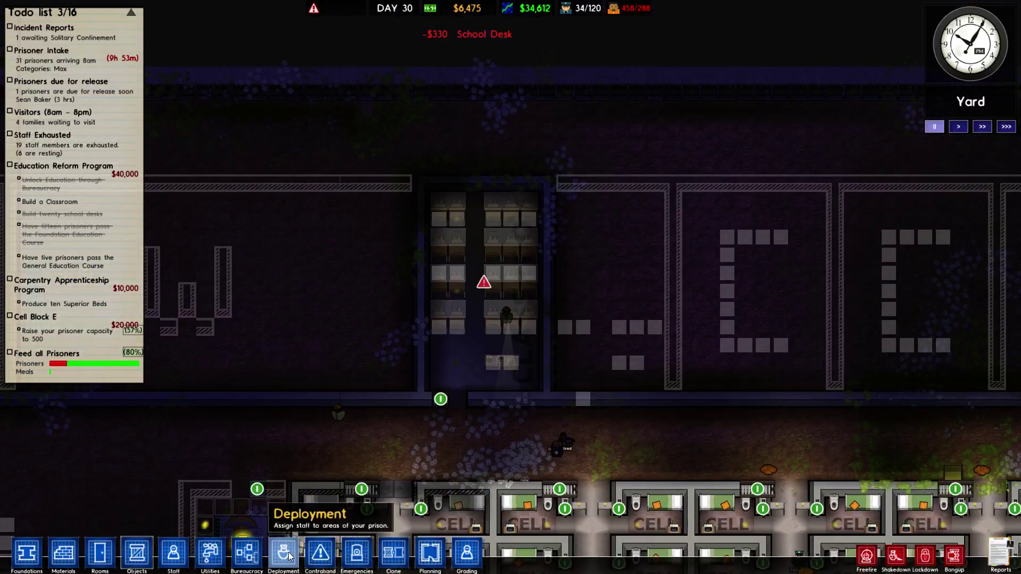
{"action": "scroll", "coordinate": [319, 451], "scroll_direction": "down", "scroll_amount": 2}
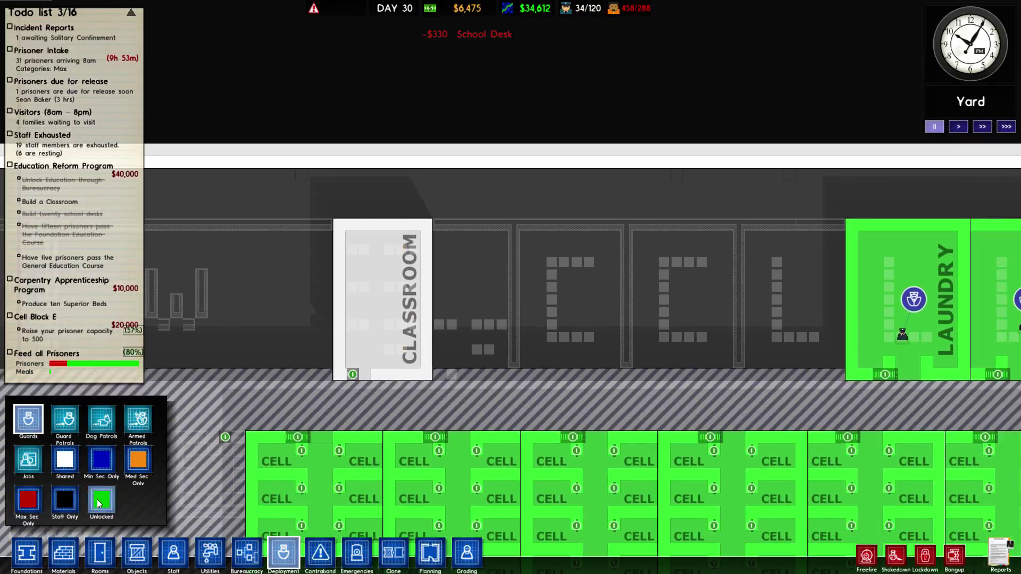
Deploy the classroom as an Unlocked zone, check its jail door, then run and re-pause the game
{"action": "left_click", "coordinate": [100, 499]}
{"action": "left_click", "coordinate": [367, 334]}
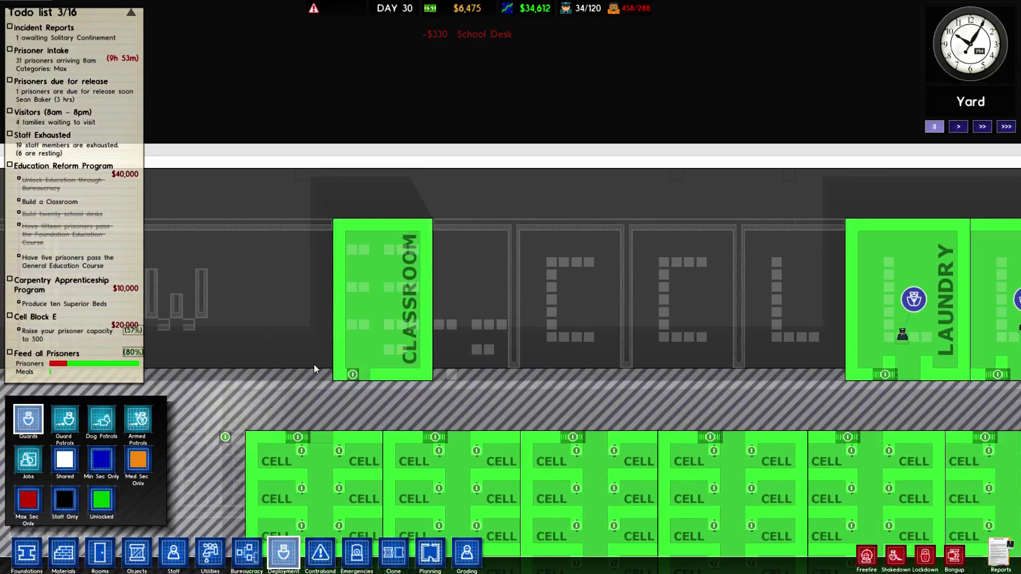
{"action": "right_click", "coordinate": [381, 375]}
{"action": "left_click", "coordinate": [352, 375]}
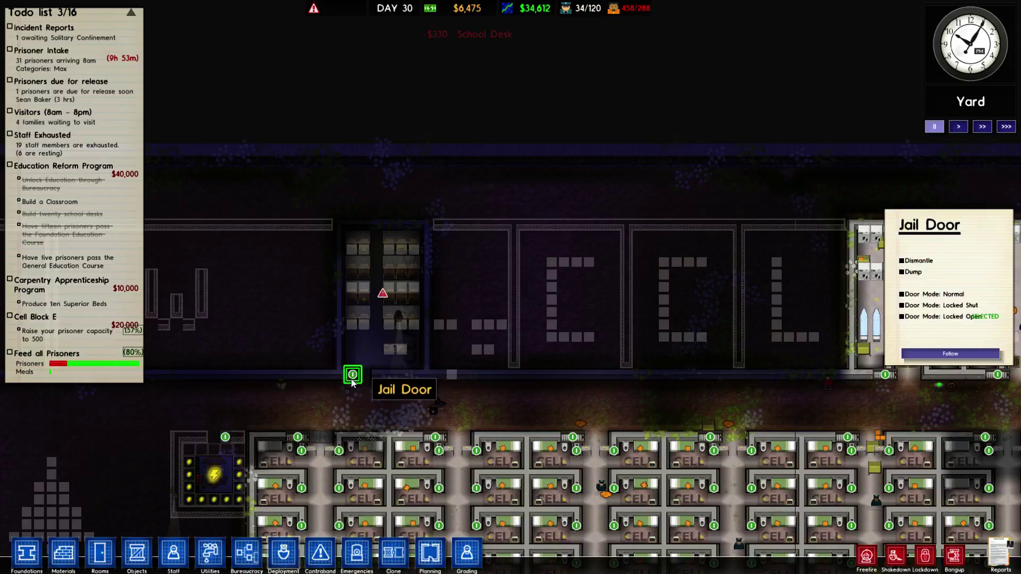
{"action": "key", "text": "space"}
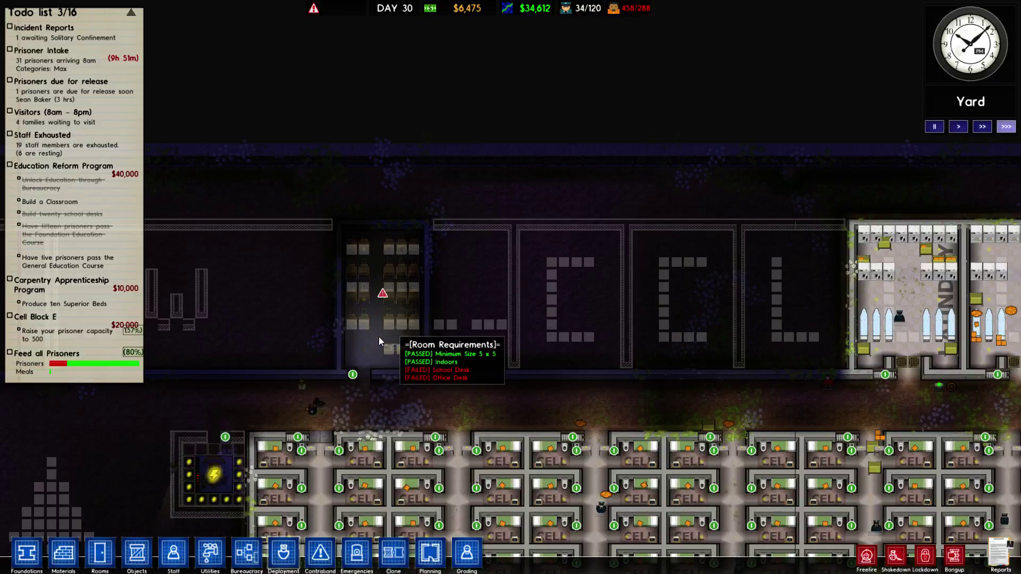
{"action": "key", "text": "space"}
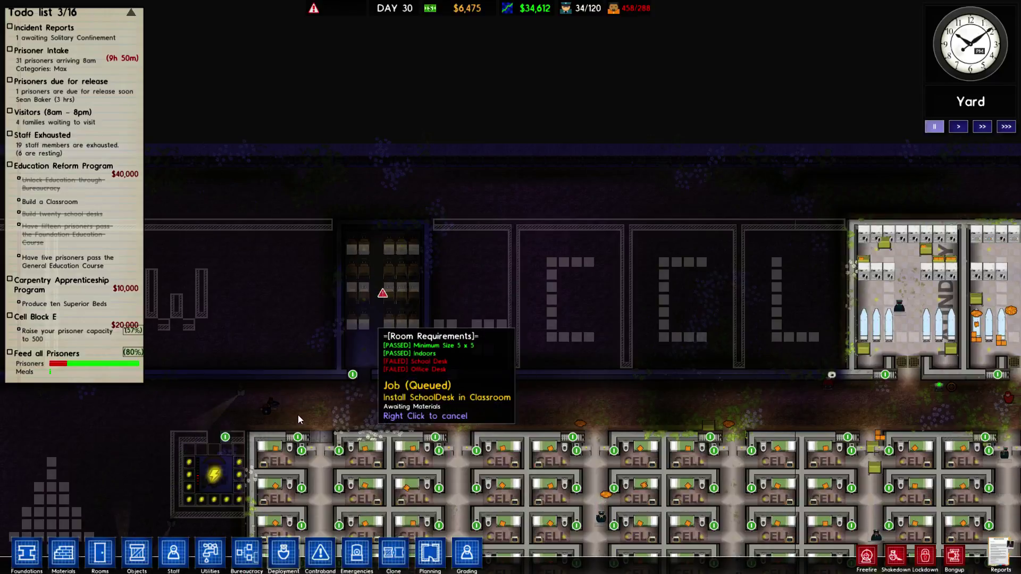
{"action": "scroll", "coordinate": [272, 463], "scroll_direction": "down", "scroll_amount": 3}
Bring up the Utilities tools and pan across the empty plots to the power line
{"action": "left_click", "coordinate": [209, 555]}
{"action": "scroll", "coordinate": [843, 370], "scroll_direction": "up", "scroll_amount": 5}
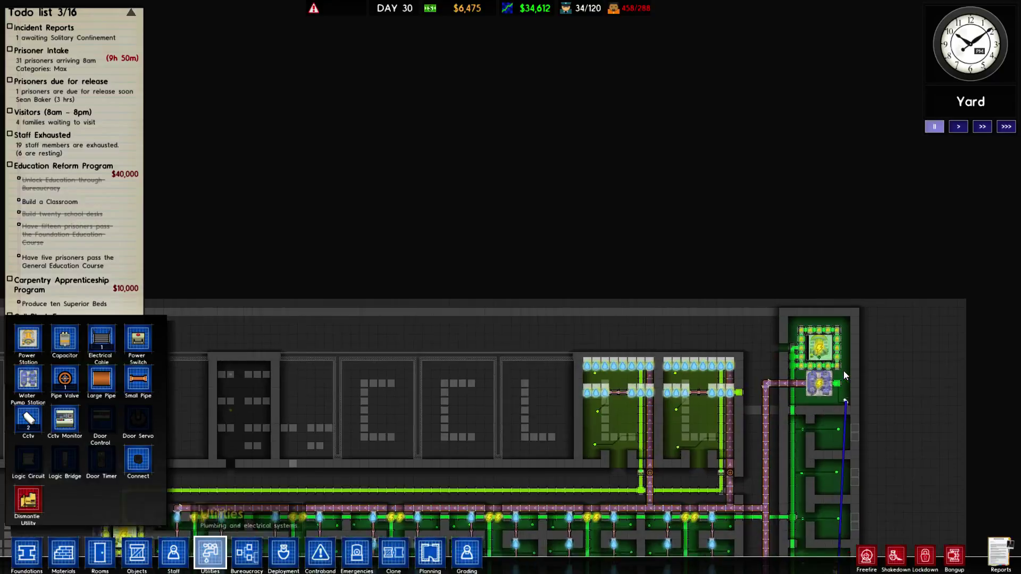
{"action": "key", "text": "d"}
{"action": "key", "text": "s"}
{"action": "scroll", "coordinate": [733, 361], "scroll_direction": "down", "scroll_amount": 2}
{"action": "key", "text": "a"}
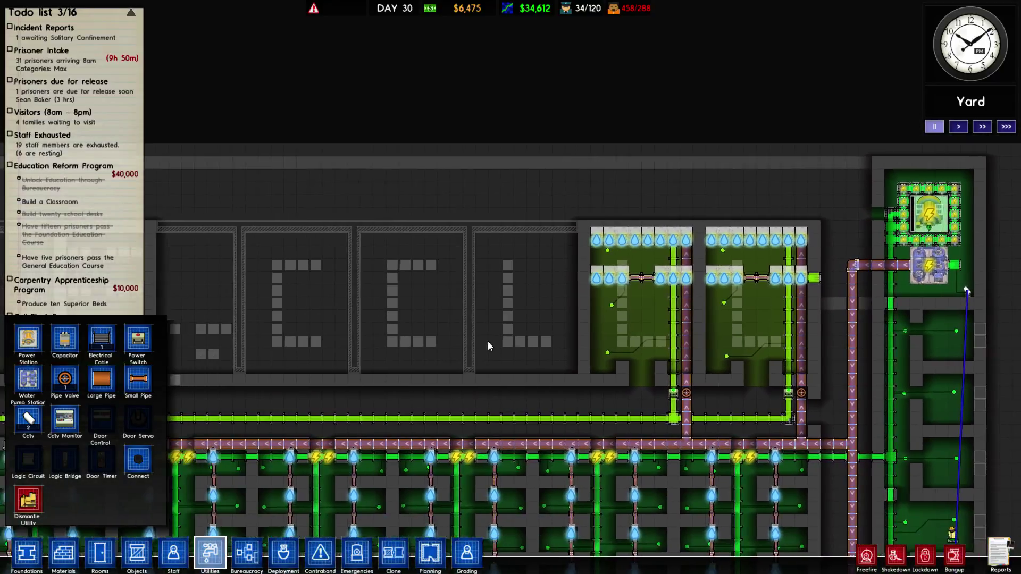
{"action": "key", "text": "a"}
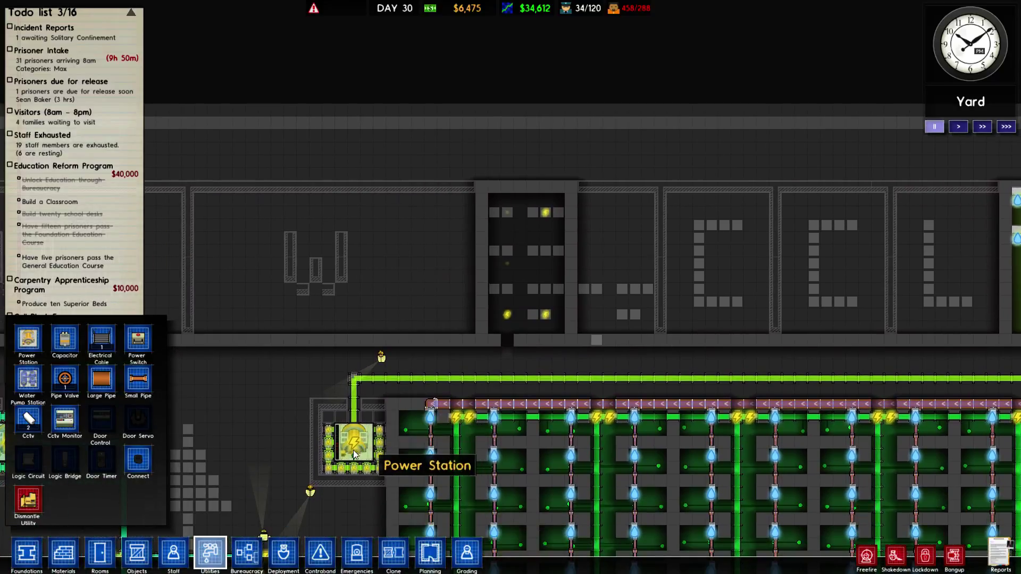
{"action": "scroll", "coordinate": [224, 447], "scroll_direction": "up", "scroll_amount": 2}
{"action": "key", "text": "d"}
Lay a 6 m electrical cable from the green power line into the classroom
{"action": "left_click", "coordinate": [101, 339]}
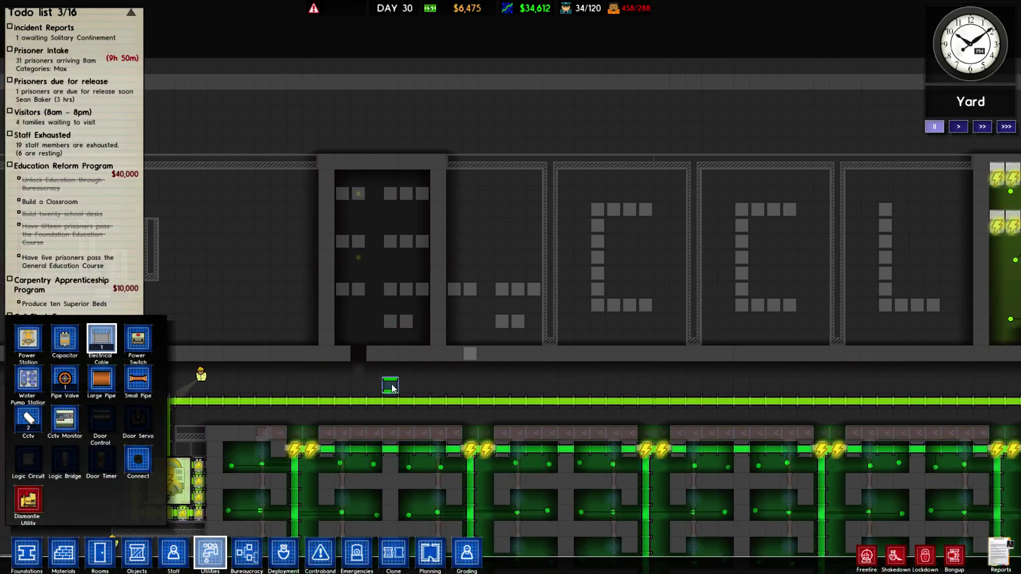
{"action": "key", "text": "d"}
{"action": "key", "text": "a"}
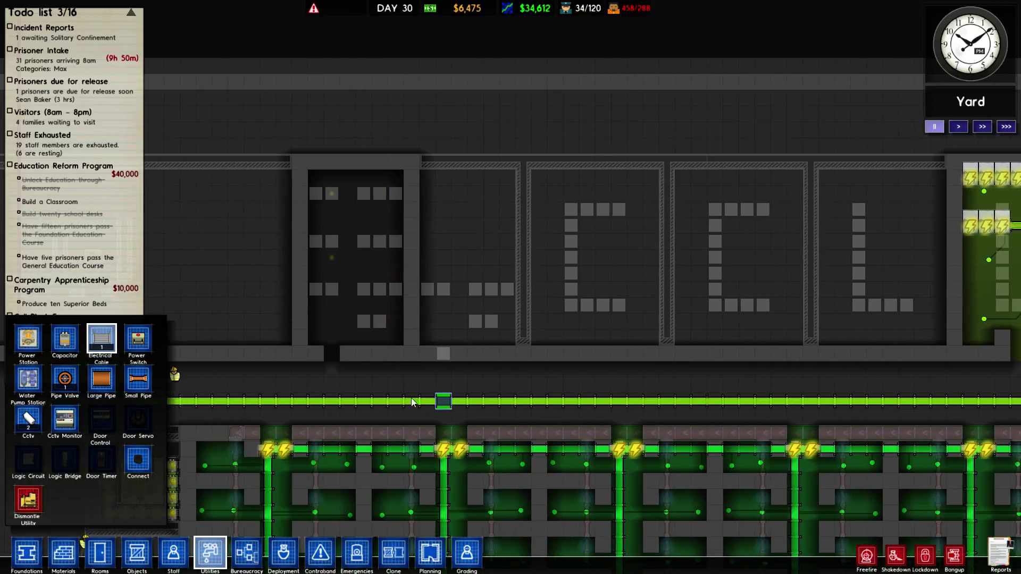
{"action": "key", "text": "d"}
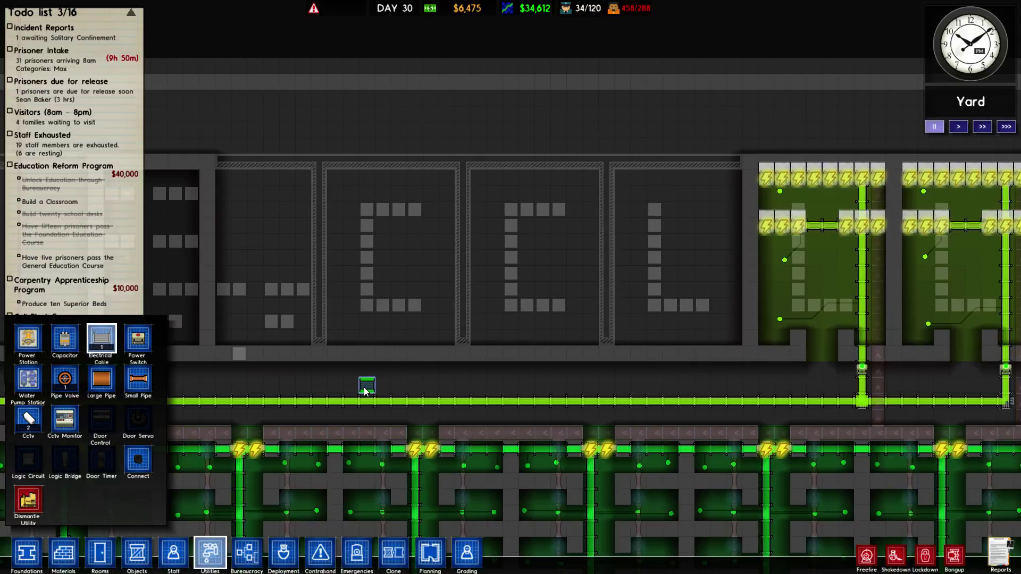
{"action": "key", "text": "a"}
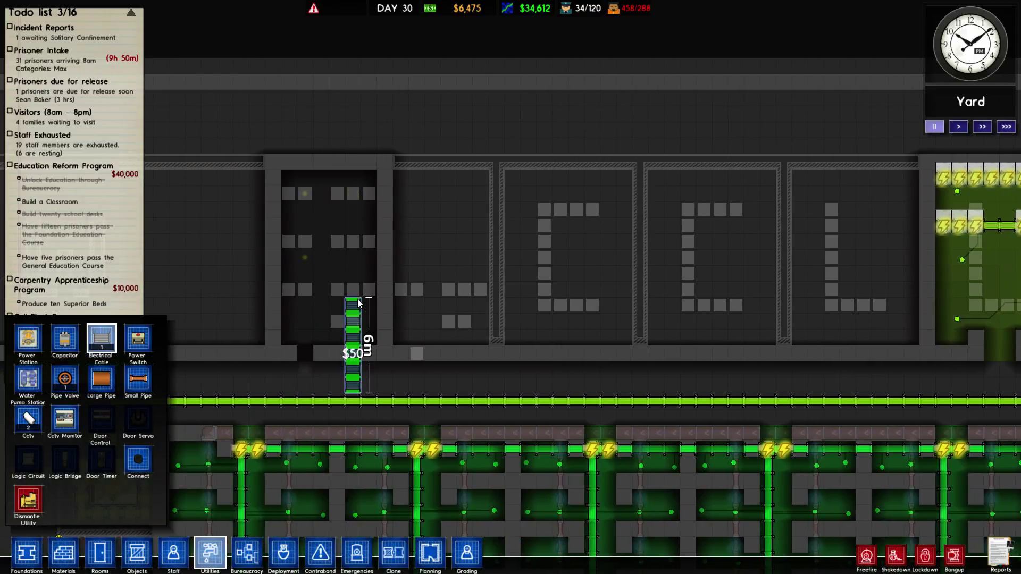
{"action": "left_click_drag", "start_coordinate": [375, 314], "coordinate": [375, 316]}
{"action": "right_click", "coordinate": [431, 348]}
{"action": "scroll", "coordinate": [438, 348], "scroll_direction": "down", "scroll_amount": 2}
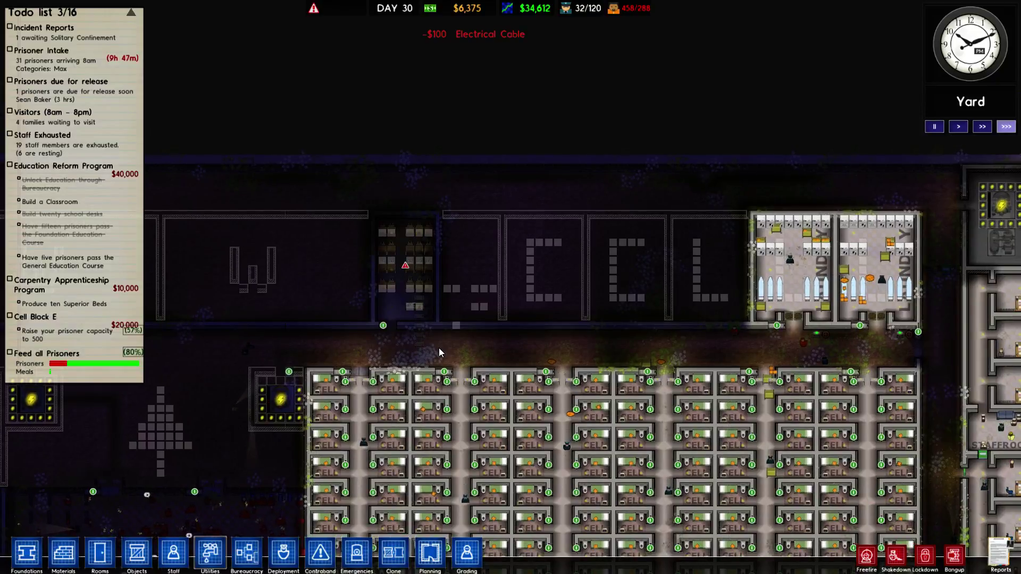
{"action": "mouse_move", "coordinate": [413, 310]}
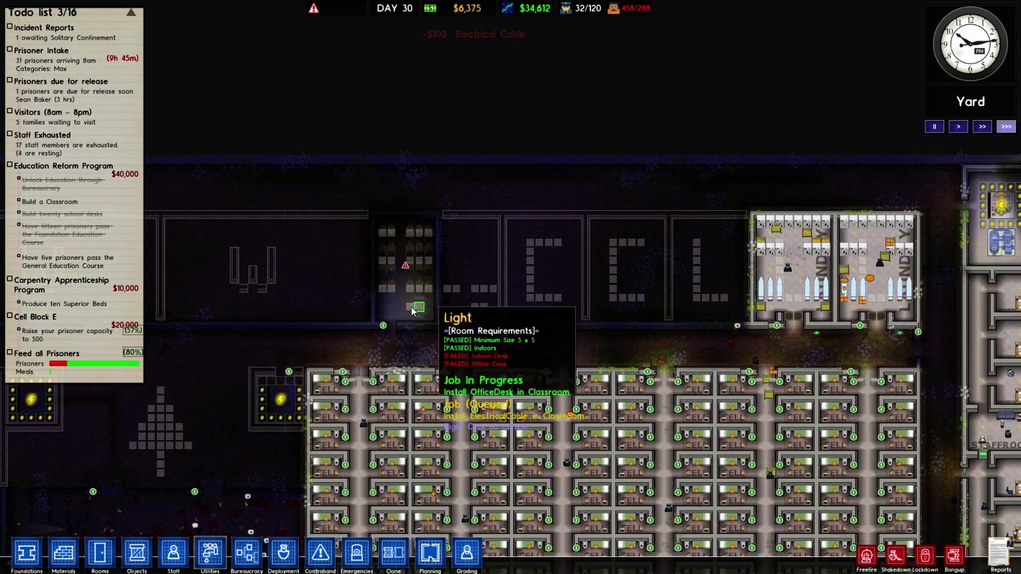
{"action": "key", "text": "a"}
{"action": "key", "text": "s"}
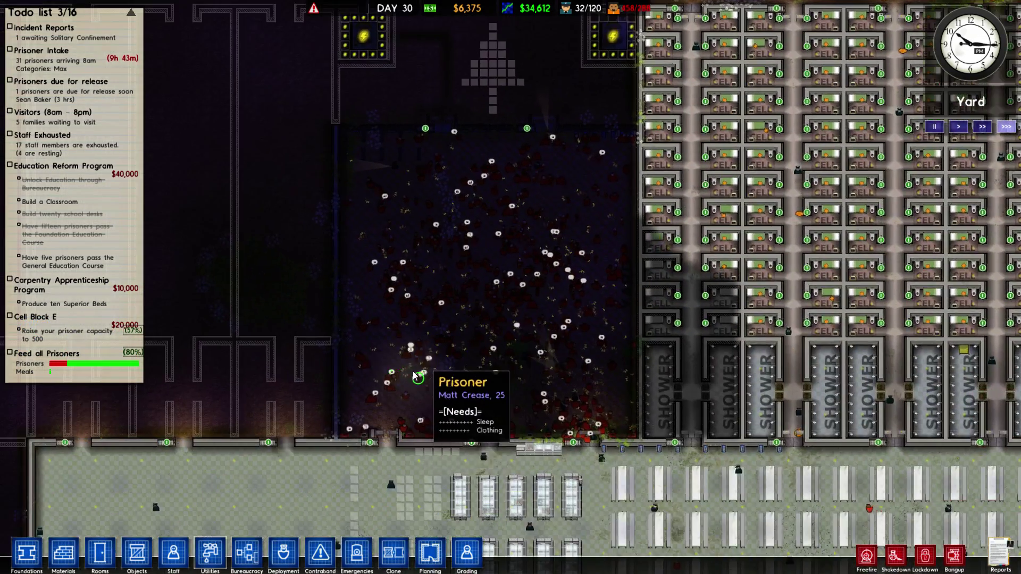
{"action": "scroll", "coordinate": [423, 372], "scroll_direction": "up", "scroll_amount": 3}
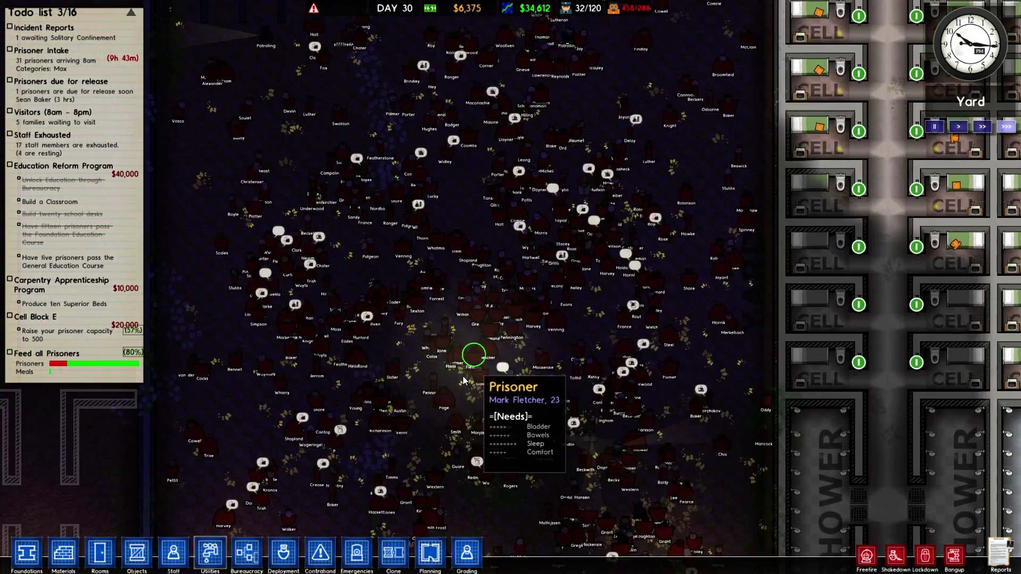
{"action": "scroll", "coordinate": [630, 351], "scroll_direction": "up", "scroll_amount": 4}
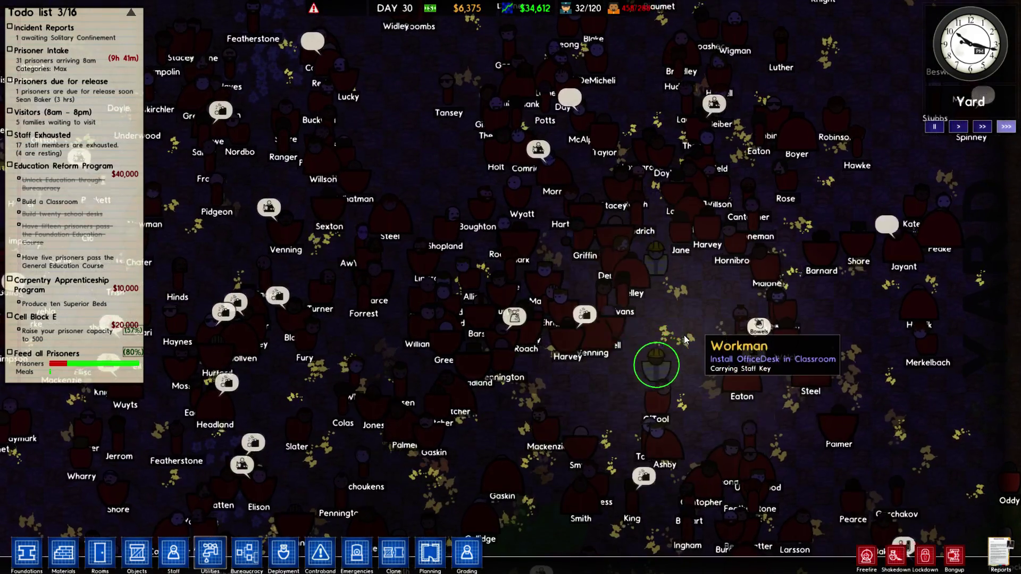
{"action": "scroll", "coordinate": [684, 339], "scroll_direction": "down", "scroll_amount": 3}
{"action": "scroll", "coordinate": [543, 351], "scroll_direction": "down", "scroll_amount": 2}
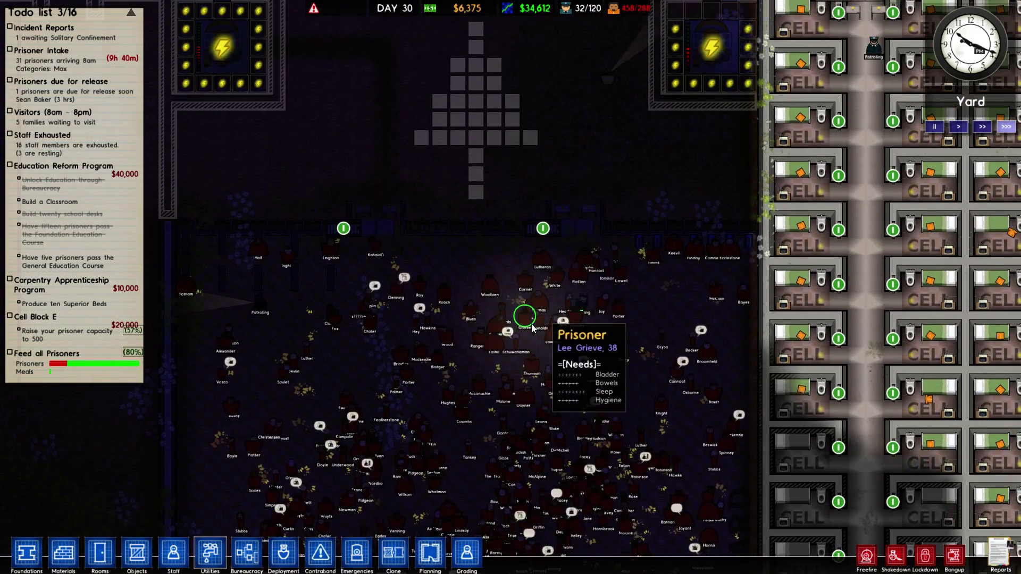
{"action": "key", "text": "s"}
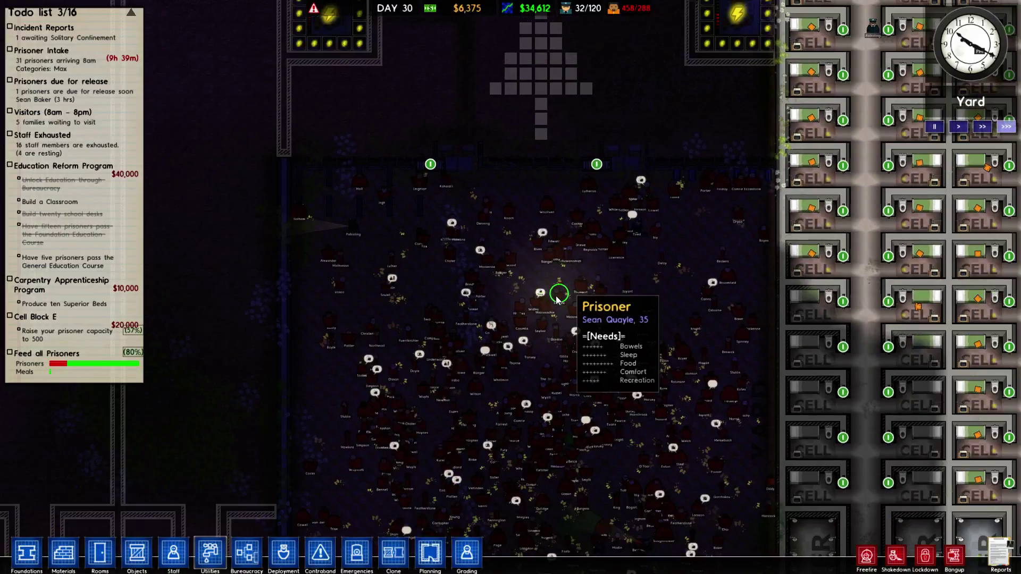
{"action": "key", "text": "s"}
{"action": "key", "text": "a"}
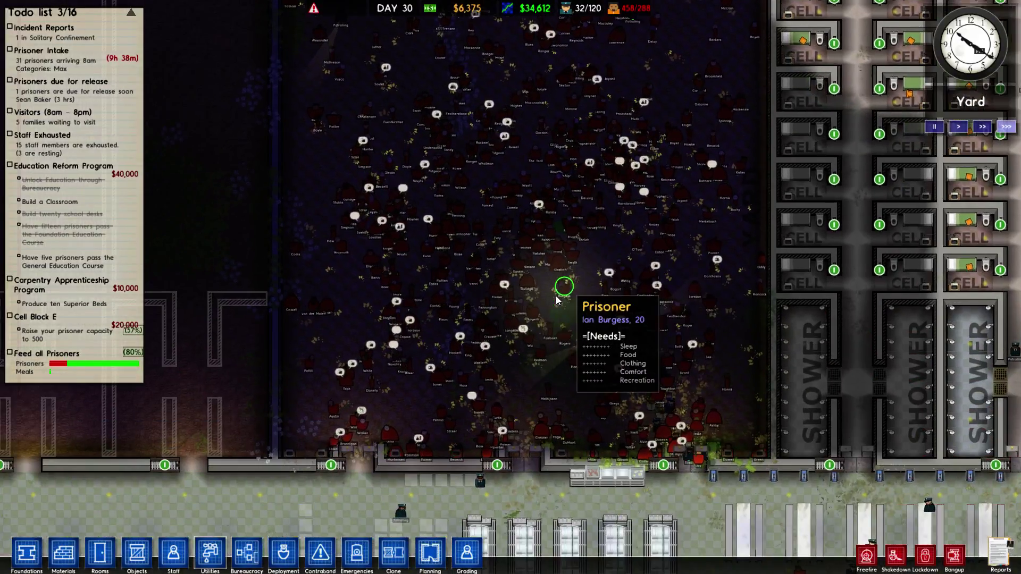
{"action": "key", "text": "w"}
{"action": "key", "text": "d"}
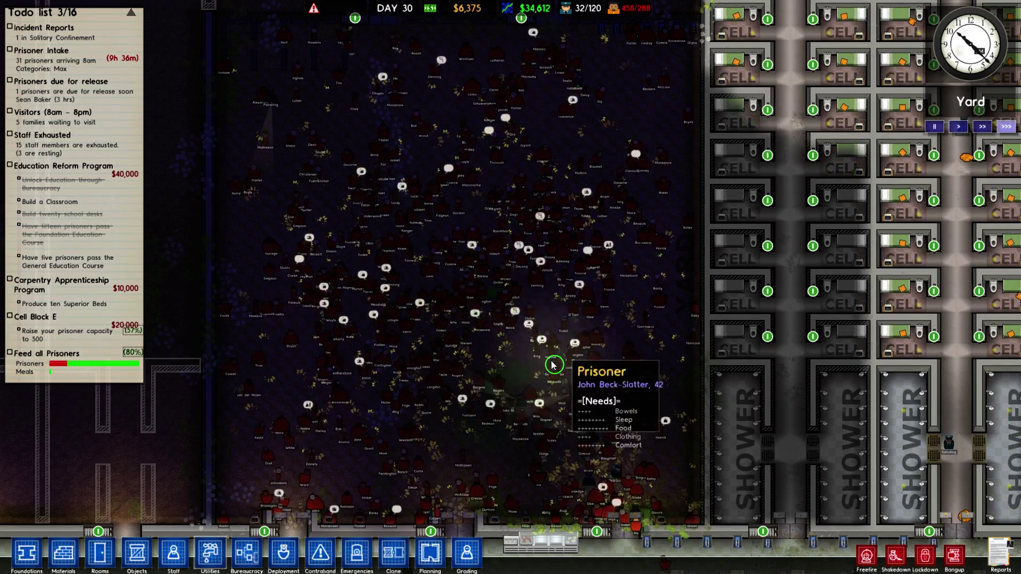
{"action": "scroll", "coordinate": [551, 365], "scroll_direction": "down", "scroll_amount": 3}
{"action": "scroll", "coordinate": [556, 366], "scroll_direction": "up", "scroll_amount": 2}
{"action": "scroll", "coordinate": [551, 369], "scroll_direction": "up", "scroll_amount": 1}
{"action": "scroll", "coordinate": [526, 365], "scroll_direction": "up", "scroll_amount": 2}
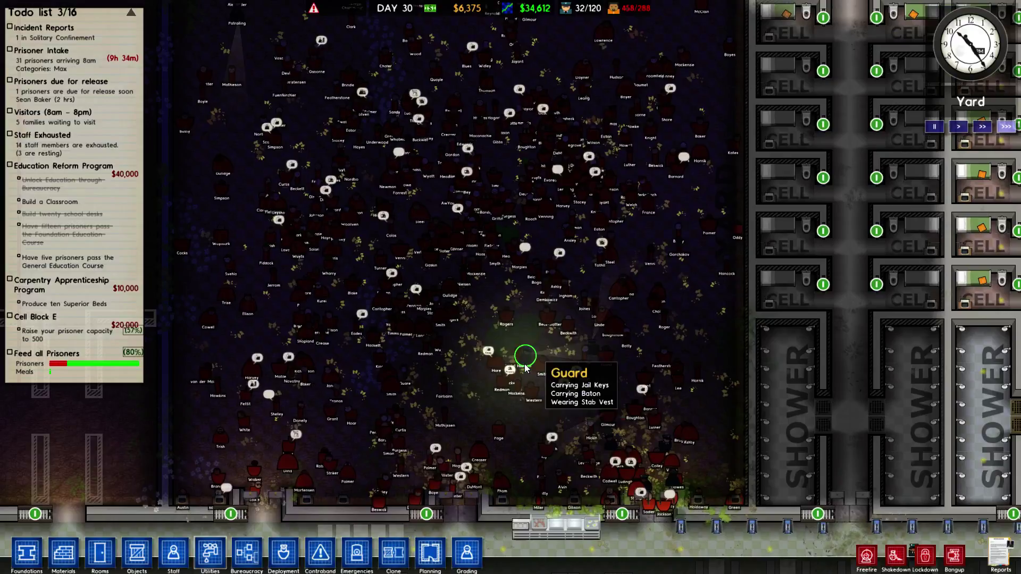
{"action": "scroll", "coordinate": [522, 372], "scroll_direction": "up", "scroll_amount": 1}
{"action": "scroll", "coordinate": [520, 374], "scroll_direction": "up", "scroll_amount": 1}
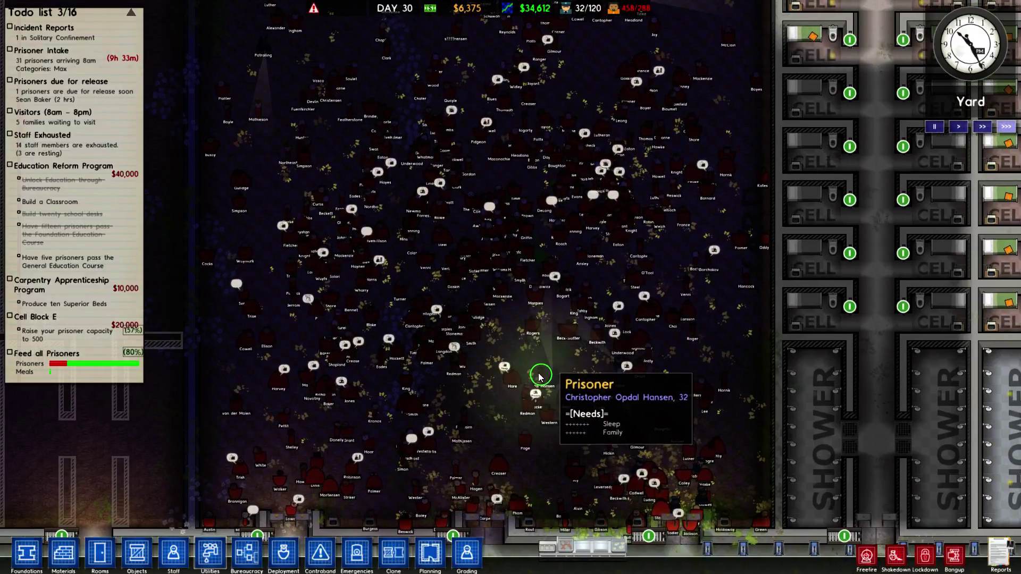
{"action": "scroll", "coordinate": [539, 372], "scroll_direction": "up", "scroll_amount": 1}
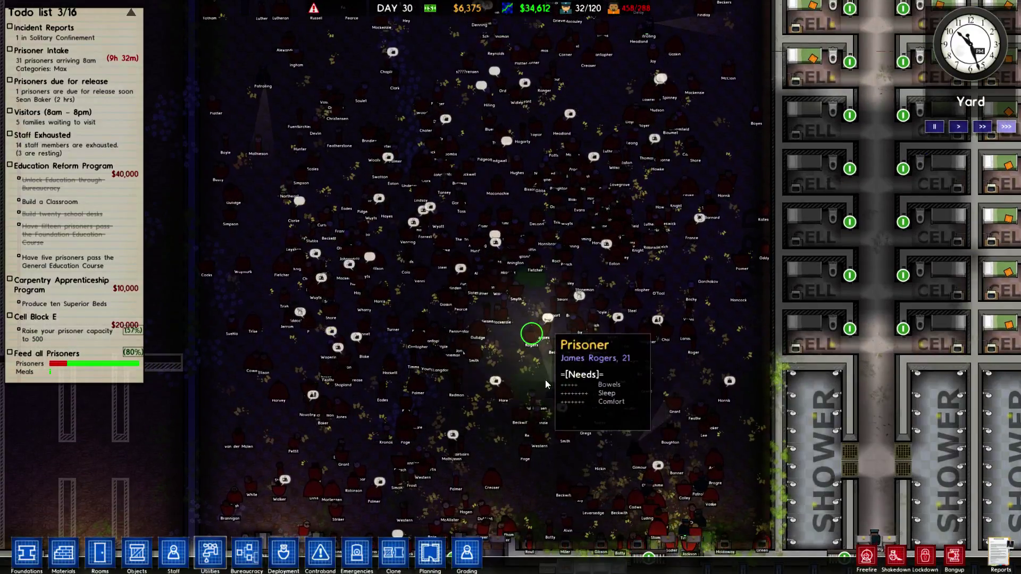
{"action": "left_click", "coordinate": [471, 76]}
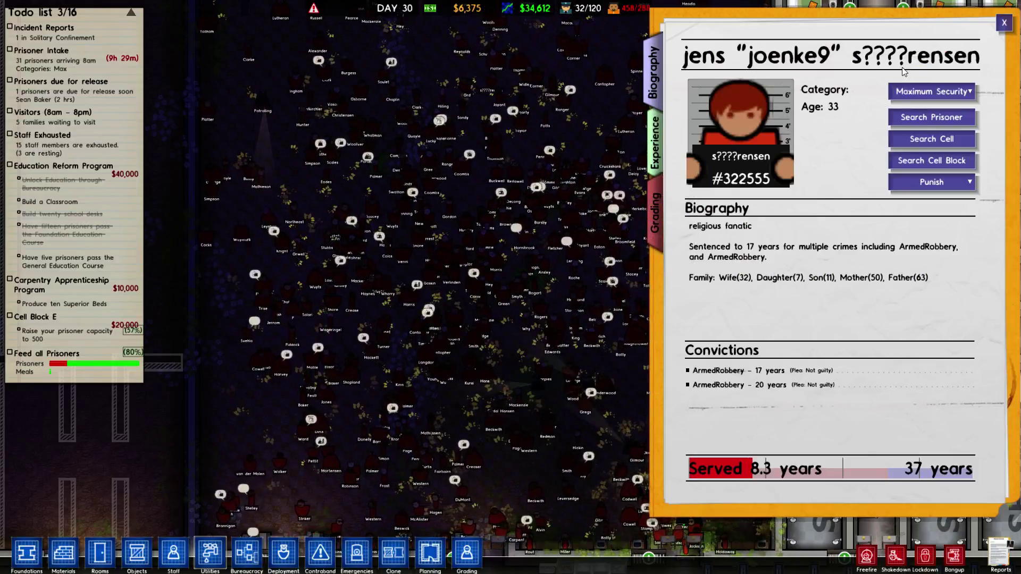
{"action": "key", "text": "Escape"}
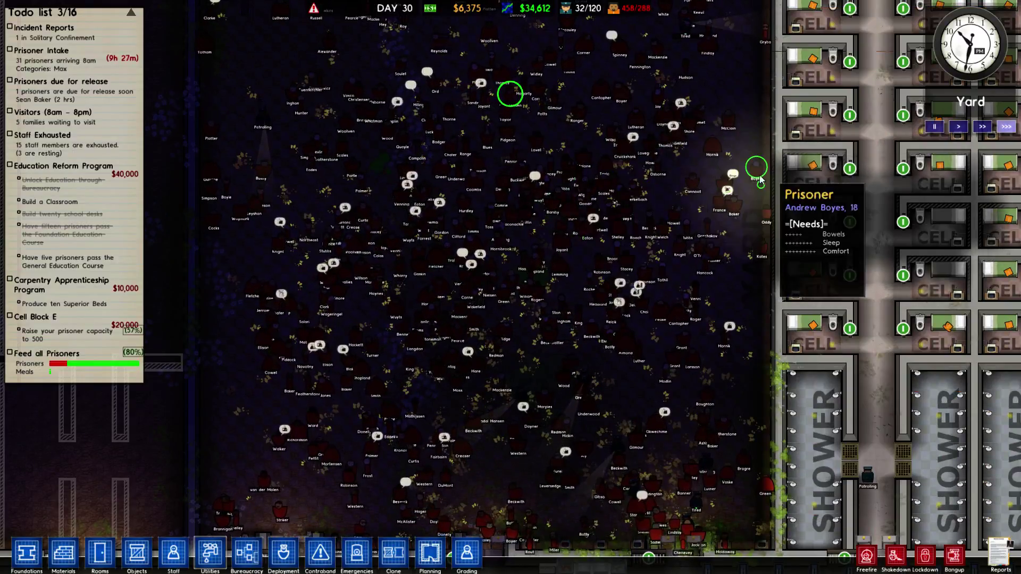
{"action": "left_click", "coordinate": [751, 123]}
{"action": "key", "text": "Escape"}
{"action": "scroll", "coordinate": [526, 192], "scroll_direction": "down", "scroll_amount": 1}
{"action": "key", "text": "w"}
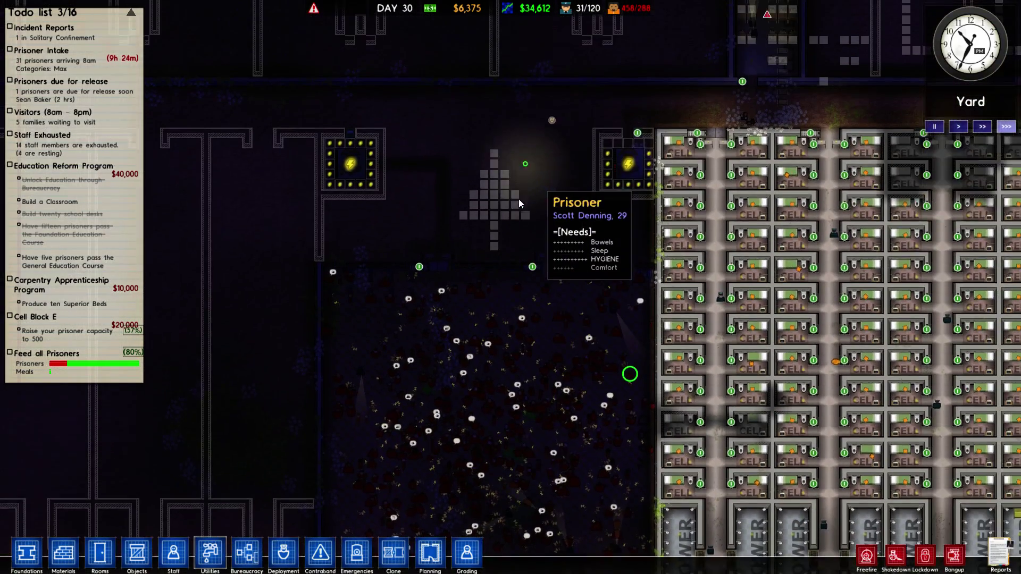
{"action": "key", "text": "d"}
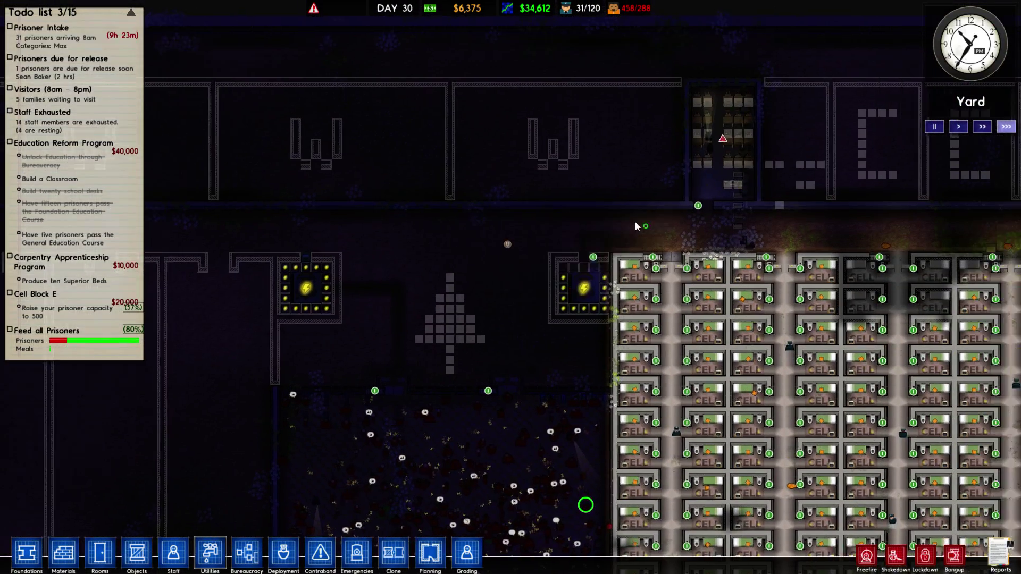
{"action": "scroll", "coordinate": [643, 217], "scroll_direction": "up", "scroll_amount": 2}
{"action": "key", "text": "w"}
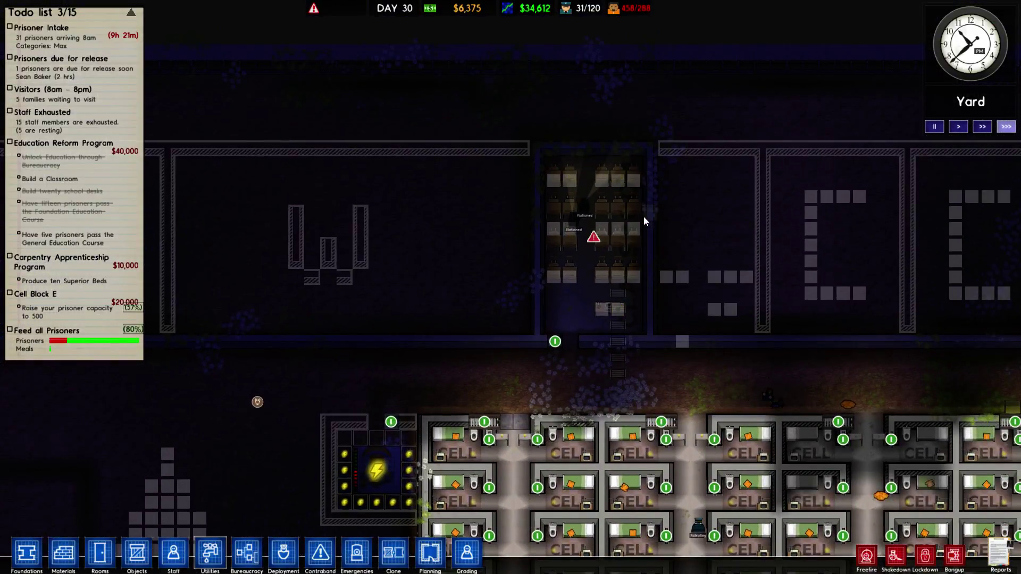
{"action": "key", "text": "s"}
{"action": "scroll", "coordinate": [644, 216], "scroll_direction": "down", "scroll_amount": 2}
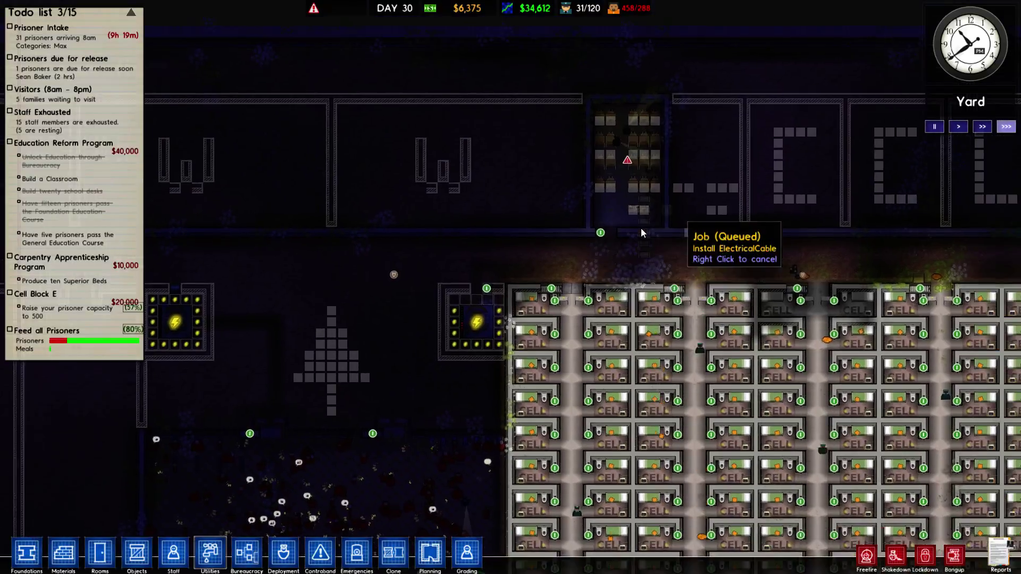
{"action": "scroll", "coordinate": [640, 229], "scroll_direction": "up", "scroll_amount": 3}
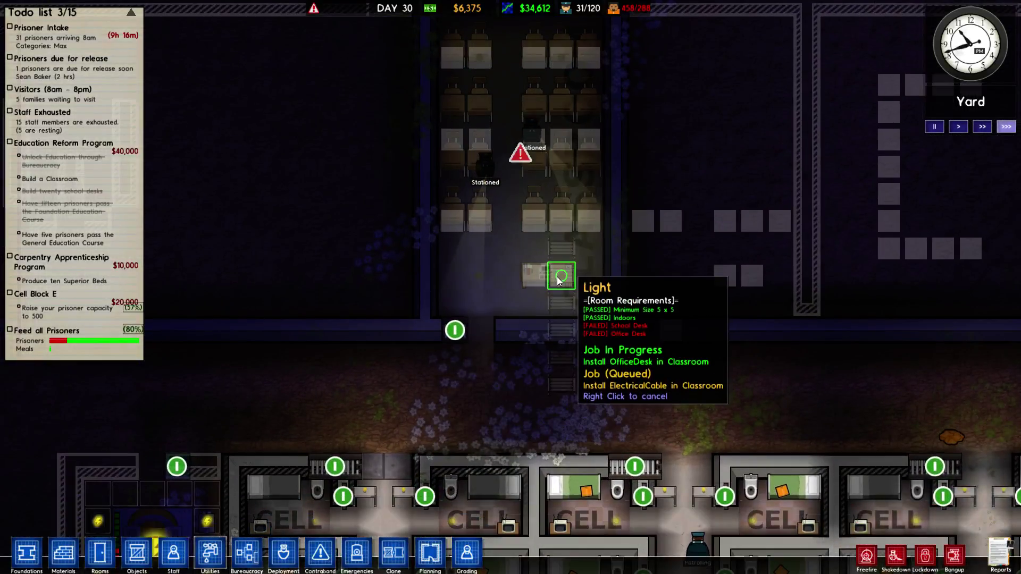
{"action": "key", "text": "w"}
{"action": "key", "text": "d"}
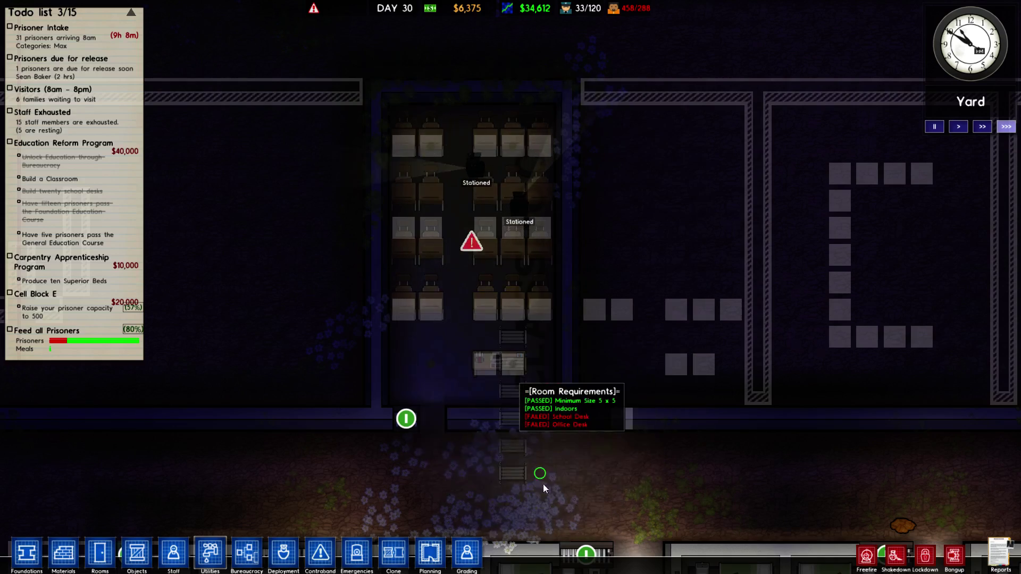
{"action": "scroll", "coordinate": [621, 425], "scroll_direction": "down", "scroll_amount": 2}
{"action": "scroll", "coordinate": [621, 425], "scroll_direction": "down", "scroll_amount": 2}
{"action": "scroll", "coordinate": [642, 408], "scroll_direction": "down", "scroll_amount": 1}
{"action": "scroll", "coordinate": [642, 408], "scroll_direction": "down", "scroll_amount": 1}
{"action": "scroll", "coordinate": [640, 406], "scroll_direction": "down", "scroll_amount": 1}
{"action": "scroll", "coordinate": [586, 404], "scroll_direction": "down", "scroll_amount": 1}
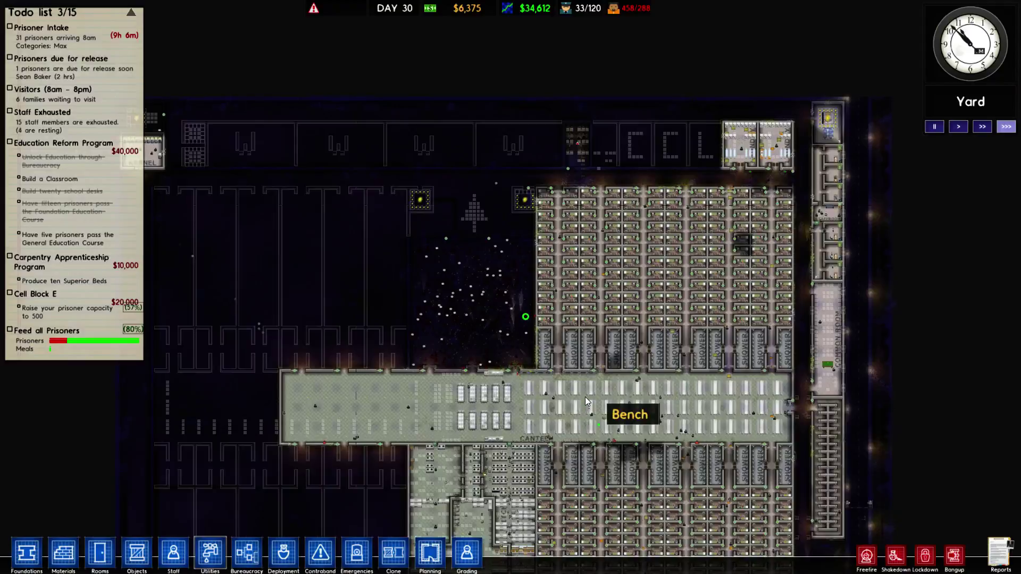
{"action": "scroll", "coordinate": [585, 396], "scroll_direction": "down", "scroll_amount": 1}
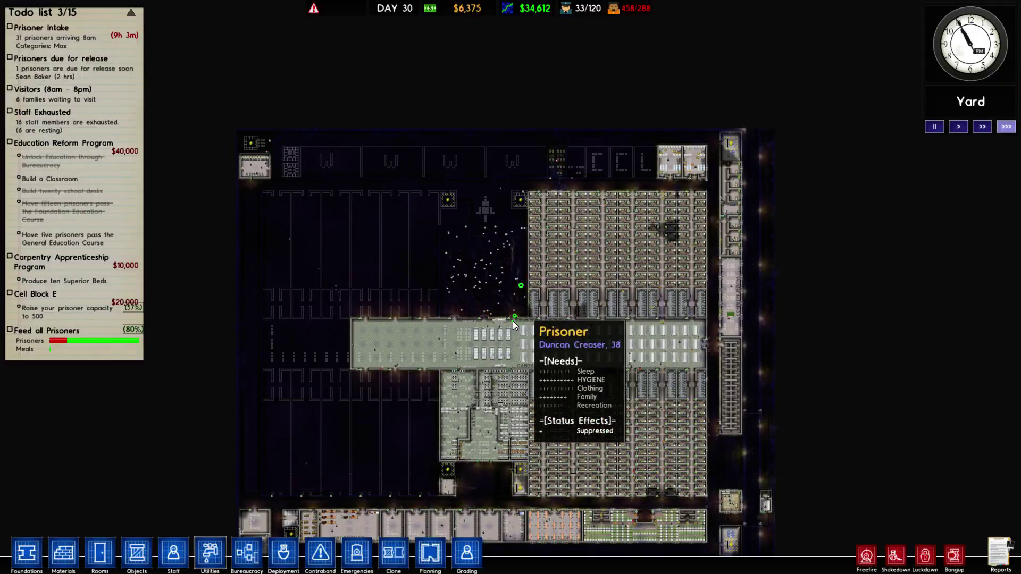
{"action": "scroll", "coordinate": [513, 321], "scroll_direction": "up", "scroll_amount": 3}
{"action": "key", "text": "w"}
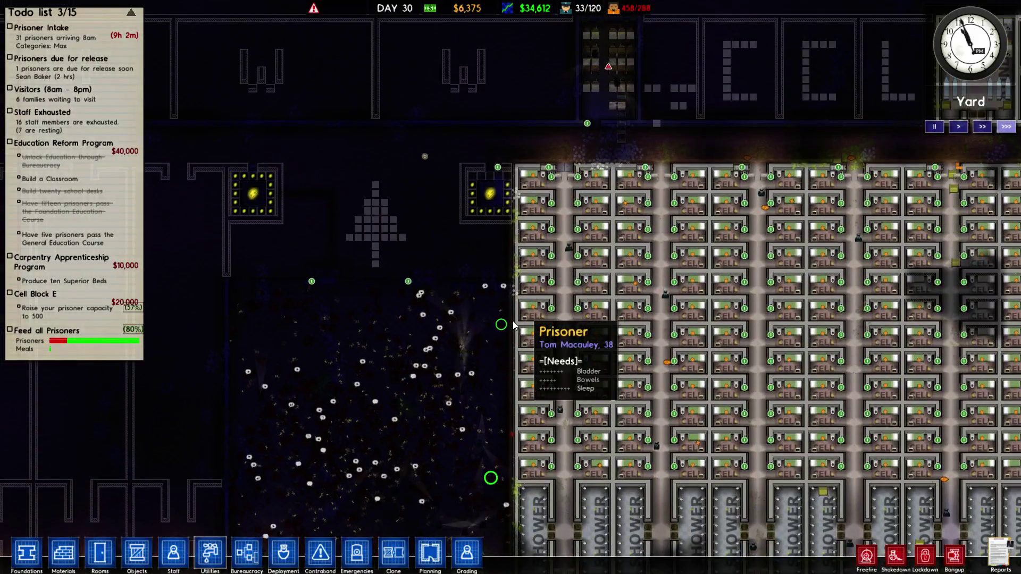
{"action": "key", "text": "s"}
{"action": "key", "text": "a"}
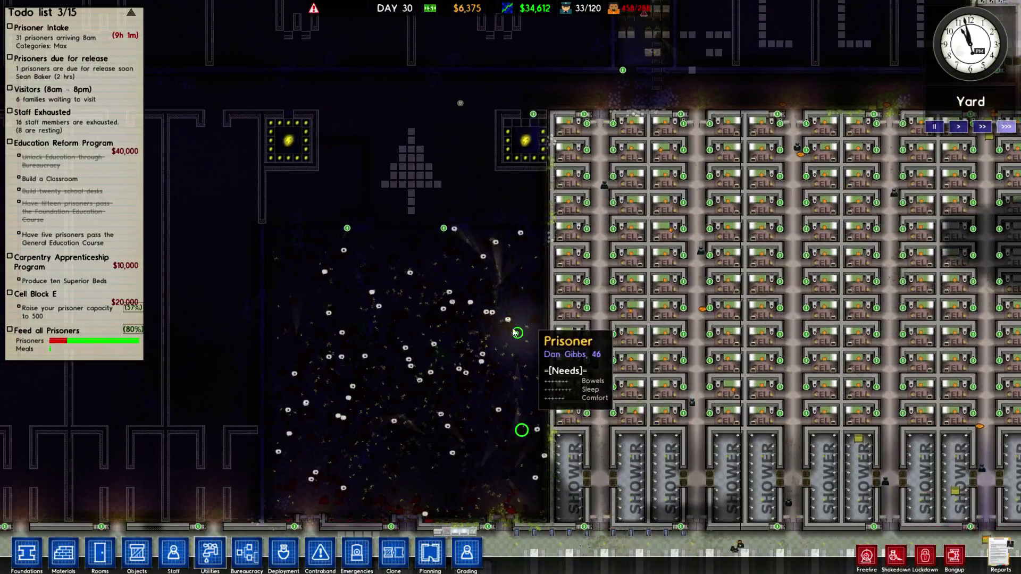
{"action": "scroll", "coordinate": [490, 321], "scroll_direction": "up", "scroll_amount": 1}
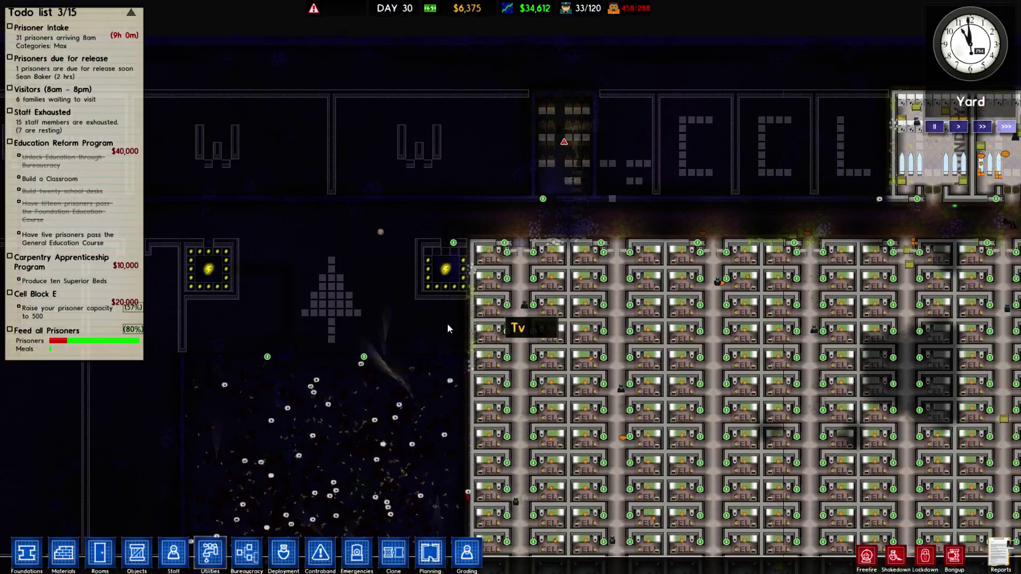
{"action": "scroll", "coordinate": [387, 333], "scroll_direction": "up", "scroll_amount": 2}
{"action": "scroll", "coordinate": [327, 350], "scroll_direction": "up", "scroll_amount": 1}
{"action": "key", "text": "s"}
{"action": "key", "text": "a"}
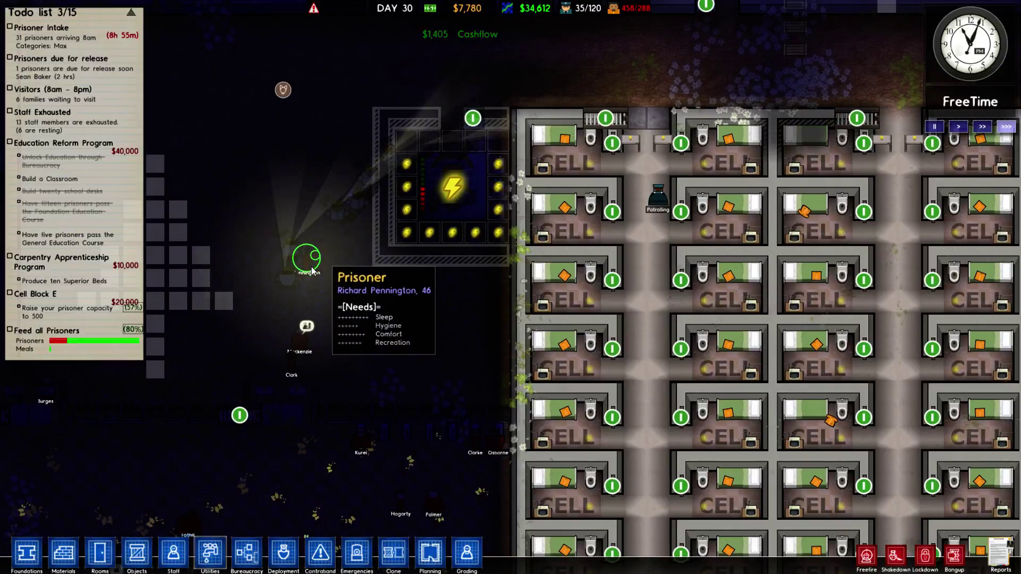
{"action": "key", "text": "w"}
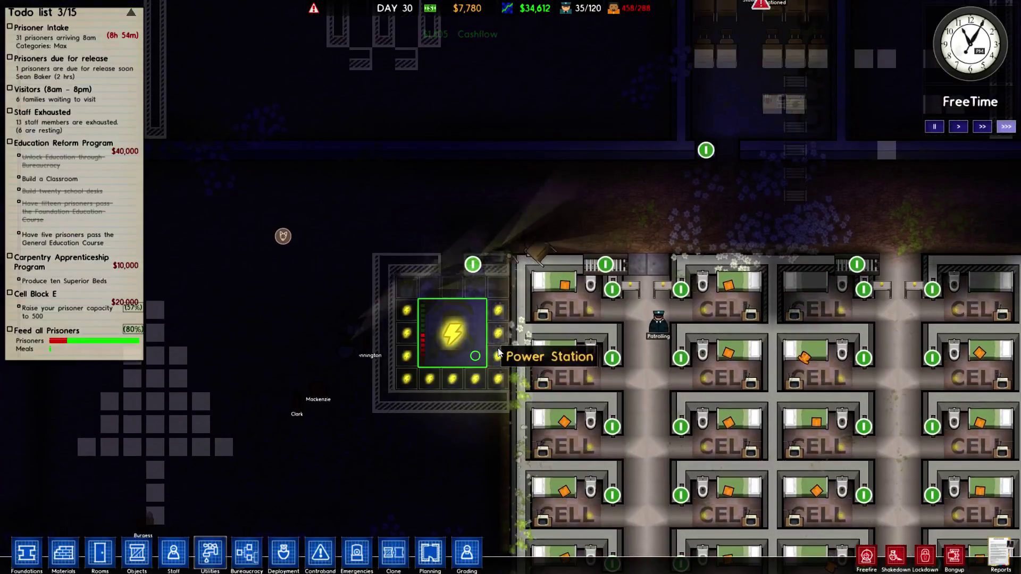
{"action": "key", "text": "w"}
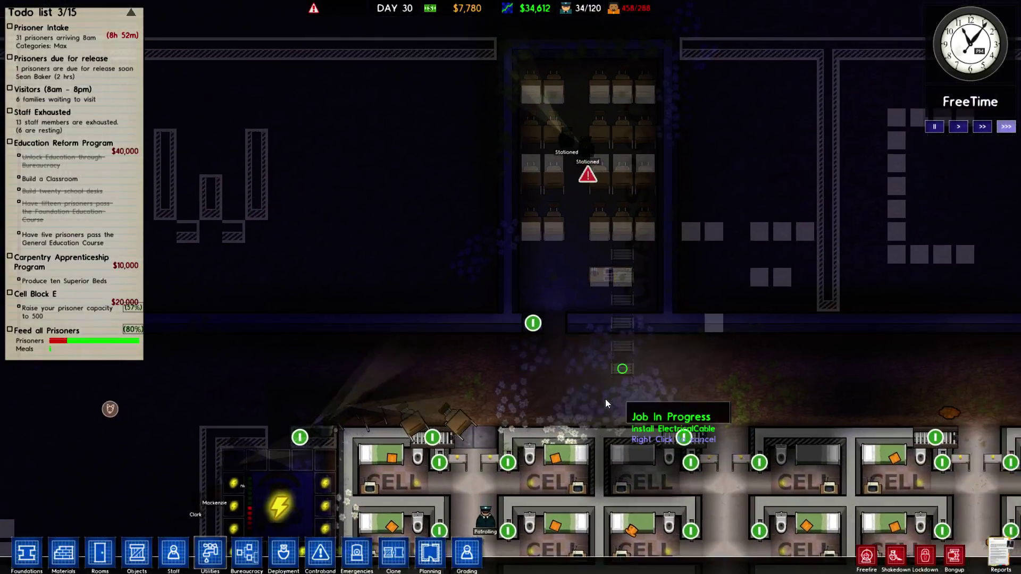
Pan over the classroom's school desks while the builders finish the room
{"action": "key", "text": "w"}
{"action": "key", "text": "d"}
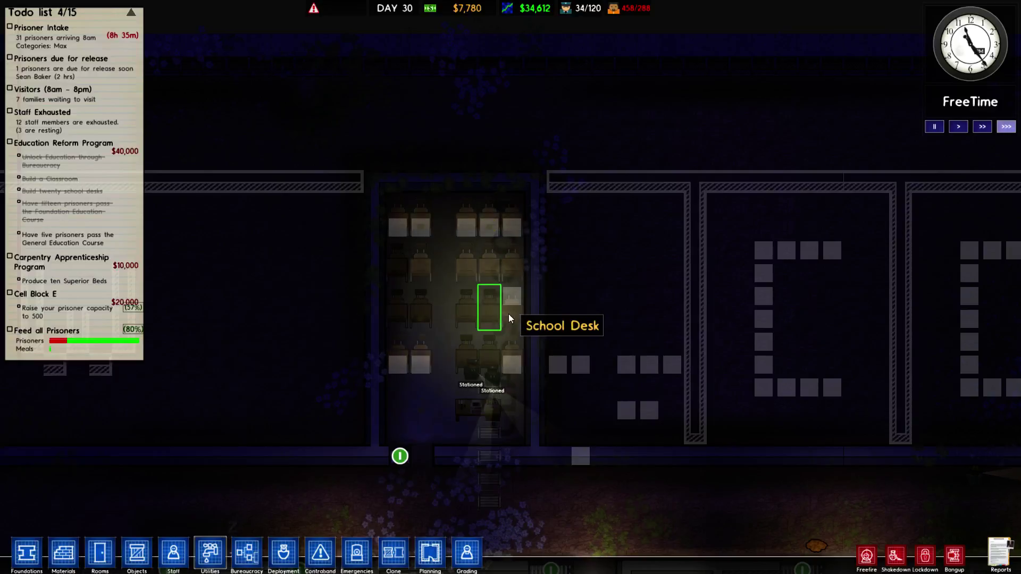
Pause the game and bring up the prisoner Programs list in Reports
{"action": "key", "text": "space"}
{"action": "scroll", "coordinate": [512, 427], "scroll_direction": "down", "scroll_amount": 3}
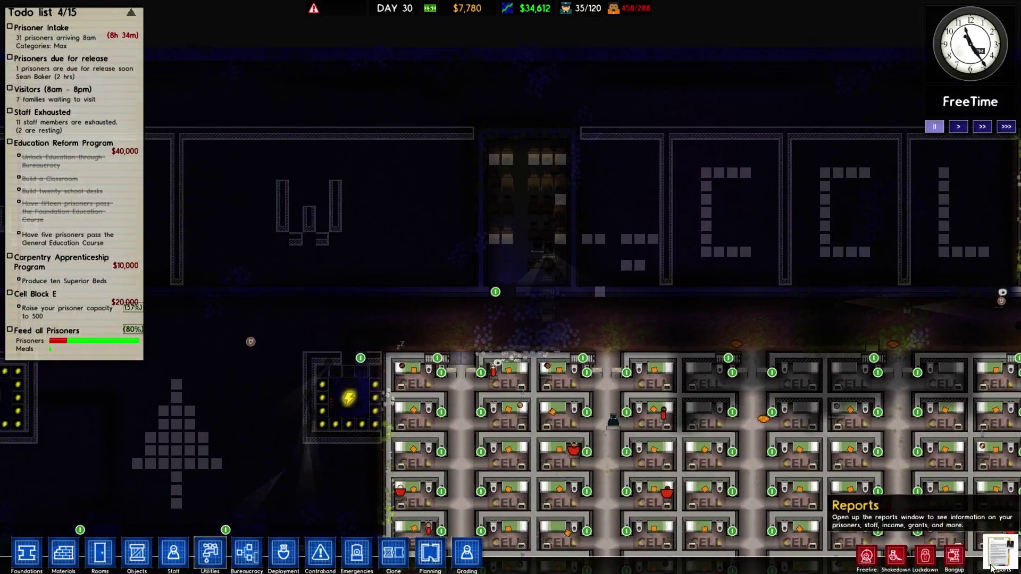
{"action": "left_click", "coordinate": [999, 553]}
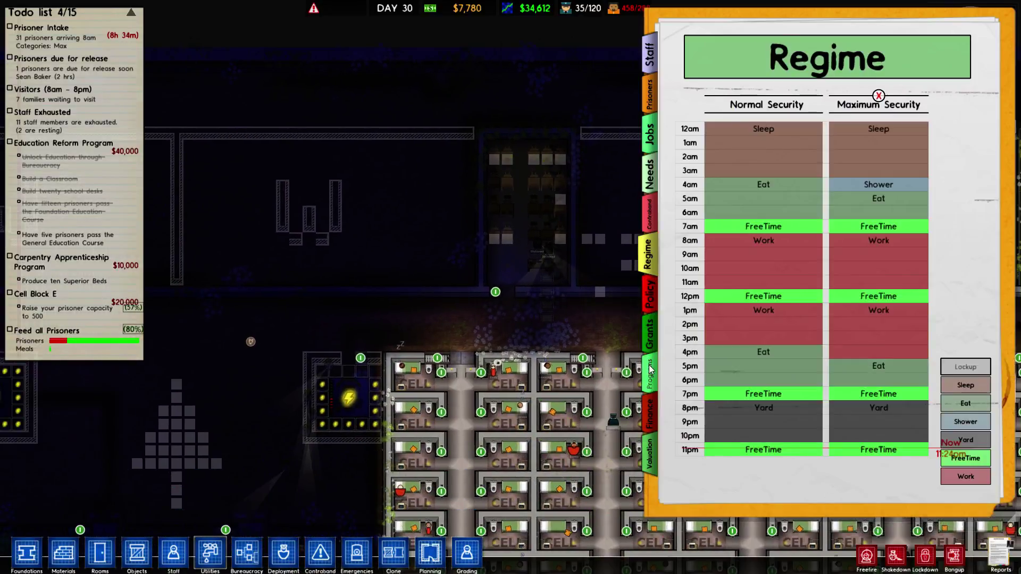
{"action": "left_click", "coordinate": [650, 368]}
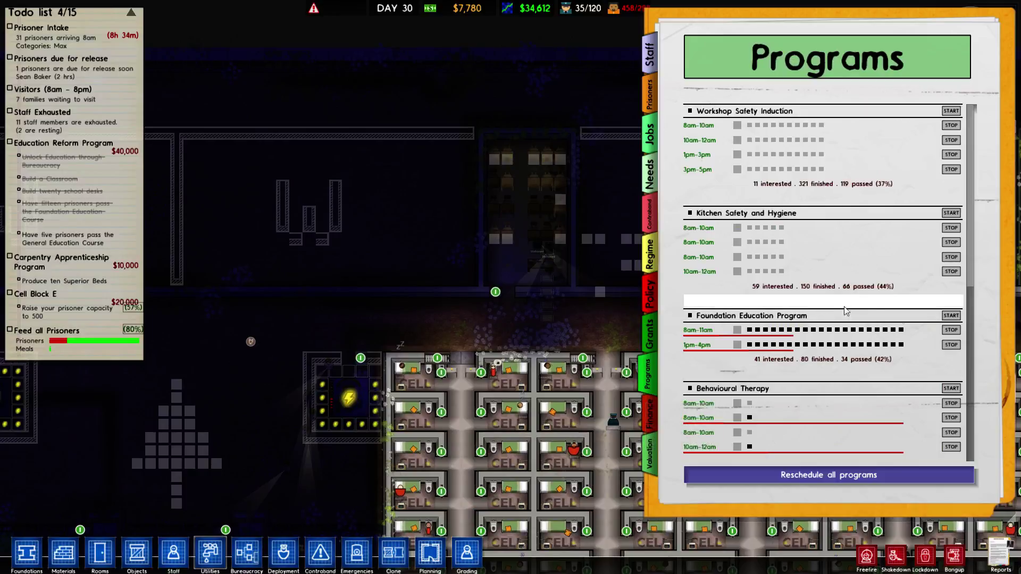
{"action": "scroll", "coordinate": [838, 312], "scroll_direction": "down", "scroll_amount": 2}
{"action": "scroll", "coordinate": [838, 313], "scroll_direction": "down", "scroll_amount": 2}
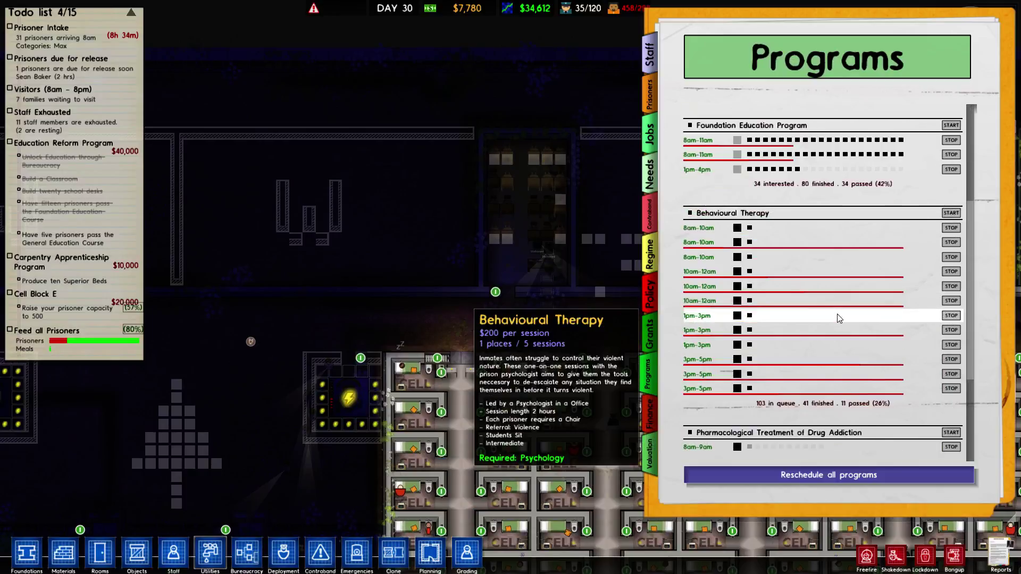
{"action": "scroll", "coordinate": [838, 315], "scroll_direction": "down", "scroll_amount": 3}
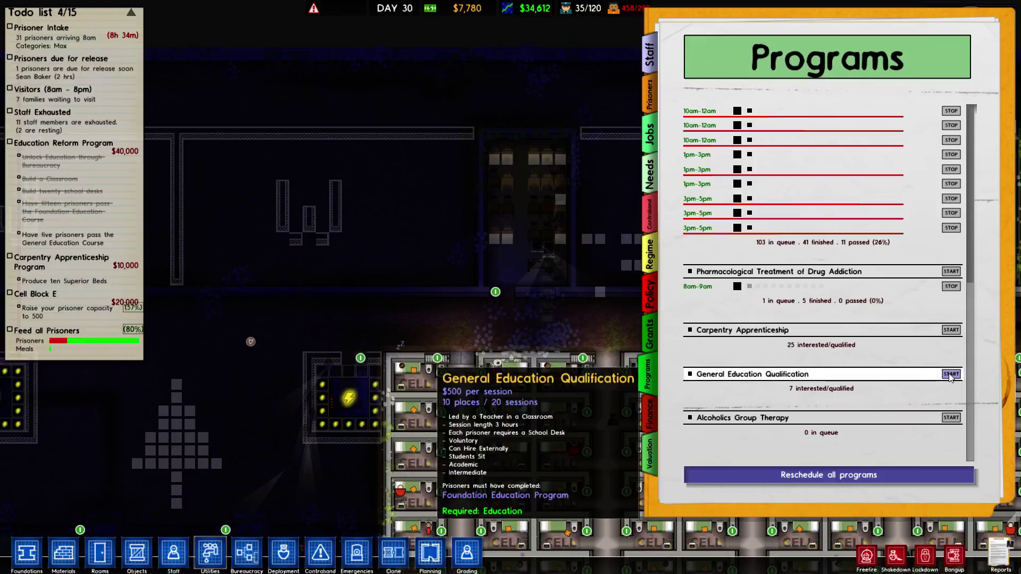
{"action": "scroll", "coordinate": [950, 373], "scroll_direction": "up", "scroll_amount": 3}
{"action": "scroll", "coordinate": [818, 358], "scroll_direction": "up", "scroll_amount": 3}
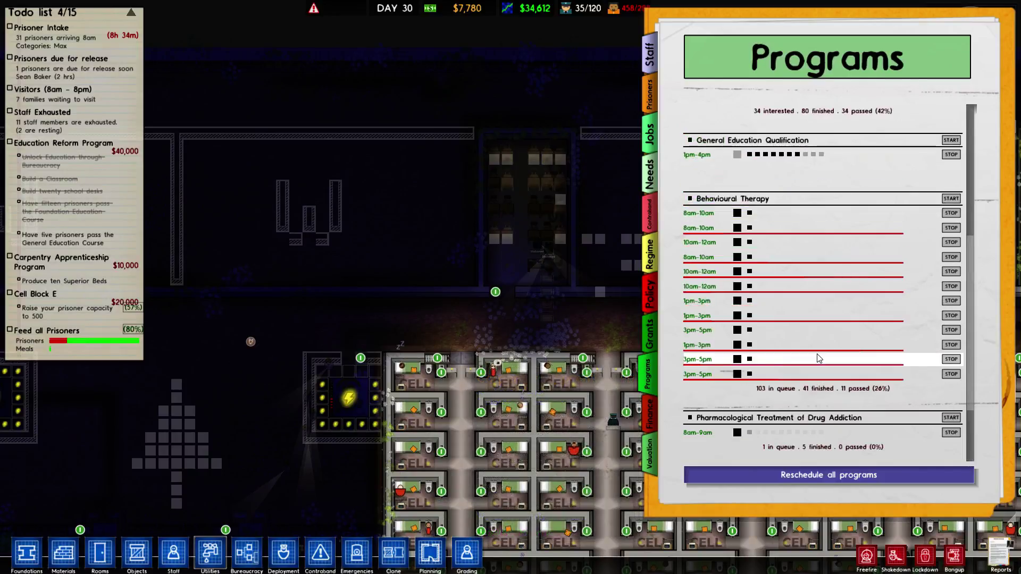
{"action": "scroll", "coordinate": [818, 358], "scroll_direction": "up", "scroll_amount": 3}
{"action": "scroll", "coordinate": [817, 358], "scroll_direction": "up", "scroll_amount": 2}
{"action": "scroll", "coordinate": [818, 358], "scroll_direction": "up", "scroll_amount": 2}
{"action": "scroll", "coordinate": [817, 358], "scroll_direction": "up", "scroll_amount": 2}
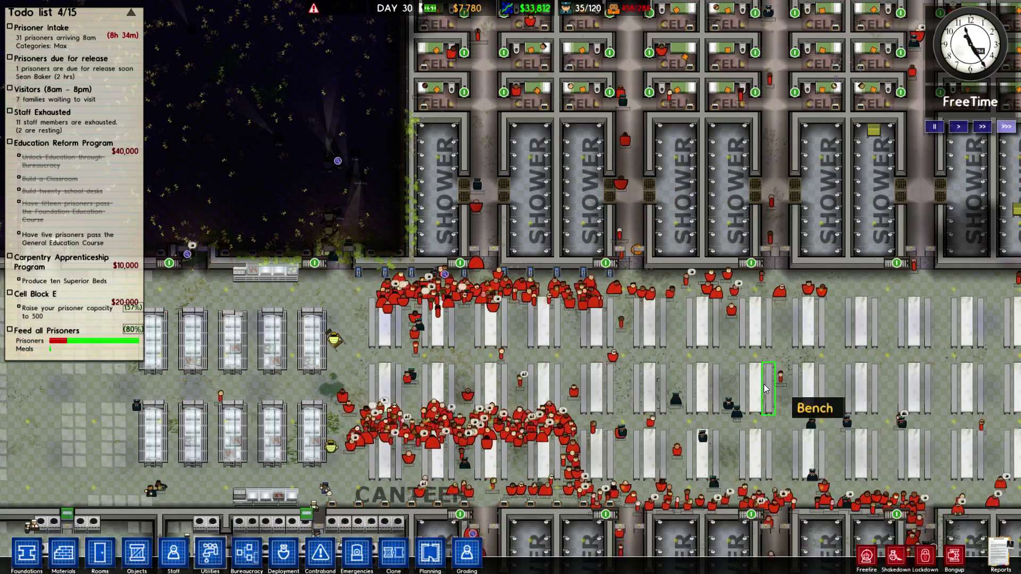
{"action": "scroll", "coordinate": [694, 391], "scroll_direction": "down", "scroll_amount": 2}
Move the view up and left to the kennel area
{"action": "key", "text": "w"}
{"action": "key", "text": "a"}
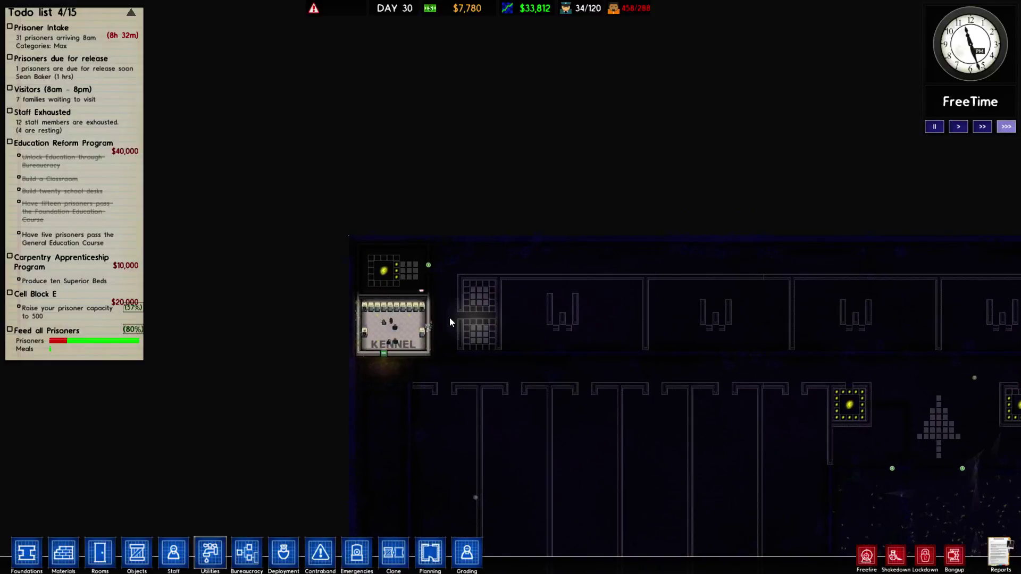
{"action": "scroll", "coordinate": [409, 304], "scroll_direction": "up", "scroll_amount": 2}
{"action": "scroll", "coordinate": [368, 348], "scroll_direction": "up", "scroll_amount": 1}
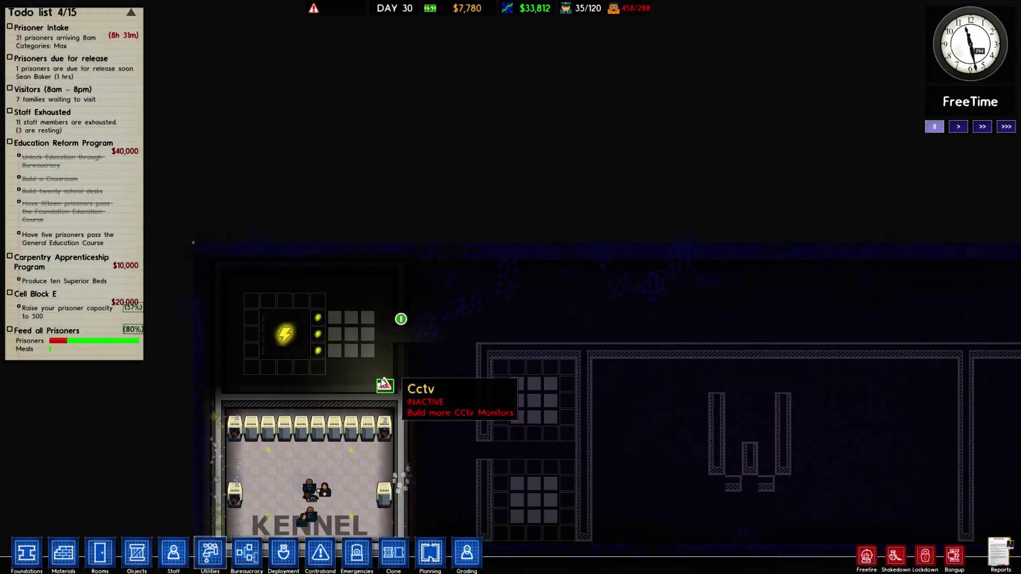
{"action": "scroll", "coordinate": [379, 375], "scroll_direction": "down", "scroll_amount": 2}
{"action": "scroll", "coordinate": [313, 485], "scroll_direction": "down", "scroll_amount": 2}
{"action": "scroll", "coordinate": [302, 499], "scroll_direction": "down", "scroll_amount": 1}
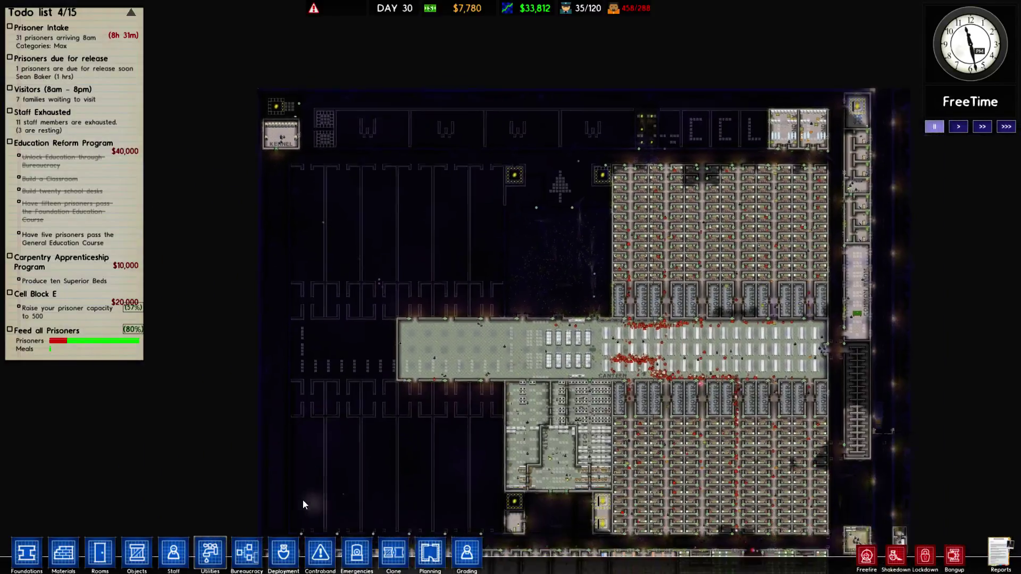
{"action": "scroll", "coordinate": [303, 504], "scroll_direction": "up", "scroll_amount": 1}
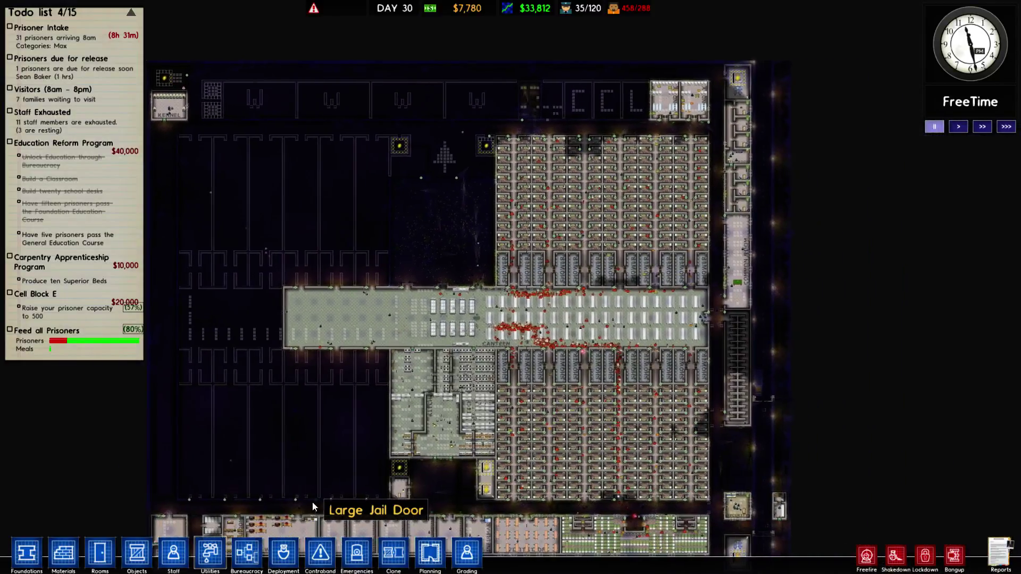
Show the utilities overlay and start linking cameras from the CCTV monitor
{"action": "key", "text": "d"}
{"action": "key", "text": "s"}
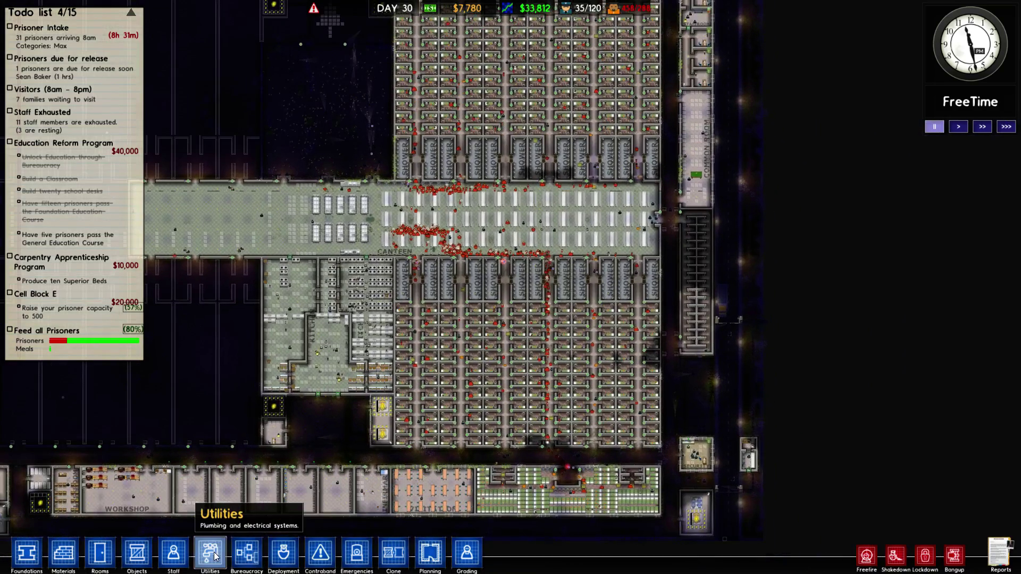
{"action": "left_click", "coordinate": [211, 555]}
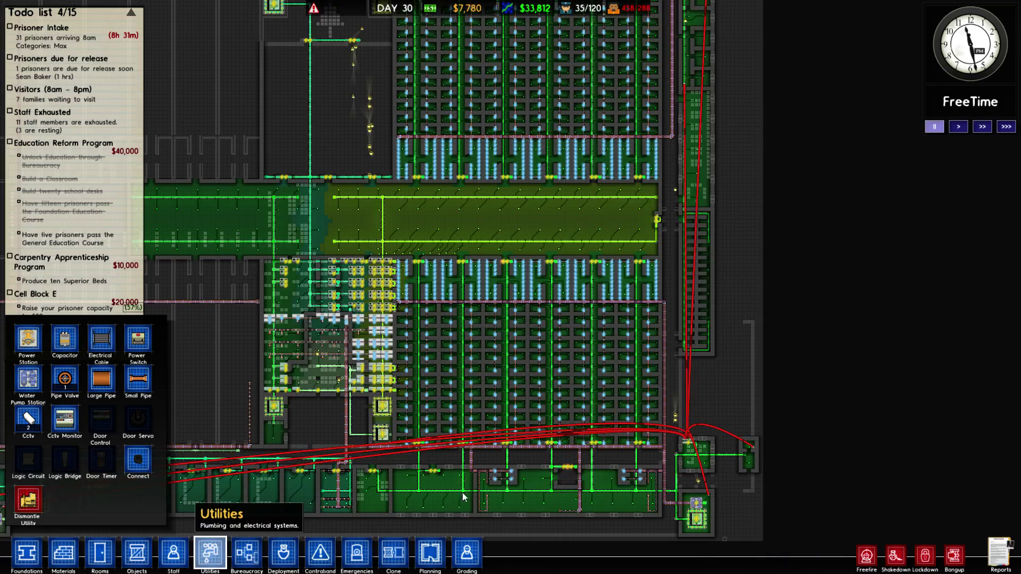
{"action": "scroll", "coordinate": [618, 514], "scroll_direction": "up", "scroll_amount": 1}
{"action": "scroll", "coordinate": [643, 455], "scroll_direction": "up", "scroll_amount": 1}
{"action": "scroll", "coordinate": [629, 422], "scroll_direction": "up", "scroll_amount": 2}
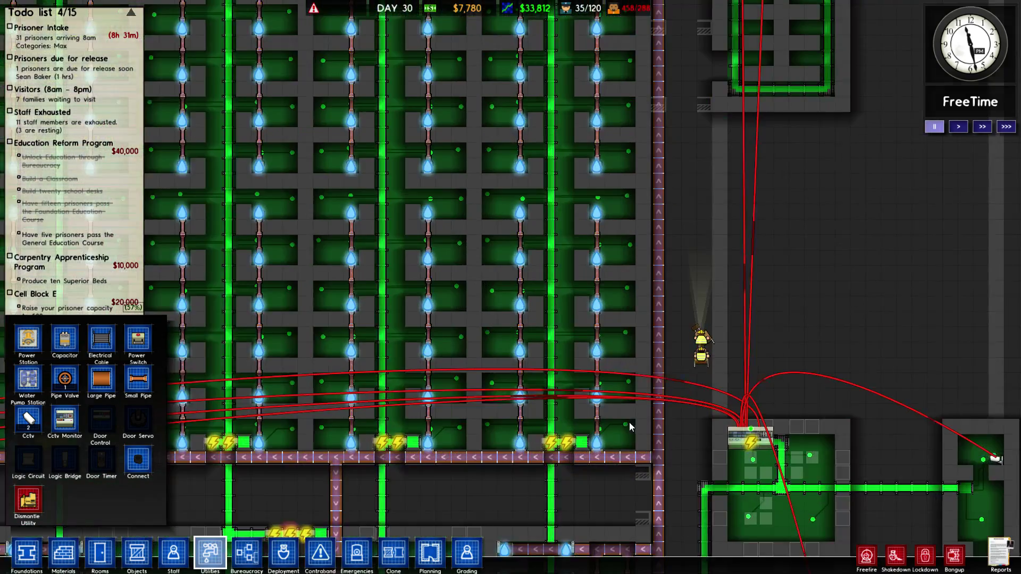
{"action": "scroll", "coordinate": [630, 439], "scroll_direction": "up", "scroll_amount": 2}
{"action": "scroll", "coordinate": [623, 444], "scroll_direction": "up", "scroll_amount": 1}
{"action": "scroll", "coordinate": [598, 453], "scroll_direction": "up", "scroll_amount": 1}
{"action": "scroll", "coordinate": [559, 453], "scroll_direction": "up", "scroll_amount": 1}
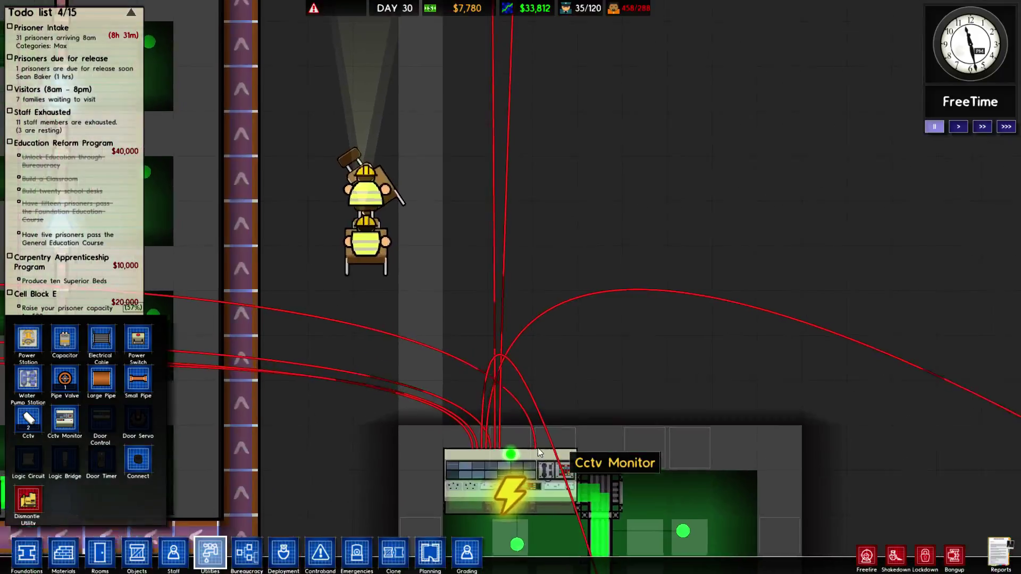
{"action": "scroll", "coordinate": [534, 455], "scroll_direction": "up", "scroll_amount": 1}
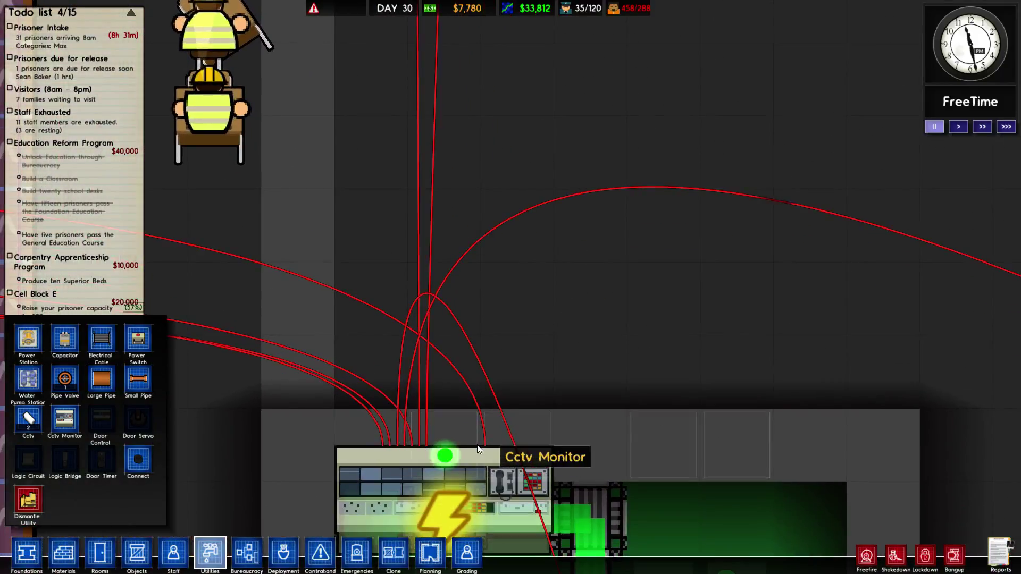
{"action": "scroll", "coordinate": [486, 446], "scroll_direction": "down", "scroll_amount": 1}
{"action": "scroll", "coordinate": [495, 443], "scroll_direction": "down", "scroll_amount": 1}
{"action": "scroll", "coordinate": [501, 412], "scroll_direction": "down", "scroll_amount": 1}
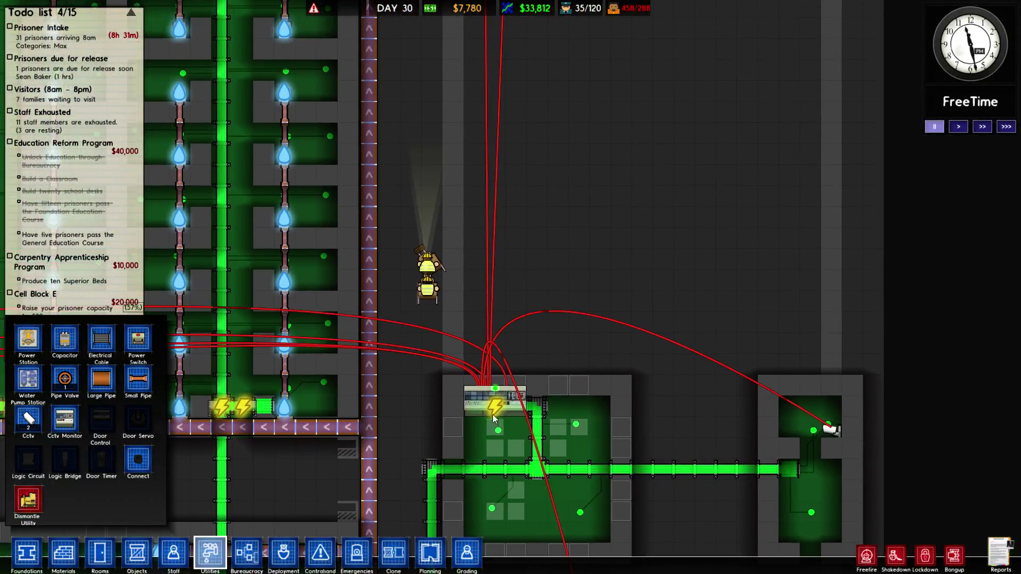
{"action": "left_click", "coordinate": [504, 411]}
{"action": "left_click", "coordinate": [917, 283]}
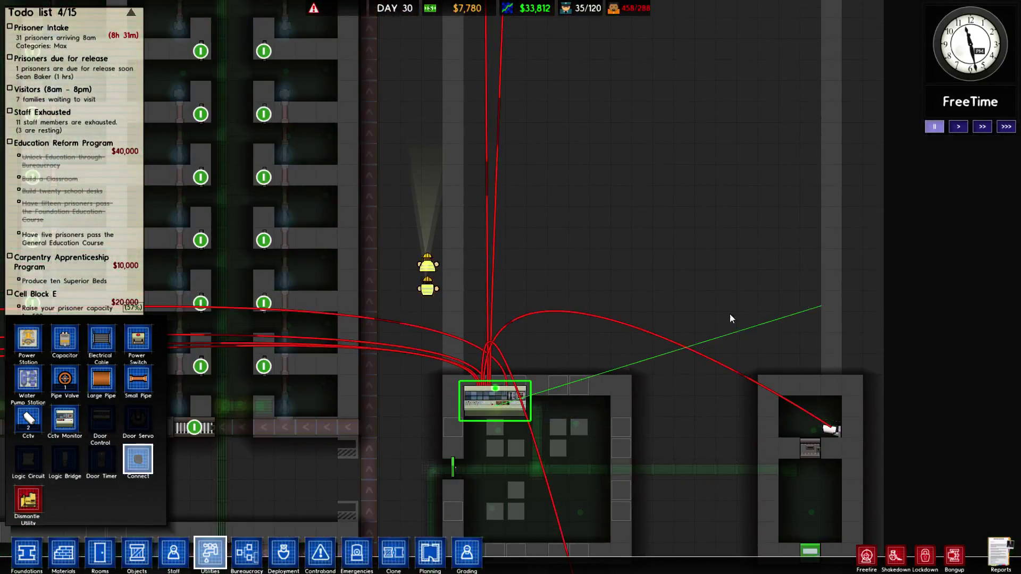
Sweep past the top-left power station and southern rooms for cameras, then close the wiring overlay
{"action": "key", "text": "w"}
{"action": "key", "text": "a"}
{"action": "key", "text": "w"}
{"action": "key", "text": "a"}
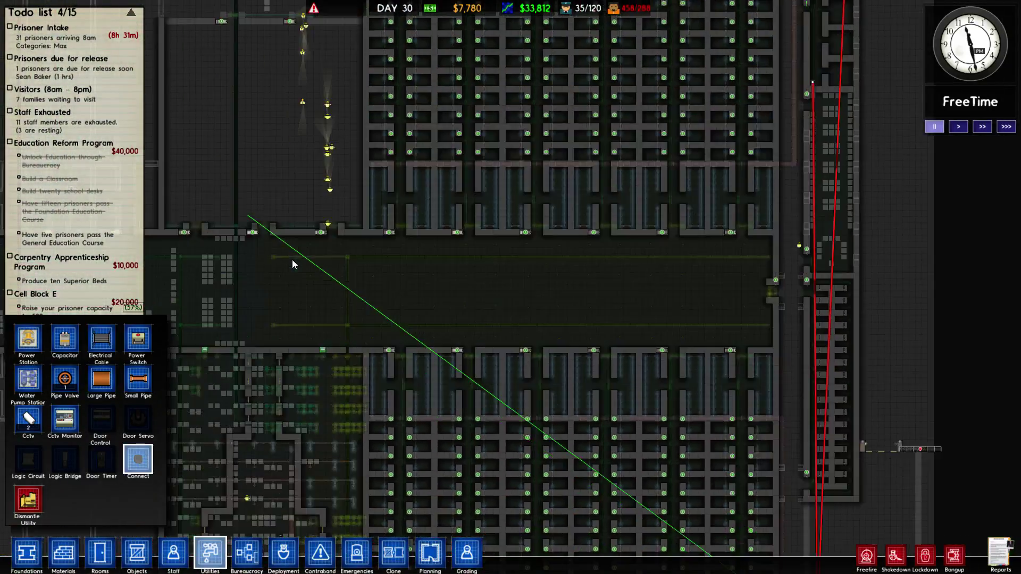
{"action": "key", "text": "a"}
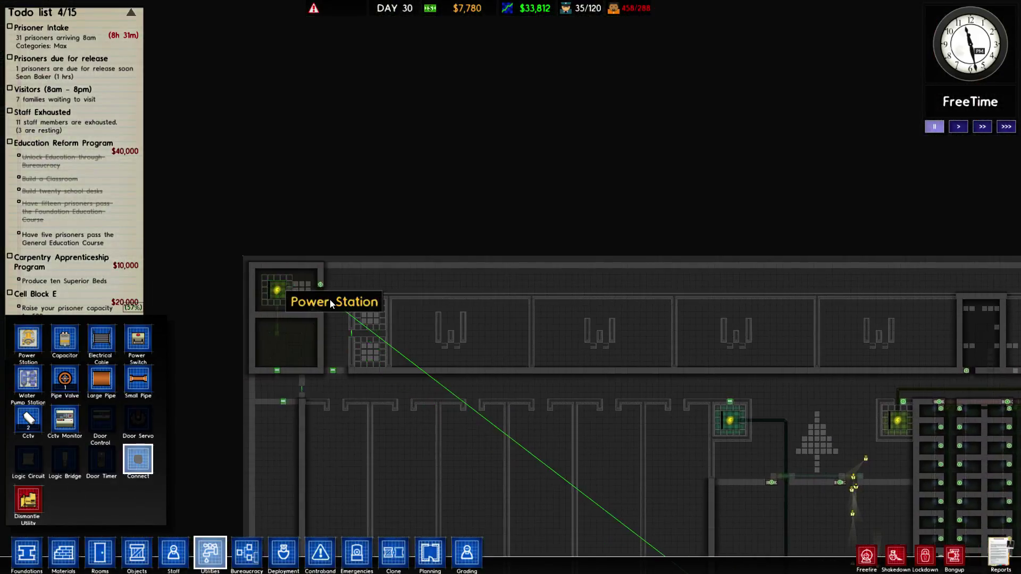
{"action": "key", "text": "s"}
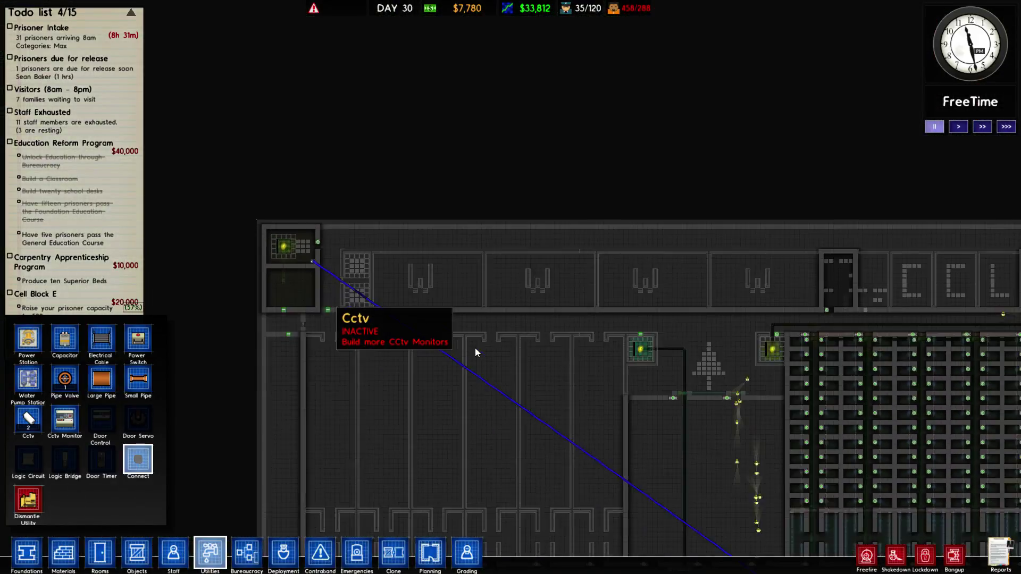
{"action": "scroll", "coordinate": [457, 381], "scroll_direction": "down", "scroll_amount": 5}
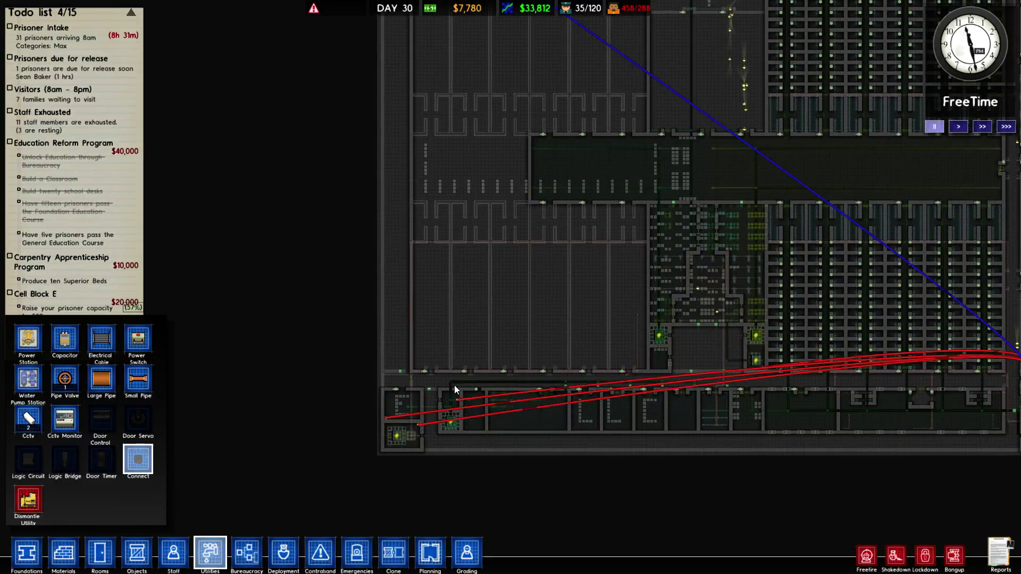
{"action": "scroll", "coordinate": [458, 384], "scroll_direction": "up", "scroll_amount": 3}
{"action": "scroll", "coordinate": [459, 385], "scroll_direction": "up", "scroll_amount": 2}
{"action": "key", "text": "s"}
{"action": "key", "text": "d"}
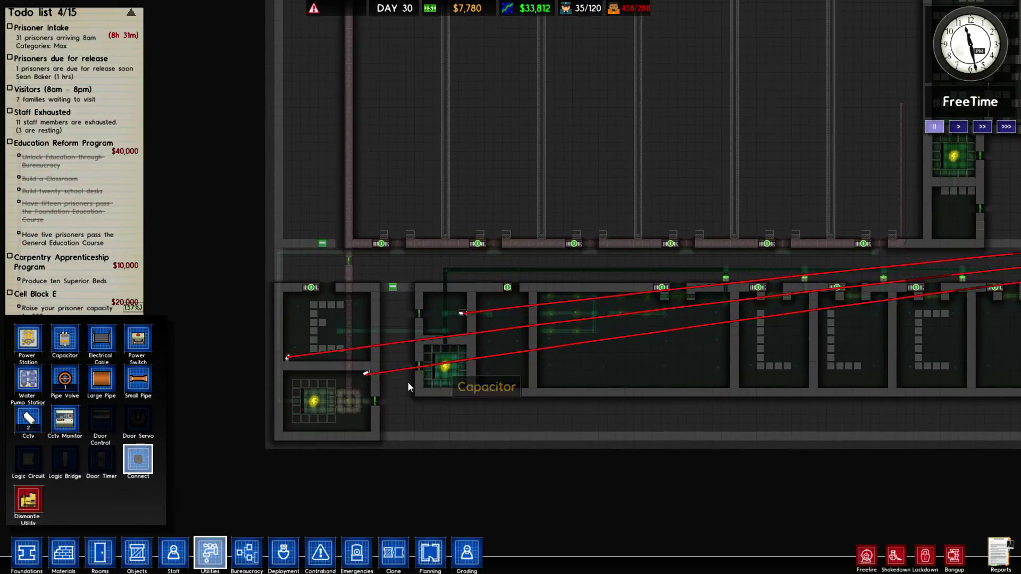
{"action": "scroll", "coordinate": [412, 383], "scroll_direction": "up", "scroll_amount": 3}
{"action": "scroll", "coordinate": [375, 380], "scroll_direction": "down", "scroll_amount": 2}
{"action": "scroll", "coordinate": [351, 343], "scroll_direction": "down", "scroll_amount": 2}
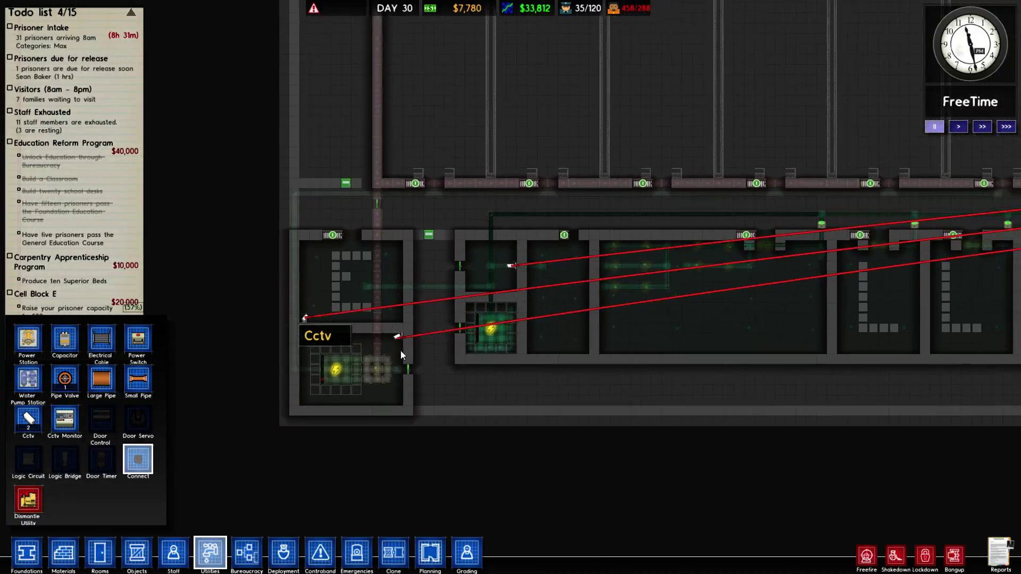
{"action": "scroll", "coordinate": [446, 363], "scroll_direction": "down", "scroll_amount": 2}
{"action": "key", "text": "d"}
{"action": "key", "text": "d"}
{"action": "key", "text": "d"}
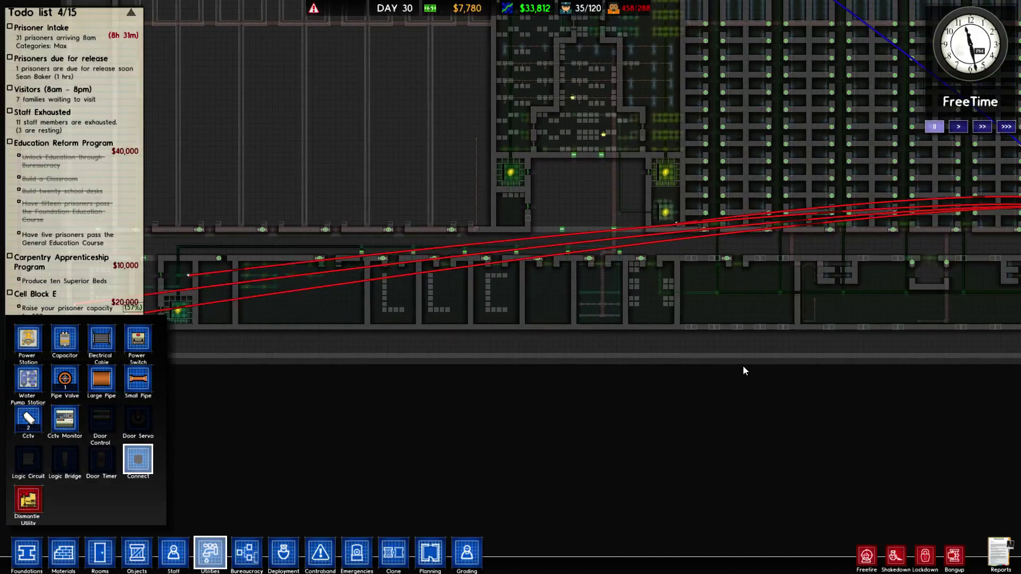
{"action": "key", "text": "w"}
{"action": "scroll", "coordinate": [750, 371], "scroll_direction": "up", "scroll_amount": 2}
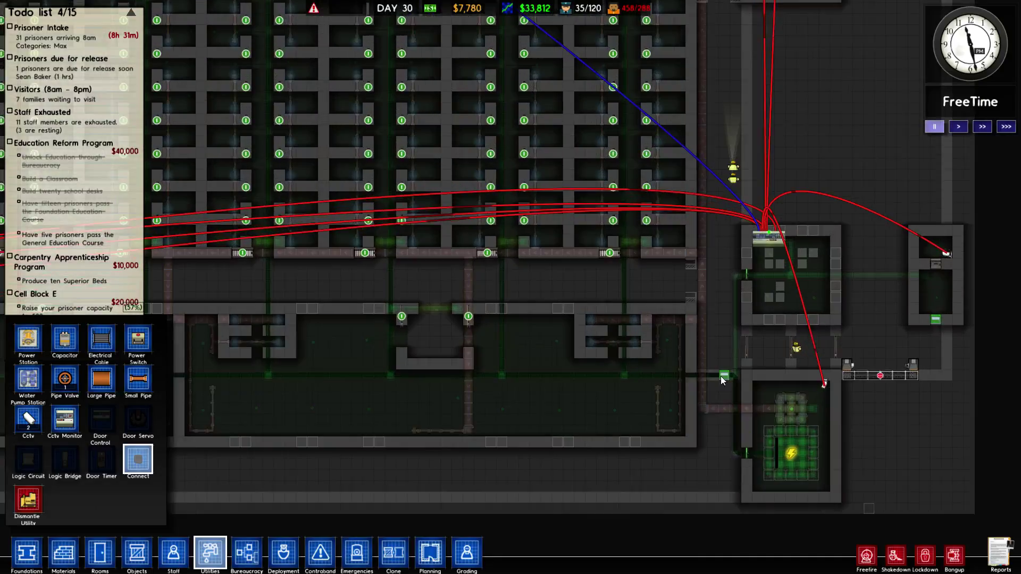
{"action": "scroll", "coordinate": [638, 363], "scroll_direction": "down", "scroll_amount": 2}
{"action": "key", "text": "a"}
{"action": "key", "text": "a"}
{"action": "key", "text": "a"}
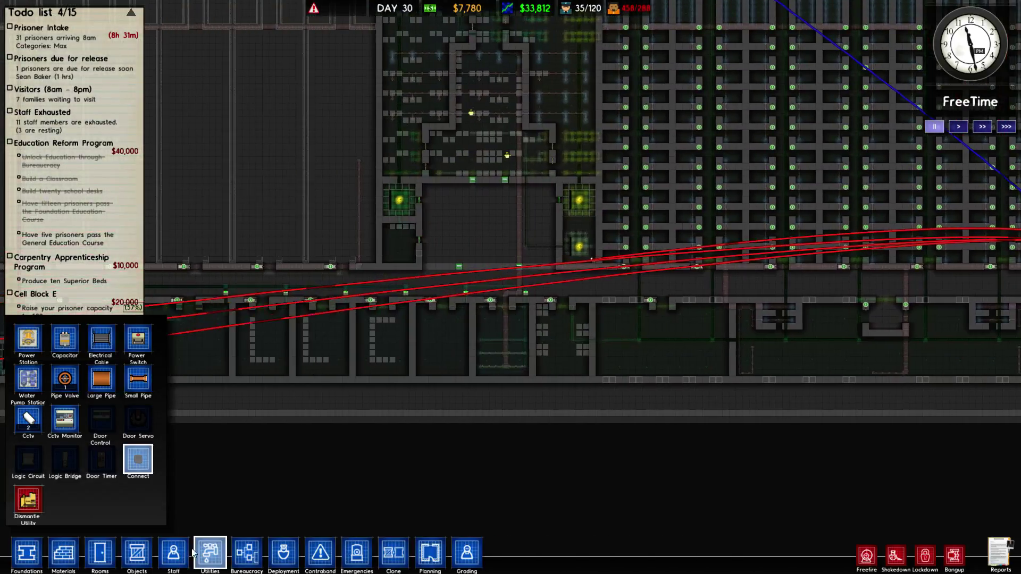
{"action": "scroll", "coordinate": [228, 413], "scroll_direction": "up", "scroll_amount": 2}
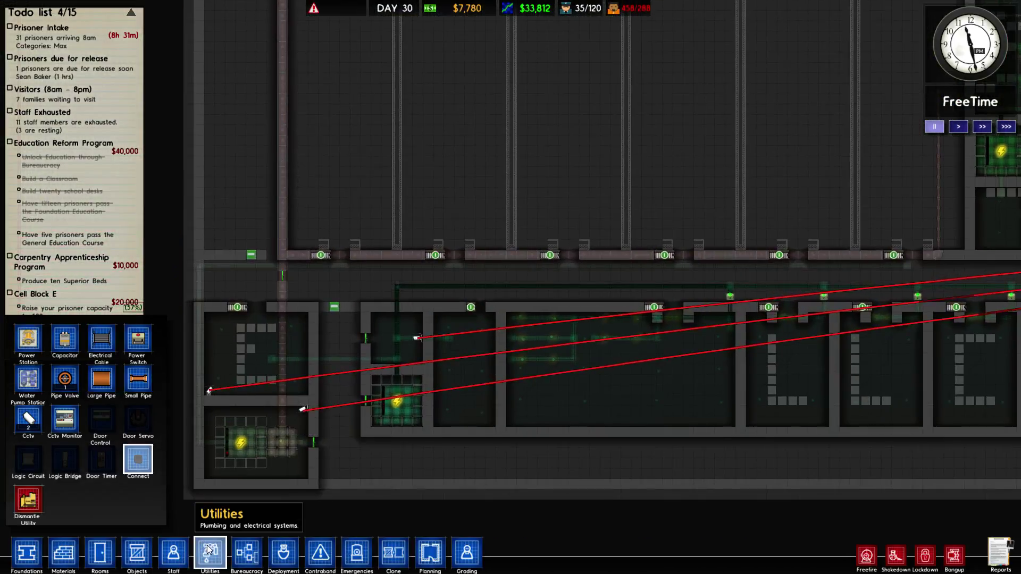
{"action": "left_click", "coordinate": [209, 552]}
{"action": "scroll", "coordinate": [240, 448], "scroll_direction": "up", "scroll_amount": 2}
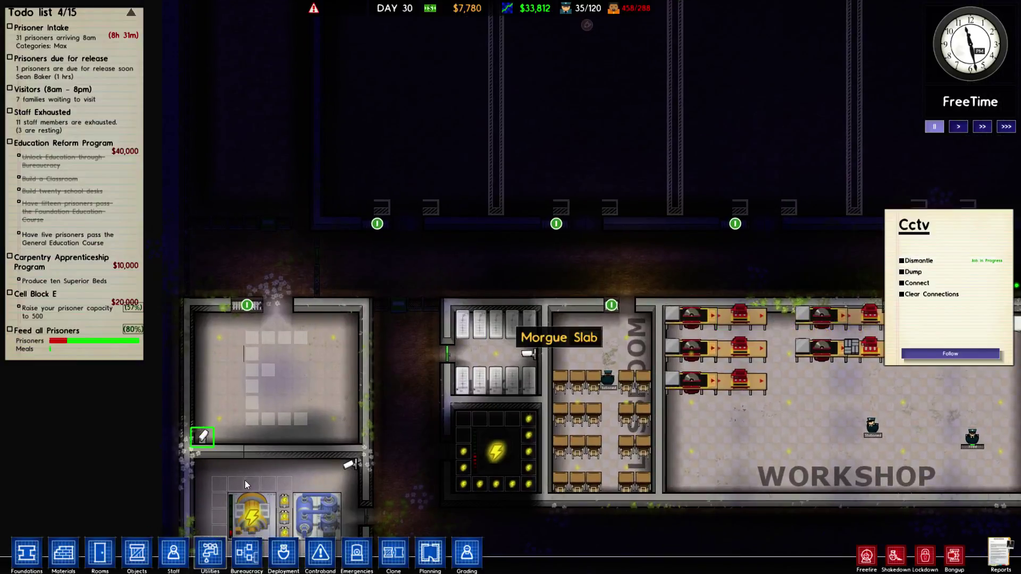
{"action": "left_click", "coordinate": [283, 552]}
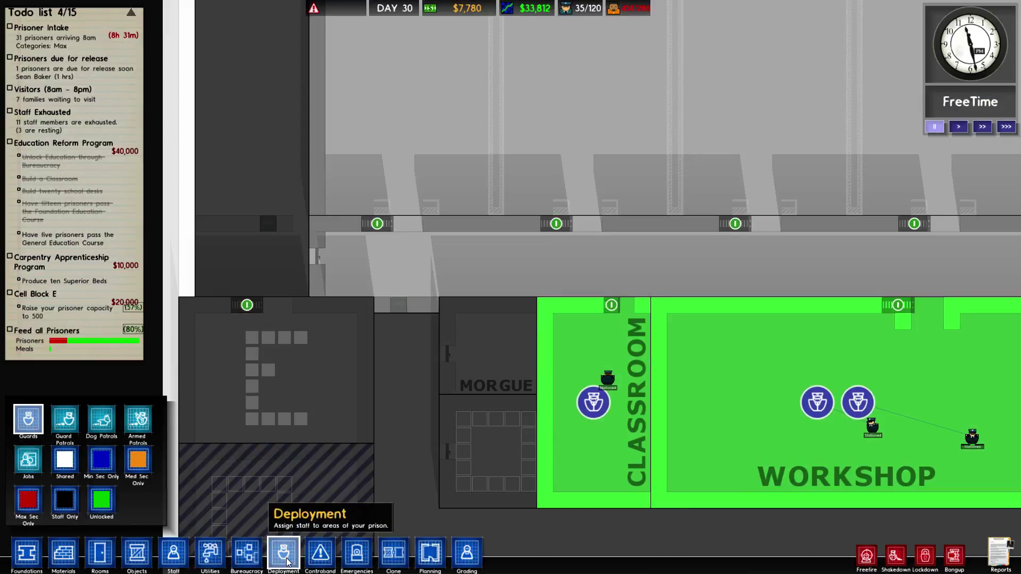
{"action": "scroll", "coordinate": [277, 447], "scroll_direction": "down", "scroll_amount": 1}
{"action": "right_click", "coordinate": [386, 443]}
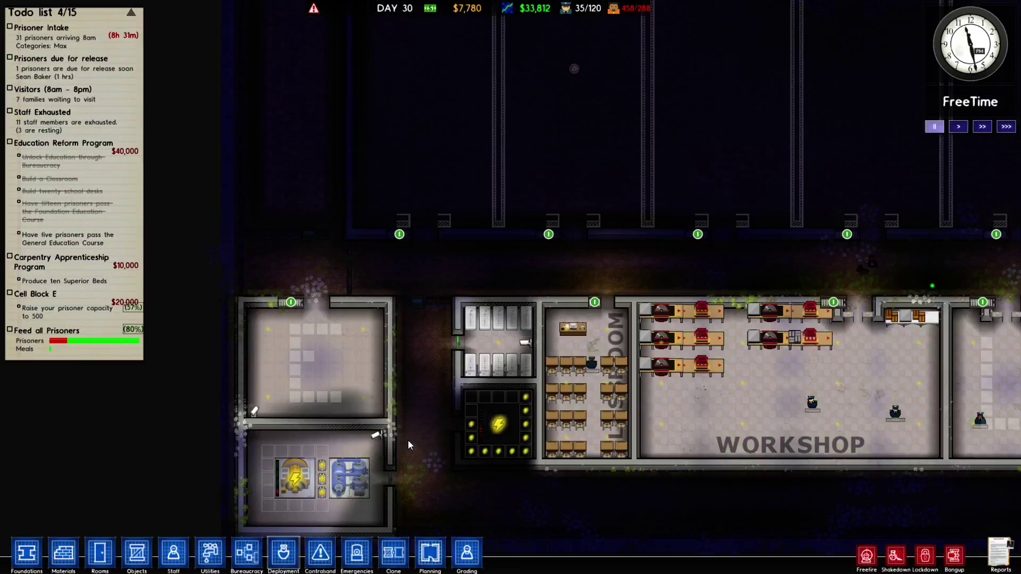
{"action": "scroll", "coordinate": [439, 459], "scroll_direction": "down", "scroll_amount": 1}
{"action": "scroll", "coordinate": [470, 445], "scroll_direction": "down", "scroll_amount": 1}
{"action": "key", "text": "w"}
{"action": "key", "text": "d"}
{"action": "key", "text": "a"}
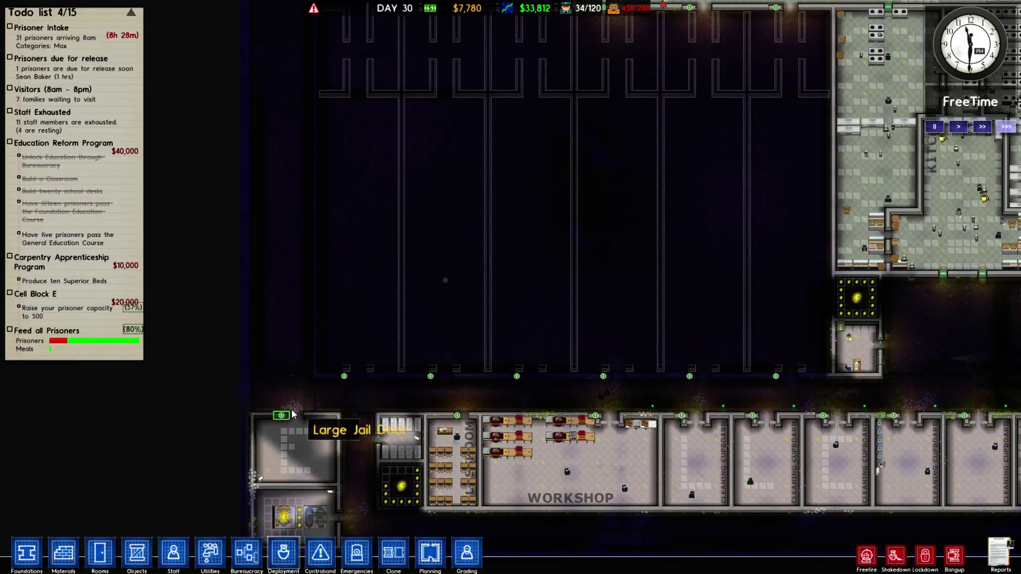
{"action": "key", "text": "w"}
{"action": "key", "text": "d"}
{"action": "key", "text": "w"}
{"action": "key", "text": "a"}
{"action": "key", "text": "d"}
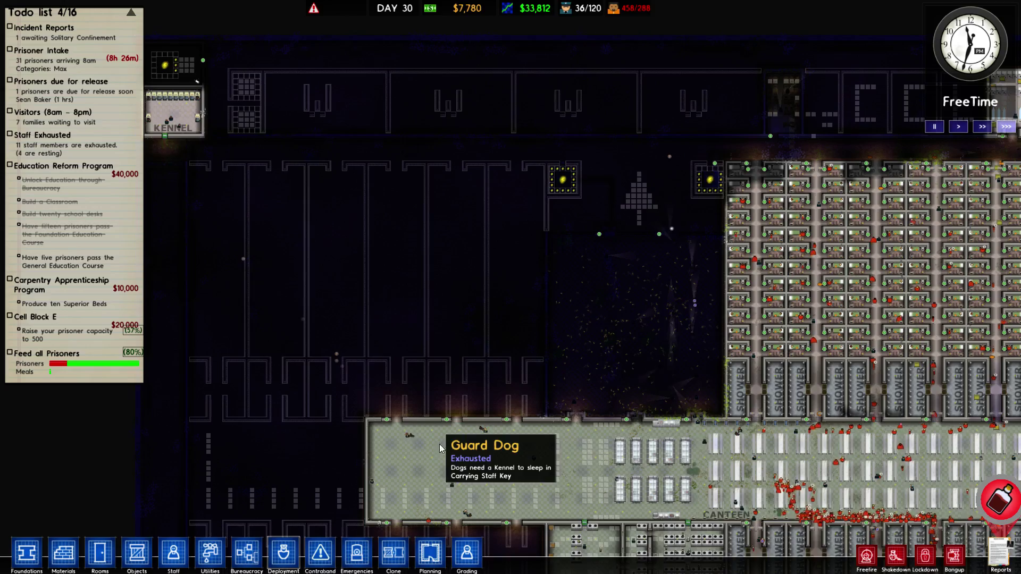
{"action": "key", "text": "s"}
{"action": "key", "text": "w"}
{"action": "key", "text": "d"}
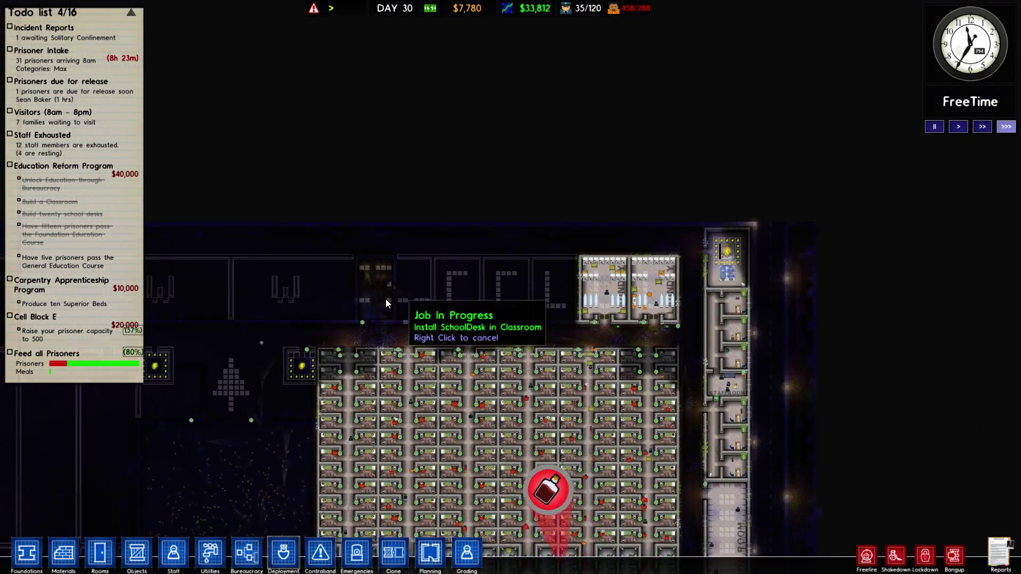
{"action": "scroll", "coordinate": [385, 299], "scroll_direction": "up", "scroll_amount": 2}
{"action": "scroll", "coordinate": [380, 301], "scroll_direction": "up", "scroll_amount": 2}
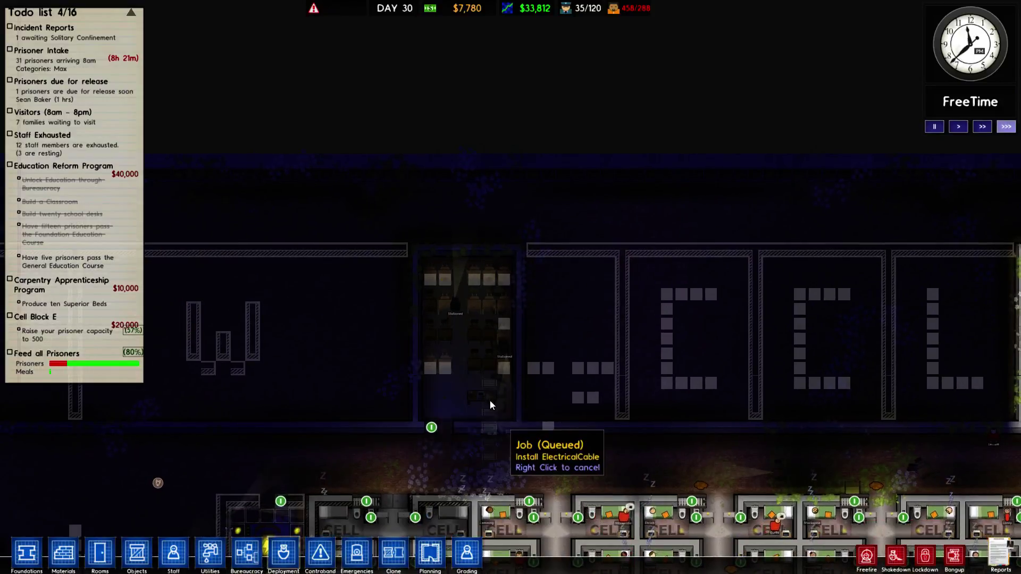
{"action": "scroll", "coordinate": [433, 433], "scroll_direction": "down", "scroll_amount": 3}
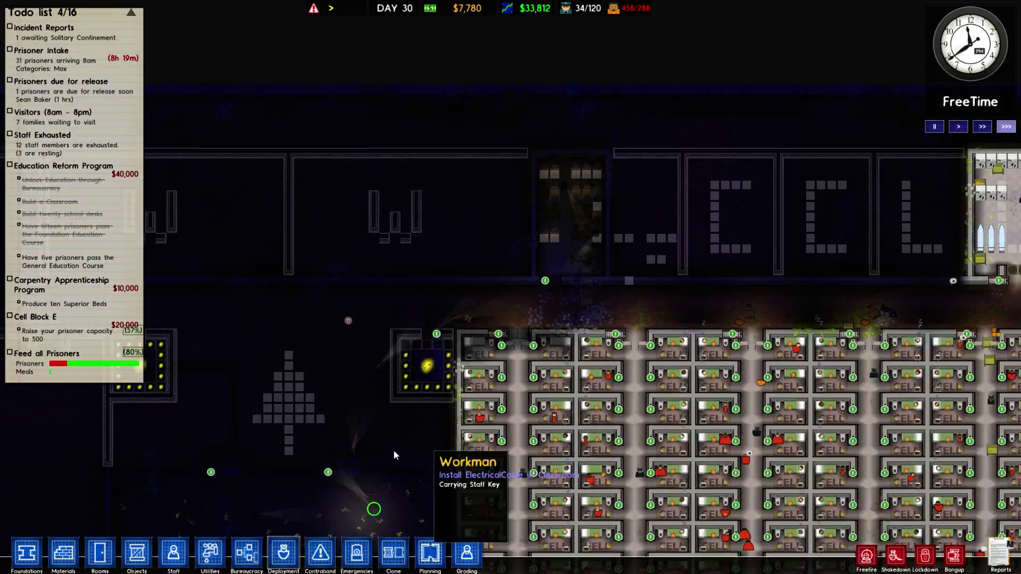
{"action": "scroll", "coordinate": [383, 479], "scroll_direction": "up", "scroll_amount": 3}
Lay a 16m Small Pipe run upward from the existing water line, leaving $7,748
{"action": "left_click", "coordinate": [210, 553]}
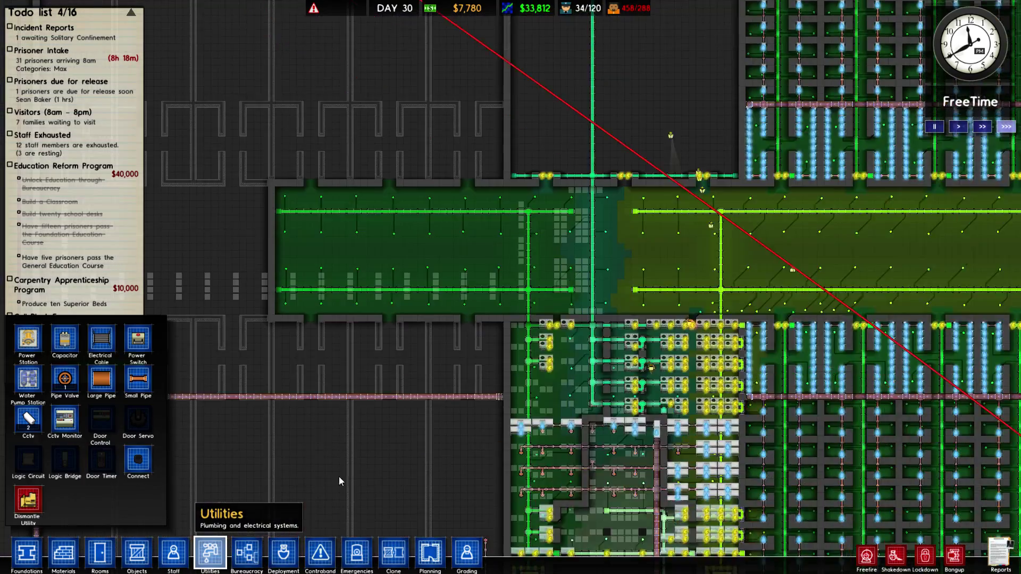
{"action": "key", "text": "s"}
{"action": "key", "text": "a"}
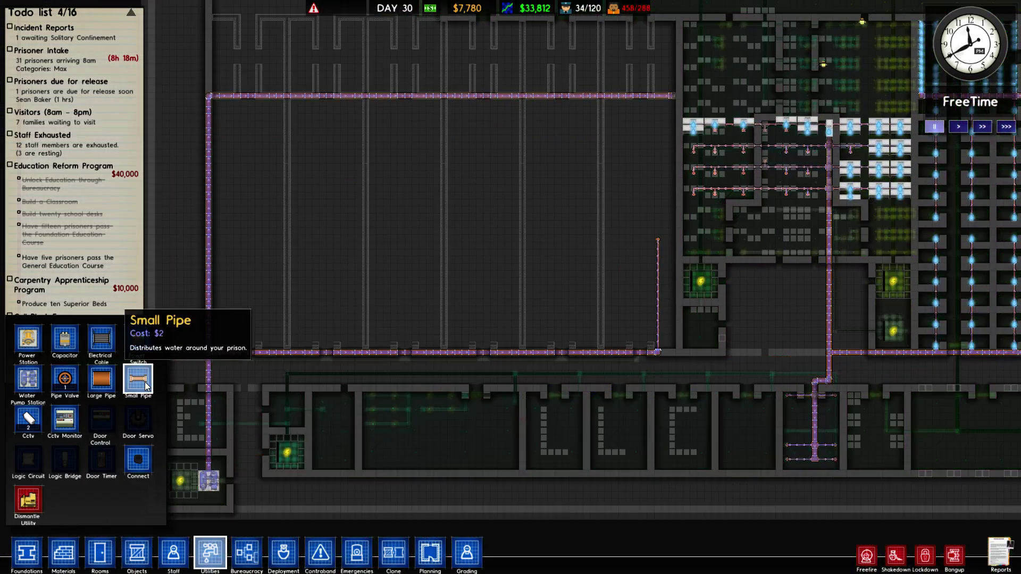
{"action": "left_click", "coordinate": [146, 386]}
{"action": "scroll", "coordinate": [506, 399], "scroll_direction": "up", "scroll_amount": 2}
{"action": "scroll", "coordinate": [511, 406], "scroll_direction": "up", "scroll_amount": 2}
{"action": "scroll", "coordinate": [510, 432], "scroll_direction": "up", "scroll_amount": 2}
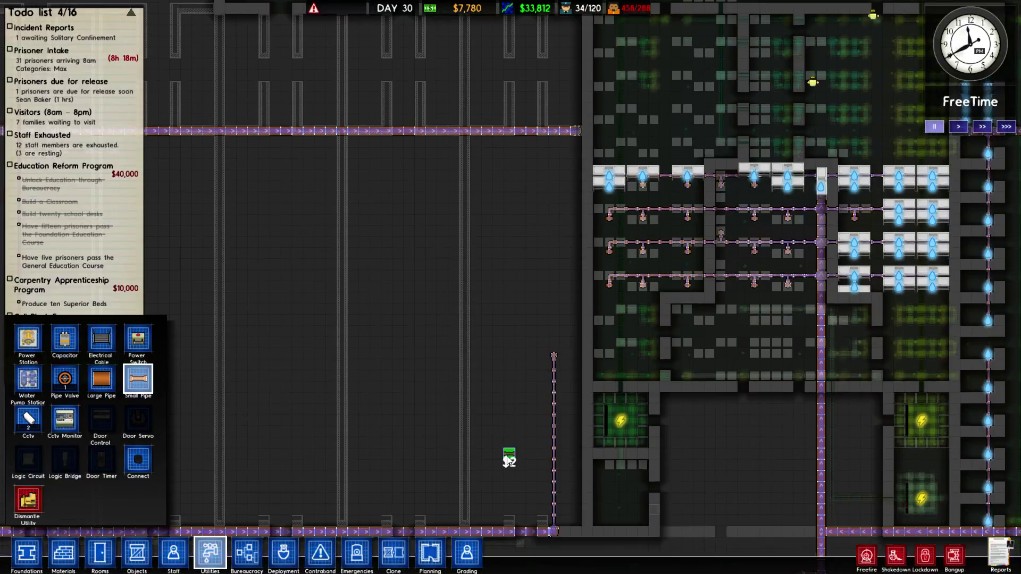
{"action": "key", "text": "s"}
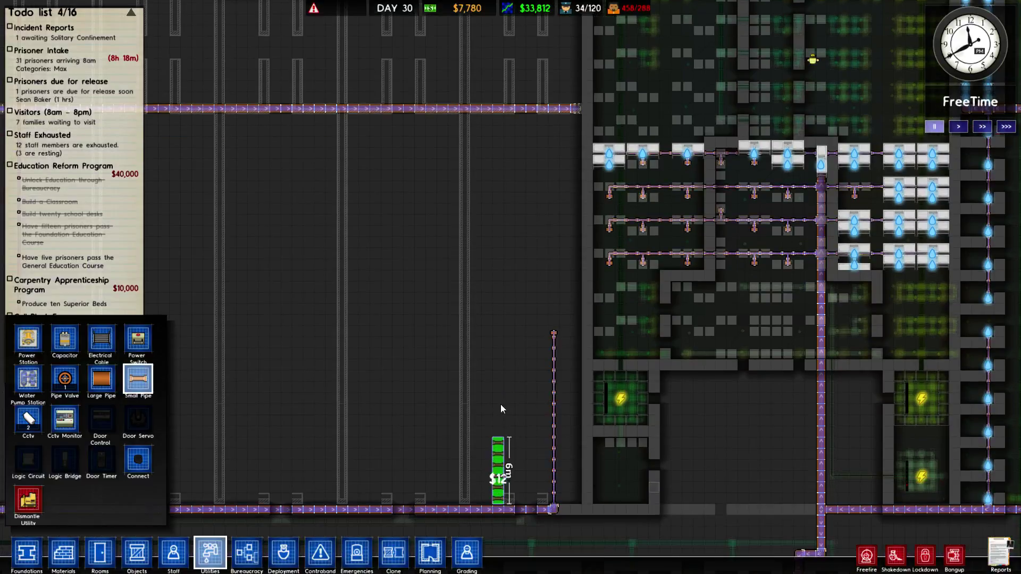
{"action": "left_click_drag", "start_coordinate": [507, 339], "coordinate": [503, 336]}
{"action": "key", "text": "d"}
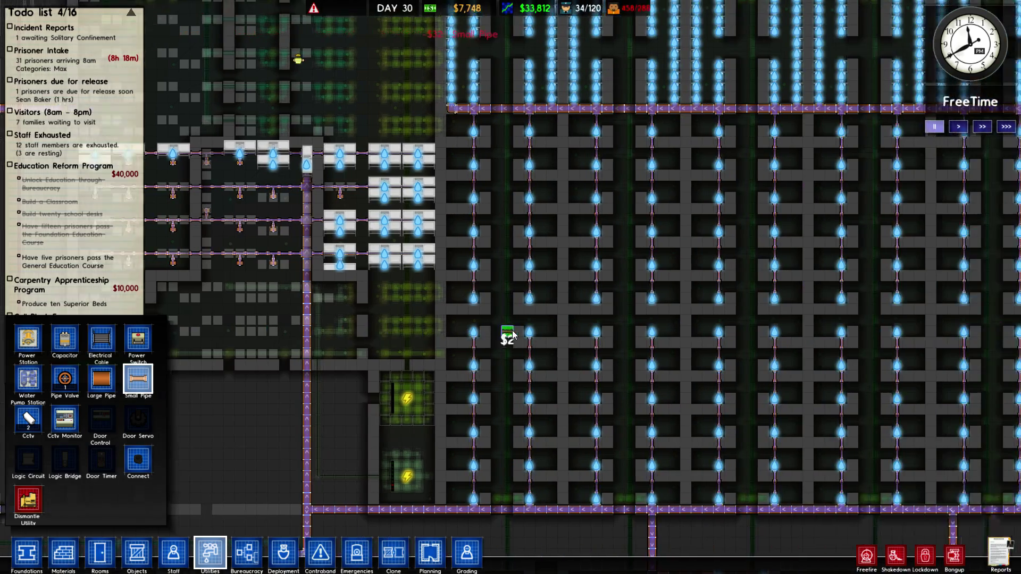
Stop placing pipes and move up over the classroom's desks and stationed guards
{"action": "right_click", "coordinate": [512, 337]}
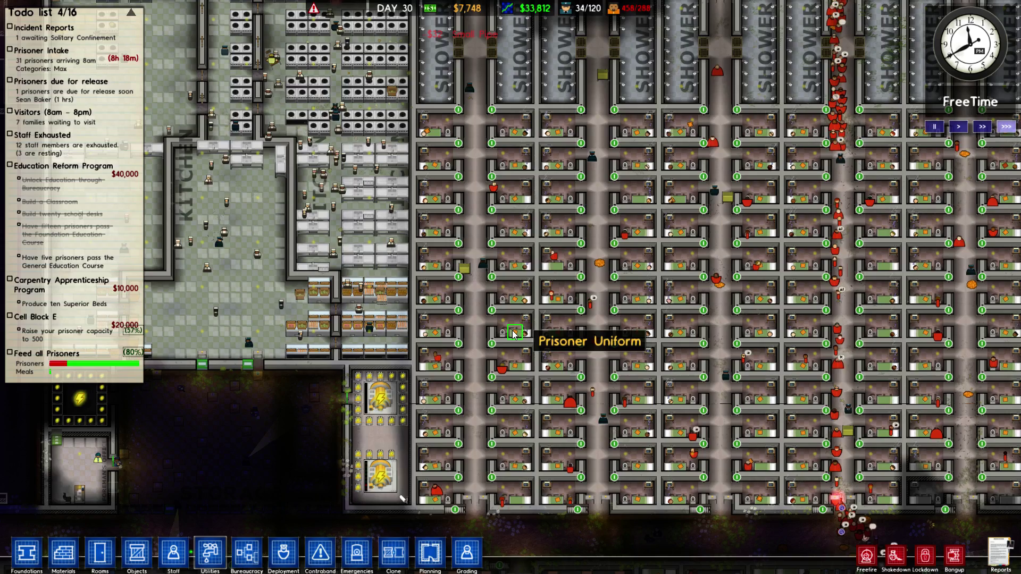
{"action": "key", "text": "w"}
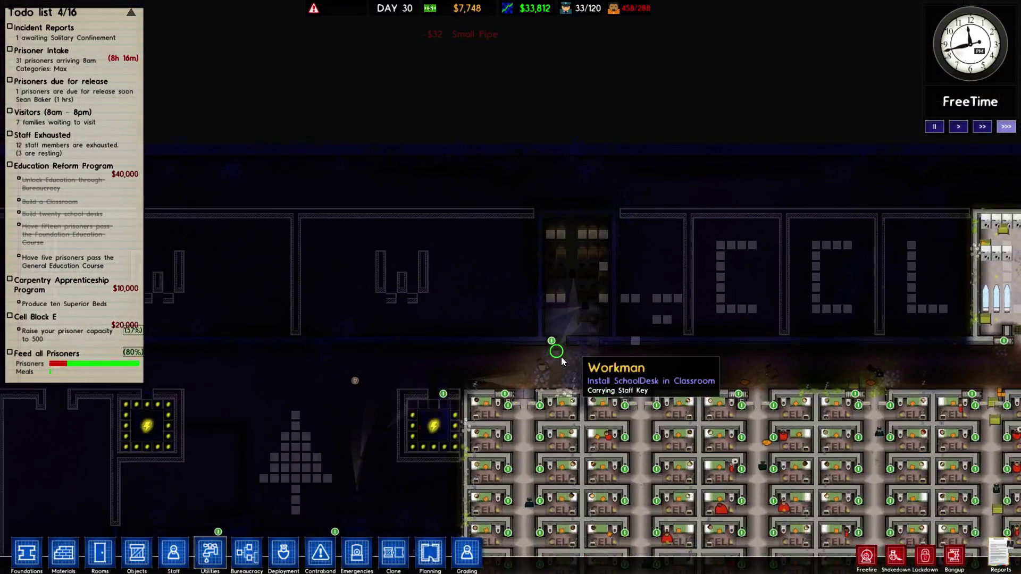
{"action": "scroll", "coordinate": [566, 390], "scroll_direction": "up", "scroll_amount": 4}
{"action": "key", "text": "d"}
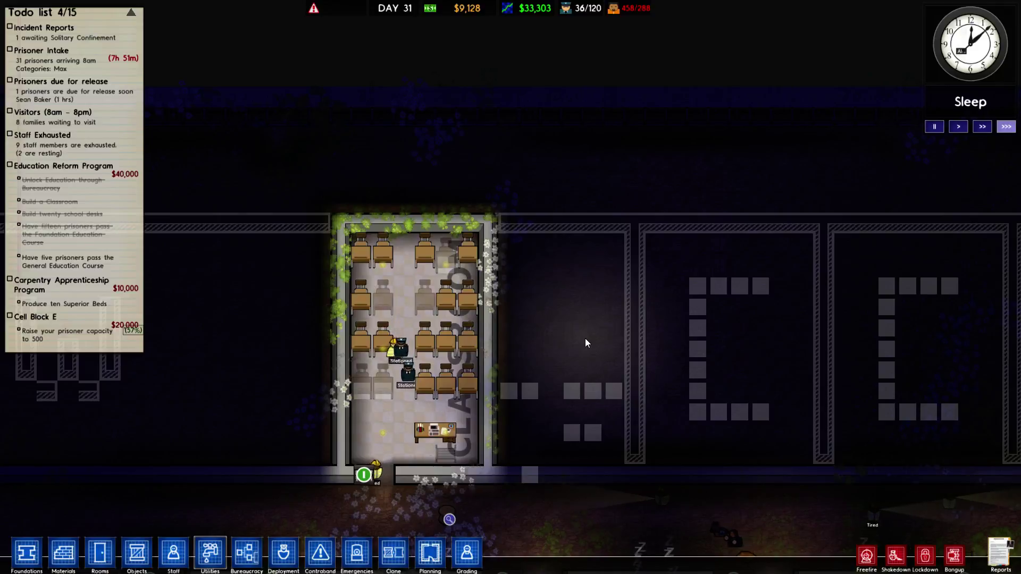
{"action": "scroll", "coordinate": [585, 338], "scroll_direction": "down", "scroll_amount": 3}
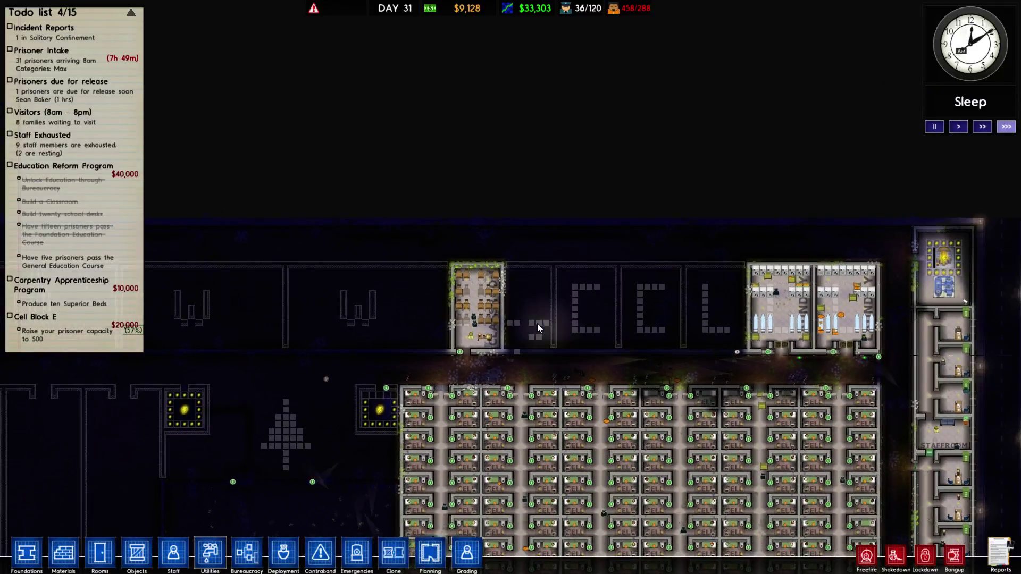
{"action": "scroll", "coordinate": [519, 314], "scroll_direction": "up", "scroll_amount": 3}
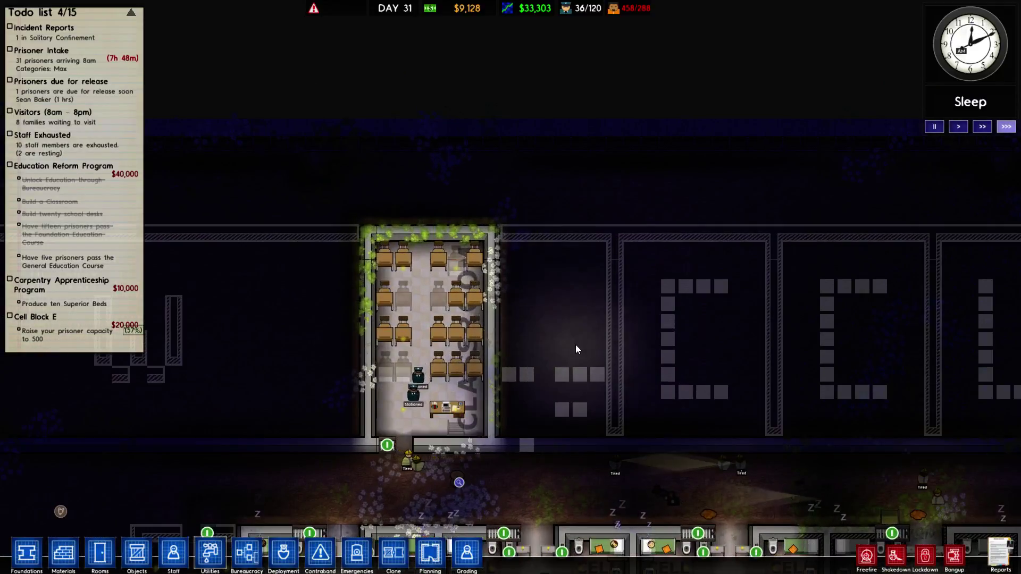
{"action": "scroll", "coordinate": [570, 324], "scroll_direction": "up", "scroll_amount": 2}
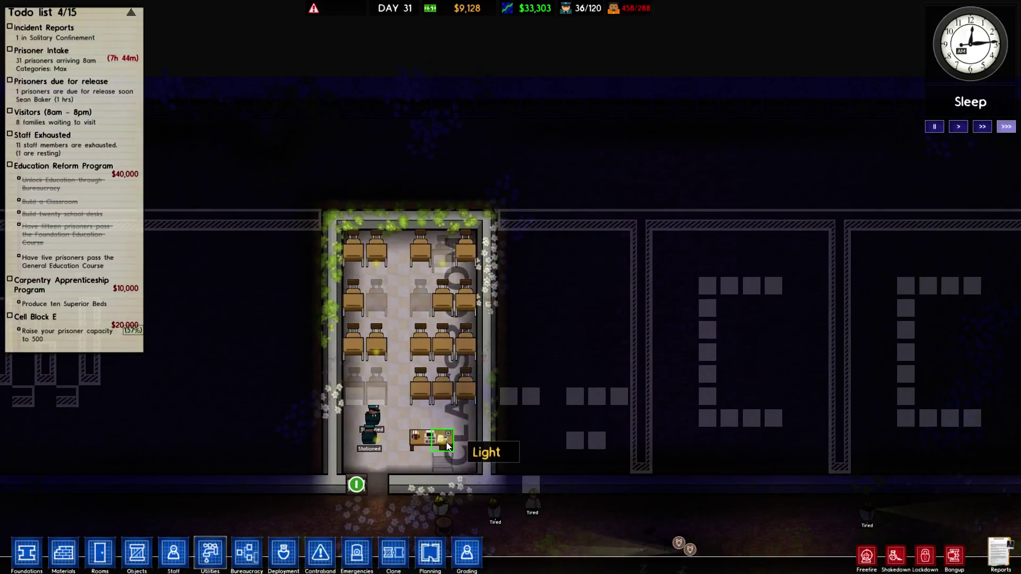
Inspect the classroom's electrical wiring in the utilities view, then return to the normal view
{"action": "left_click", "coordinate": [212, 555]}
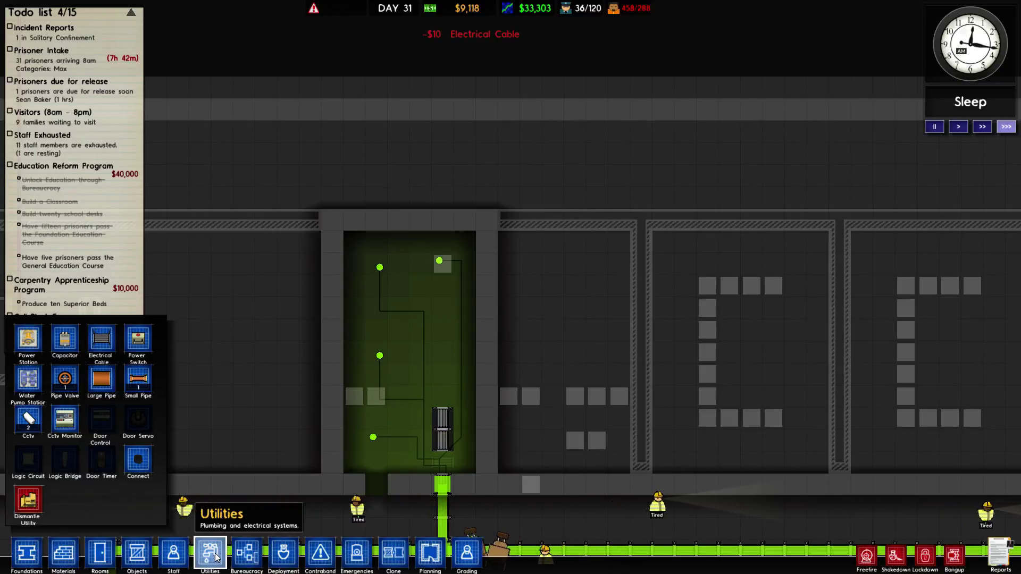
{"action": "left_click", "coordinate": [215, 556]}
{"action": "left_click", "coordinate": [216, 557]}
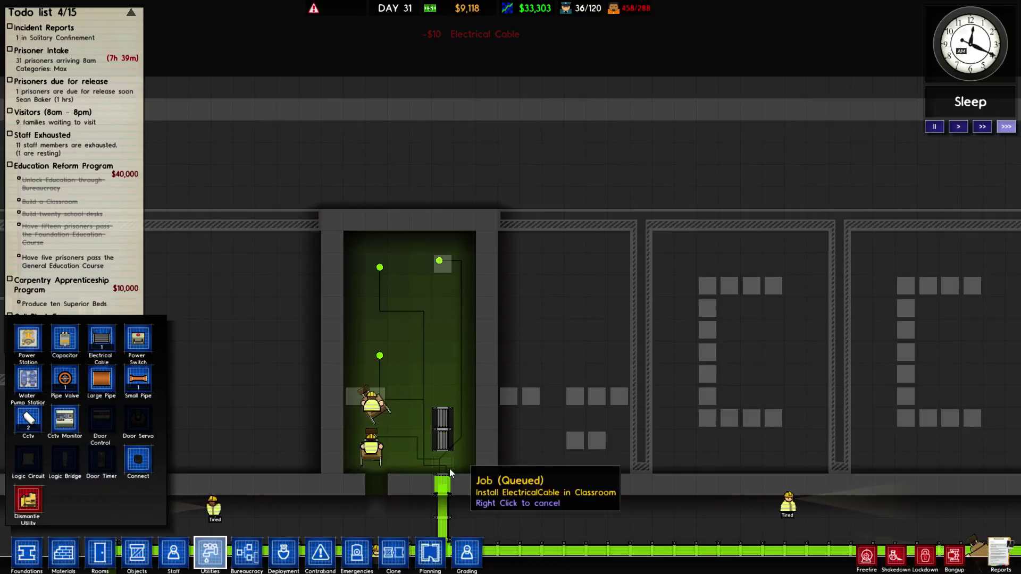
{"action": "left_click", "coordinate": [209, 555]}
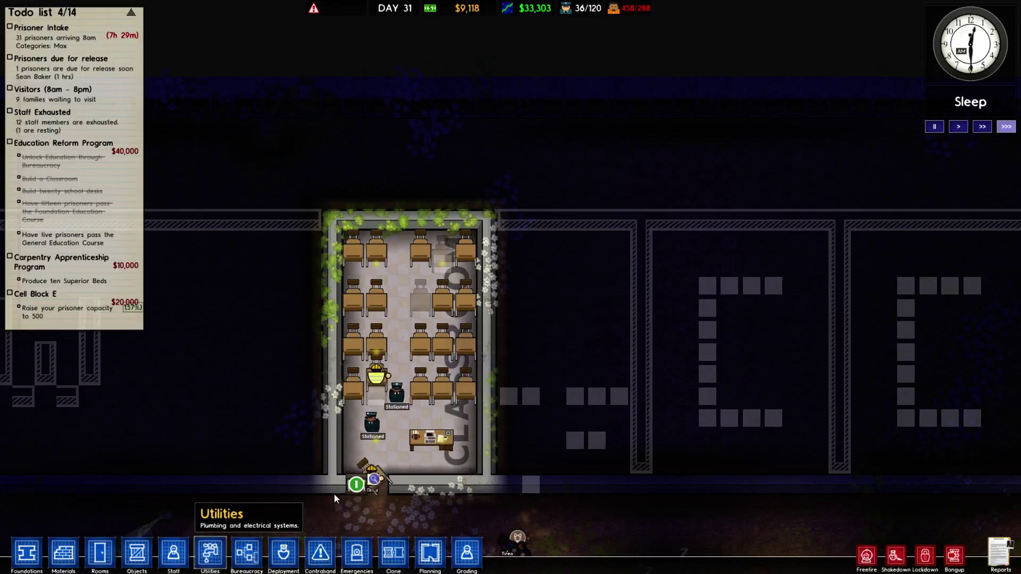
{"action": "scroll", "coordinate": [362, 500], "scroll_direction": "down", "scroll_amount": 3}
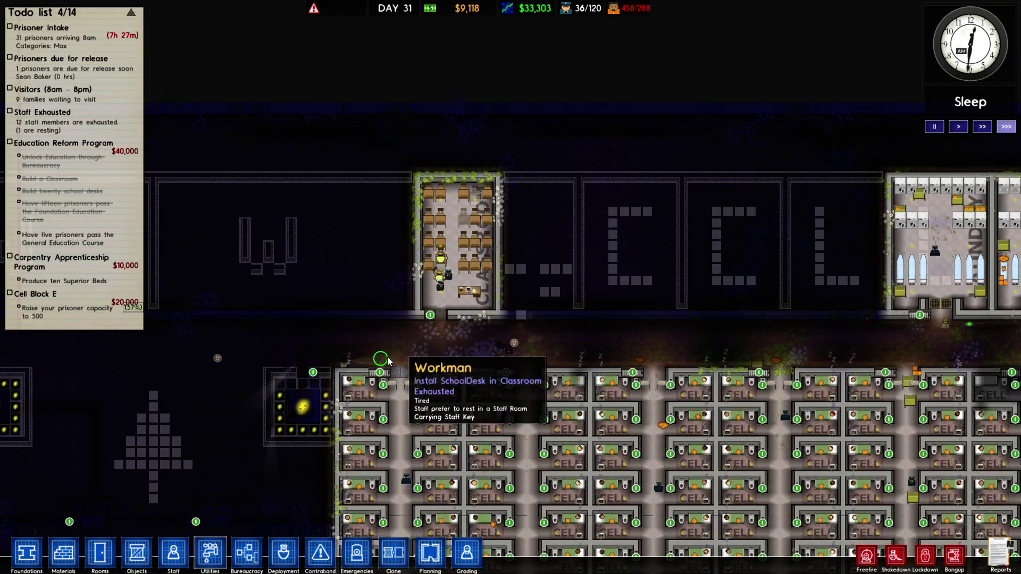
{"action": "scroll", "coordinate": [445, 357], "scroll_direction": "down", "scroll_amount": 5}
{"action": "key", "text": "s"}
{"action": "key", "text": "s"}
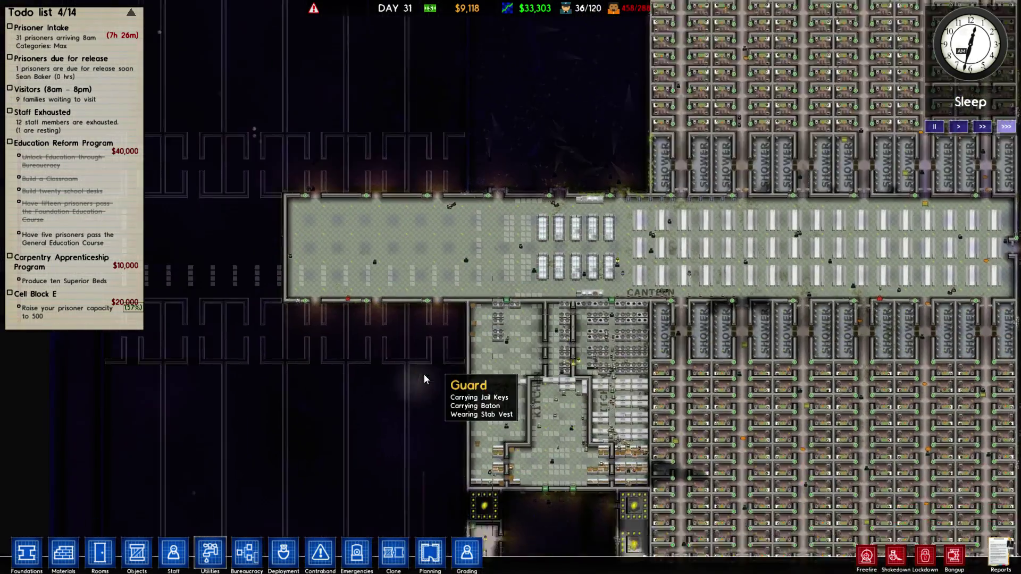
{"action": "scroll", "coordinate": [392, 347], "scroll_direction": "up", "scroll_amount": 2}
{"action": "scroll", "coordinate": [391, 347], "scroll_direction": "up", "scroll_amount": 1}
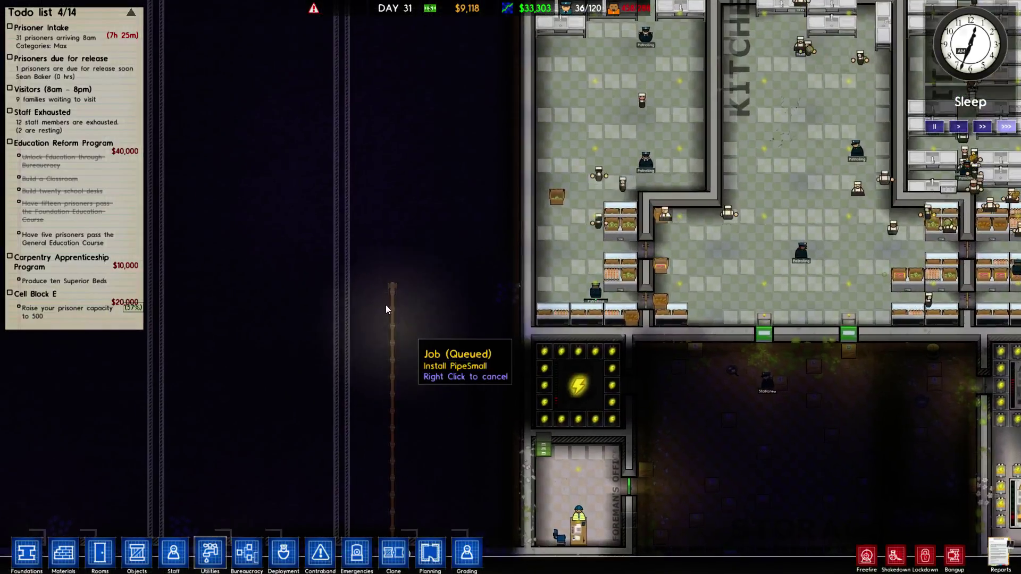
{"action": "key", "text": "s"}
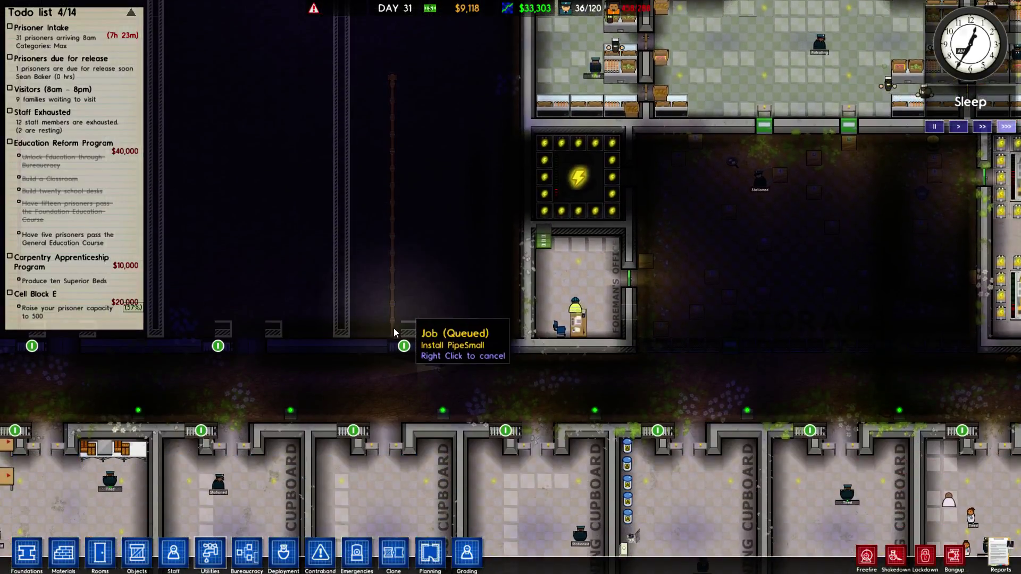
{"action": "key", "text": "w"}
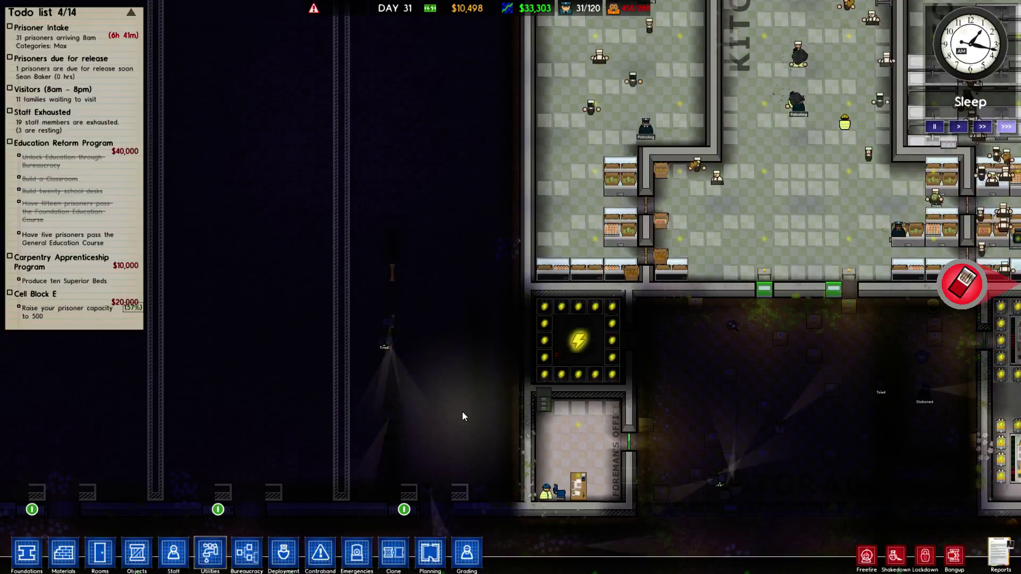
{"action": "key", "text": "a"}
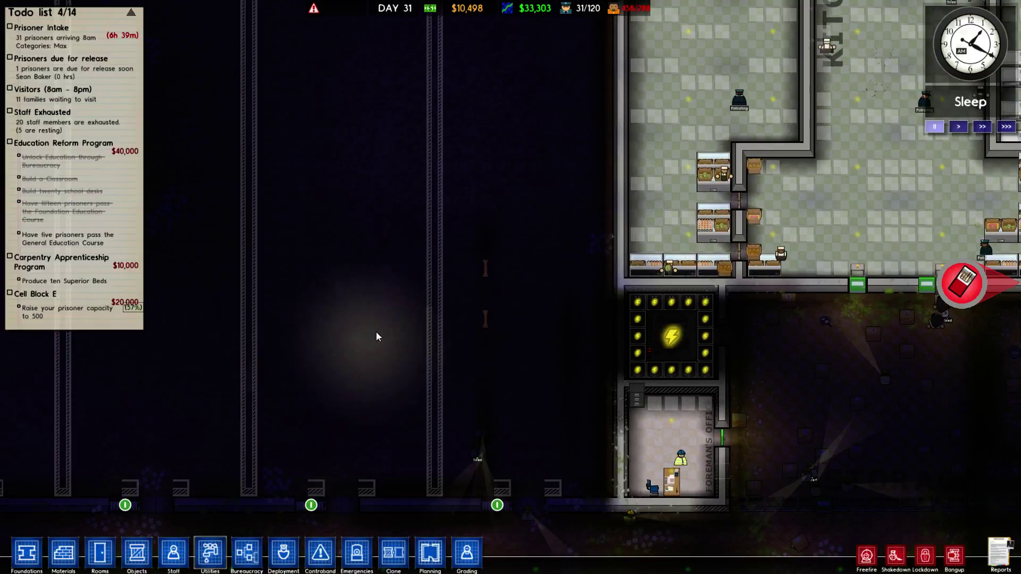
{"action": "key", "text": "a"}
{"action": "key", "text": "s"}
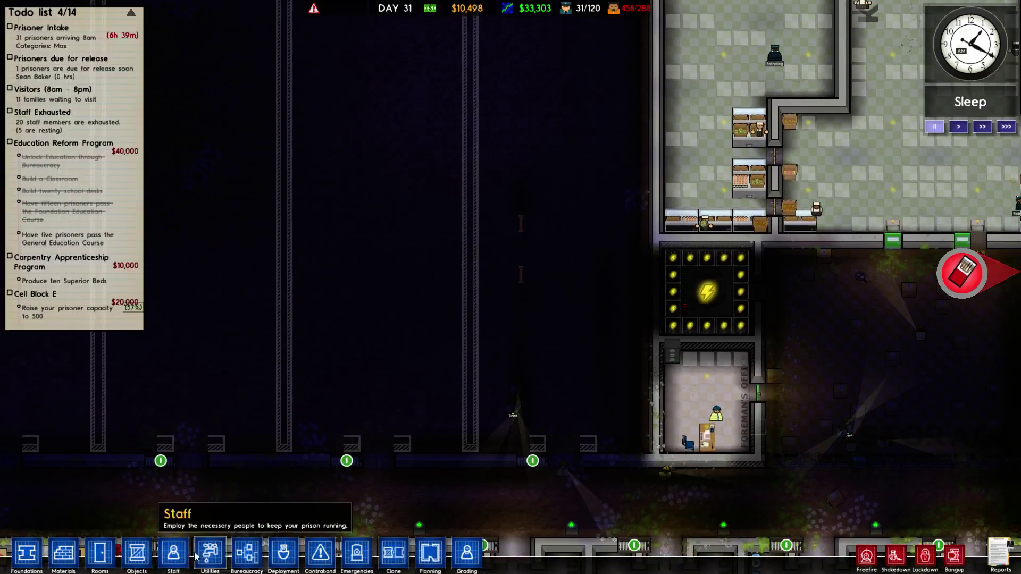
Lay two parallel vertical Small Pipe runs across the empty quadrant
{"action": "left_click", "coordinate": [209, 556]}
{"action": "left_click", "coordinate": [137, 380]}
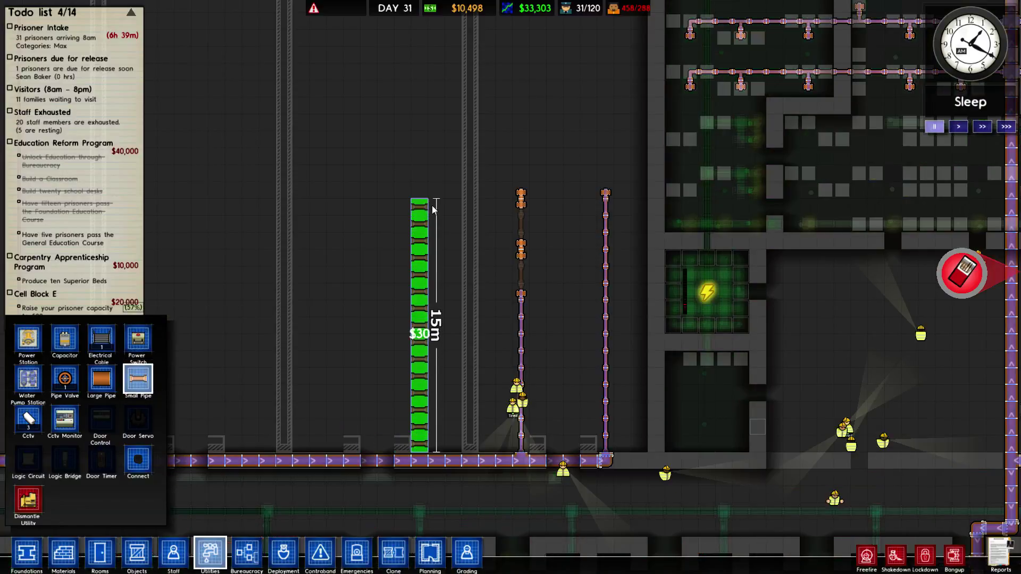
{"action": "left_click_drag", "start_coordinate": [430, 193], "coordinate": [429, 194]}
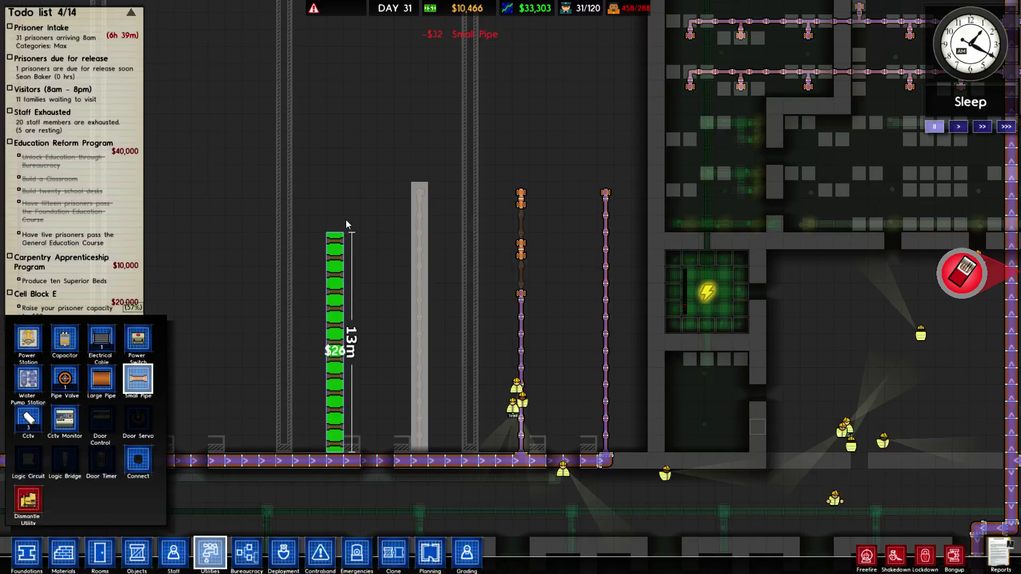
{"action": "left_click_drag", "start_coordinate": [347, 217], "coordinate": [347, 194]}
{"action": "key", "text": "Escape"}
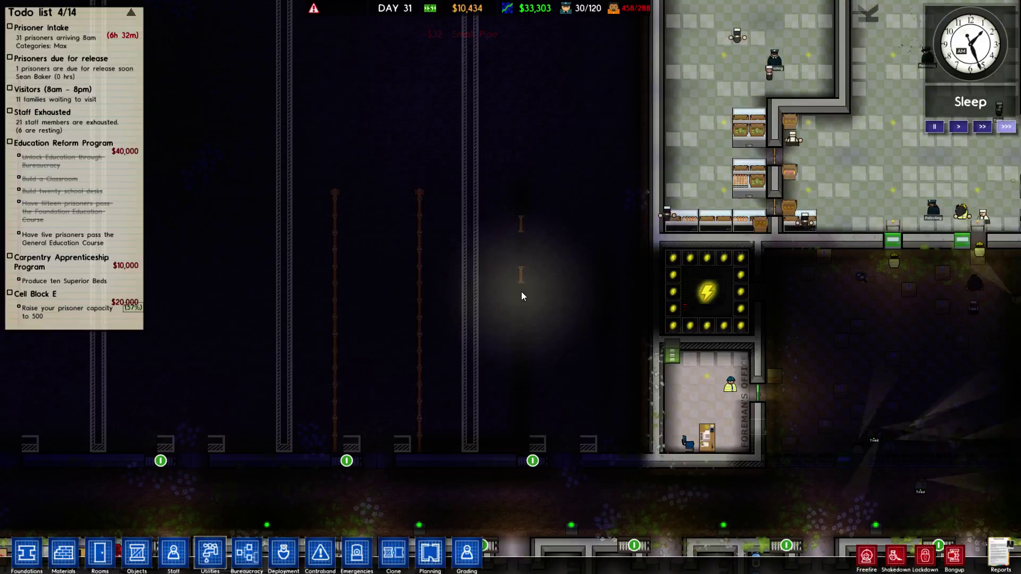
Survey the quadrant, then review the Programs and Needs reports and close them
{"action": "key", "text": "a"}
{"action": "key", "text": "d"}
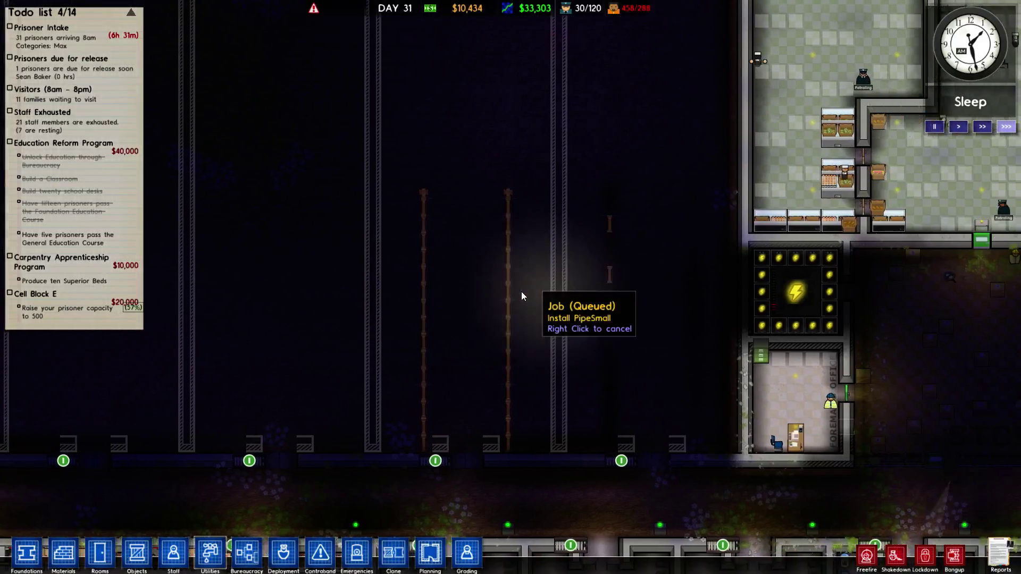
{"action": "key", "text": "d"}
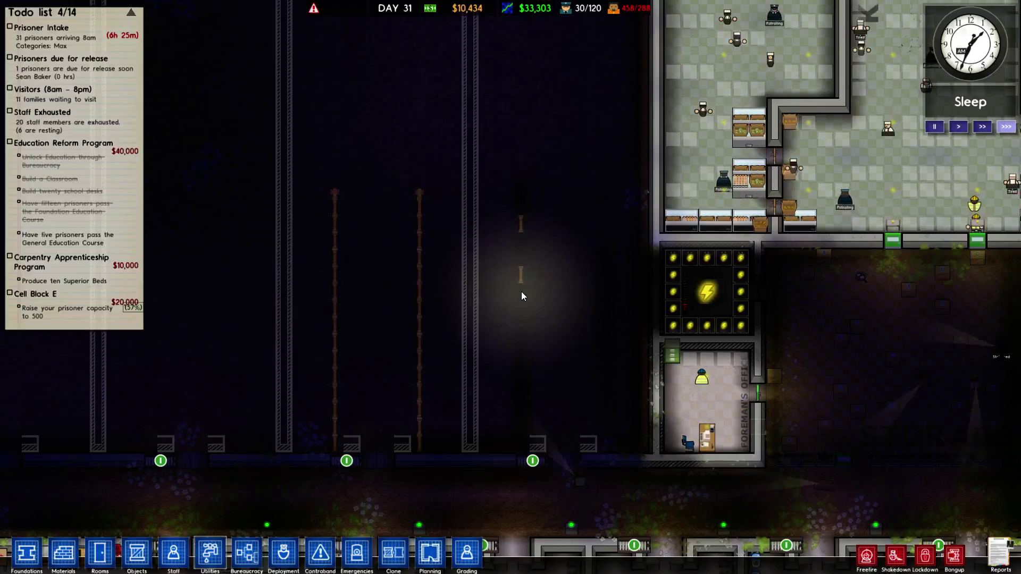
{"action": "left_click", "coordinate": [997, 551]}
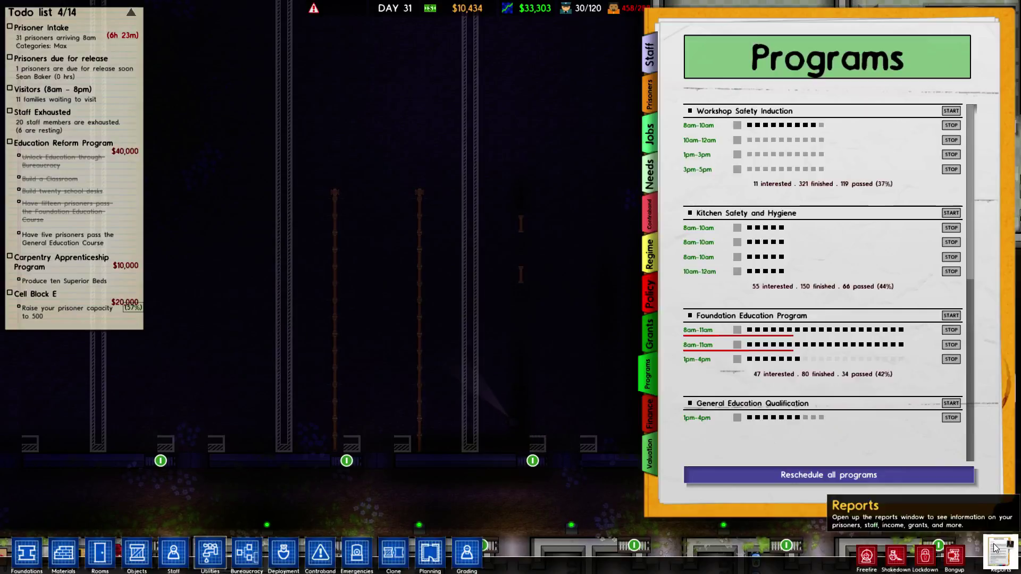
{"action": "left_click", "coordinate": [649, 172]}
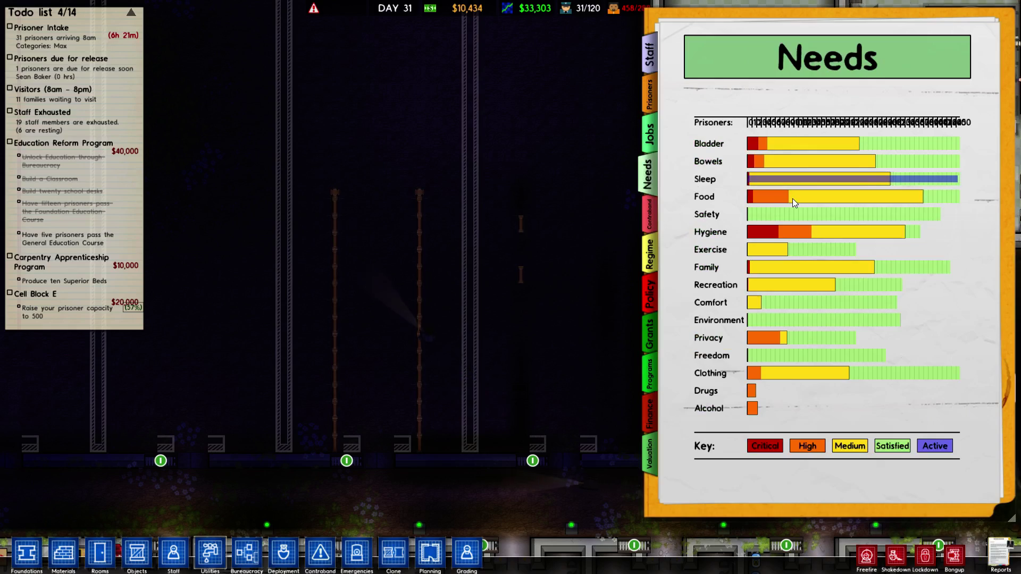
{"action": "key", "text": "Escape"}
{"action": "scroll", "coordinate": [762, 194], "scroll_direction": "down", "scroll_amount": 3}
{"action": "scroll", "coordinate": [763, 260], "scroll_direction": "down", "scroll_amount": 1}
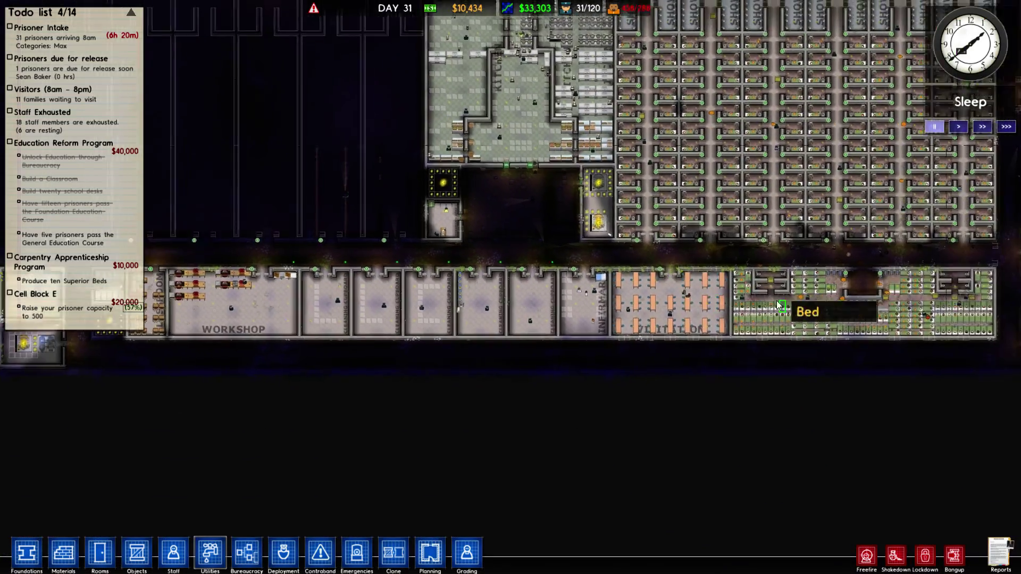
{"action": "scroll", "coordinate": [790, 311], "scroll_direction": "up", "scroll_amount": 3}
{"action": "scroll", "coordinate": [803, 343], "scroll_direction": "up", "scroll_amount": 2}
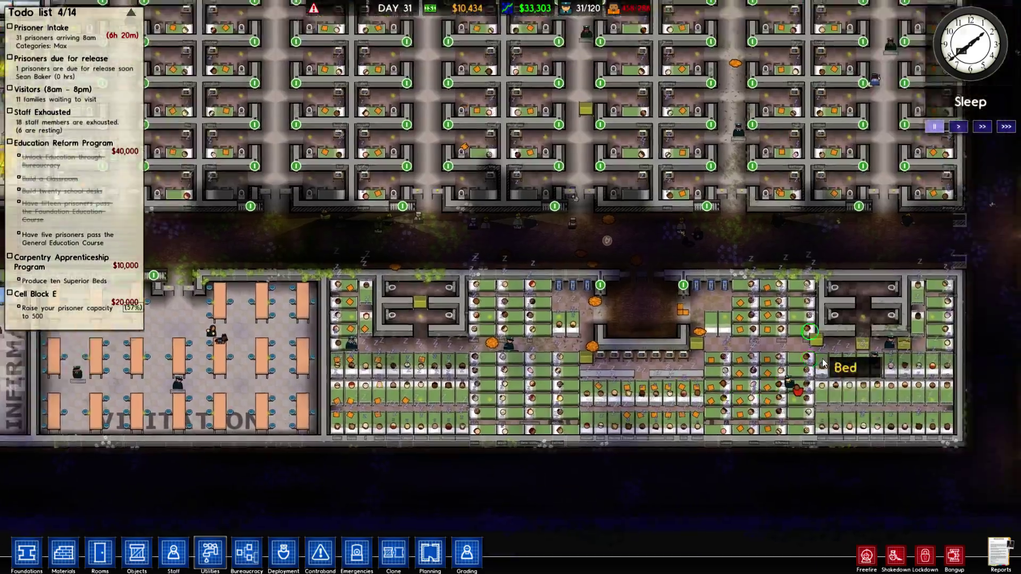
{"action": "scroll", "coordinate": [821, 365], "scroll_direction": "down", "scroll_amount": 2}
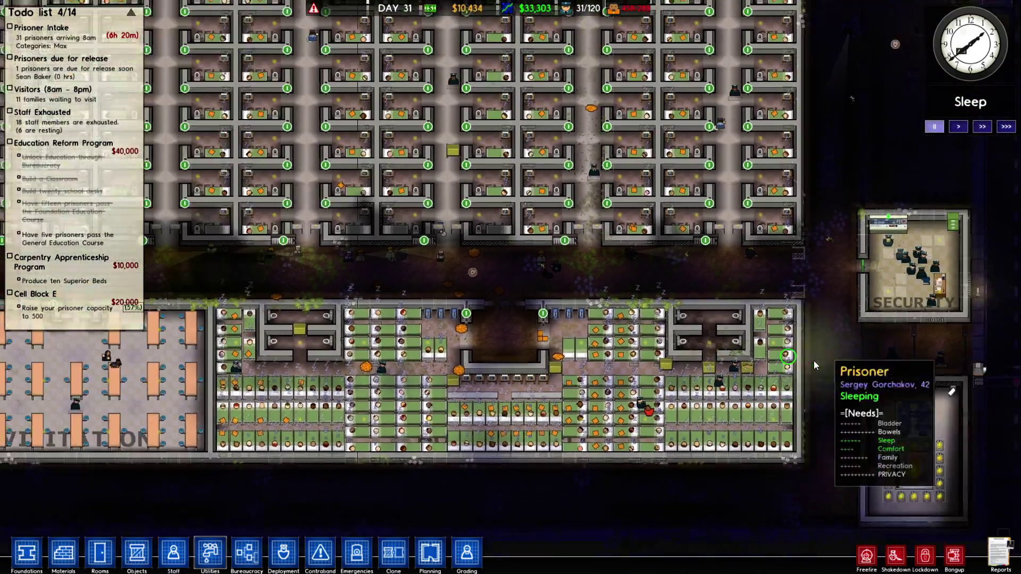
Tour the showers, cell blocks, canteen and dormitory to watch the sleeping prisoners
{"action": "key", "text": "w"}
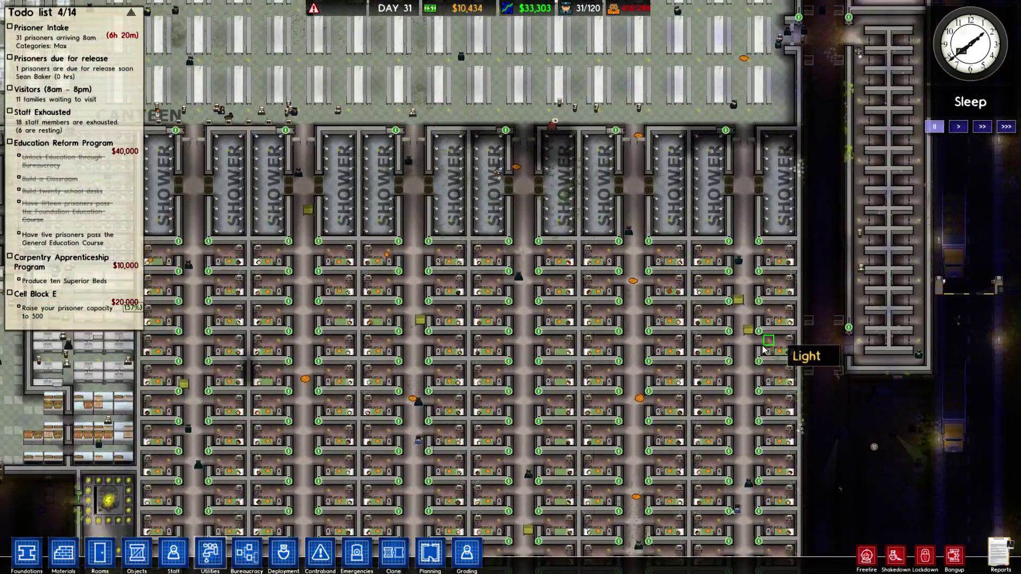
{"action": "key", "text": "w"}
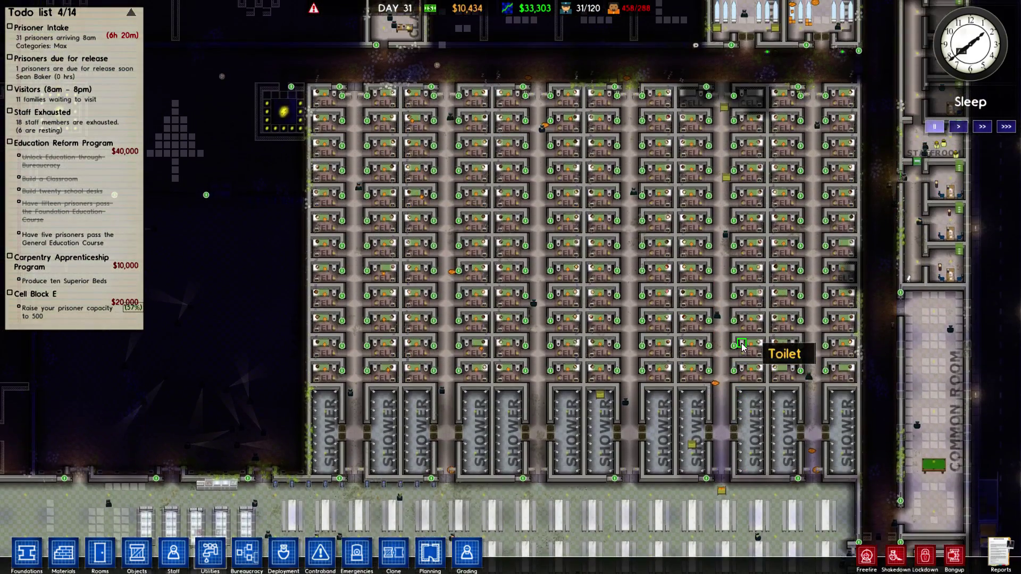
{"action": "scroll", "coordinate": [741, 343], "scroll_direction": "down", "scroll_amount": 1}
{"action": "scroll", "coordinate": [741, 343], "scroll_direction": "up", "scroll_amount": 3}
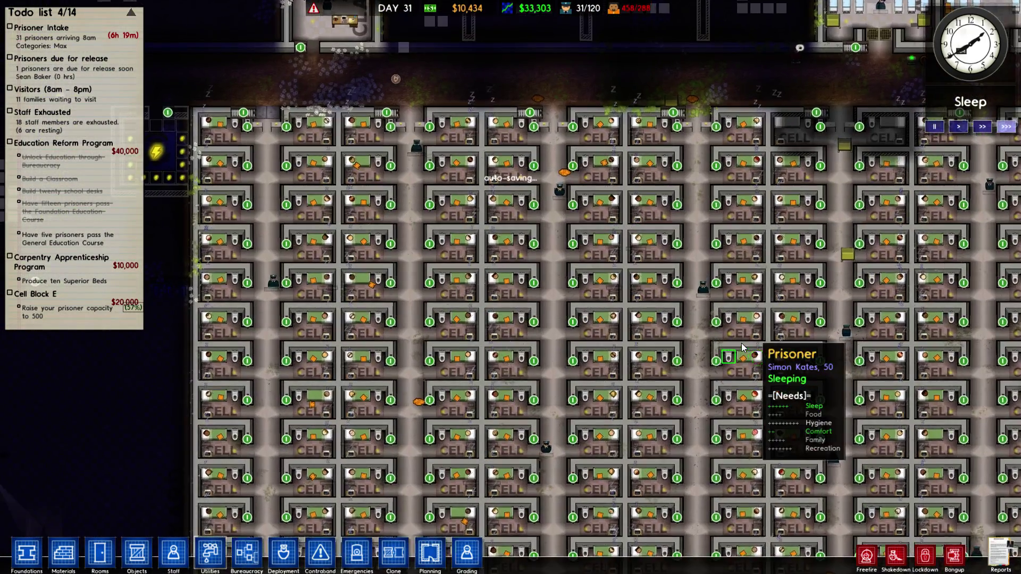
{"action": "key", "text": "s"}
{"action": "key", "text": "a"}
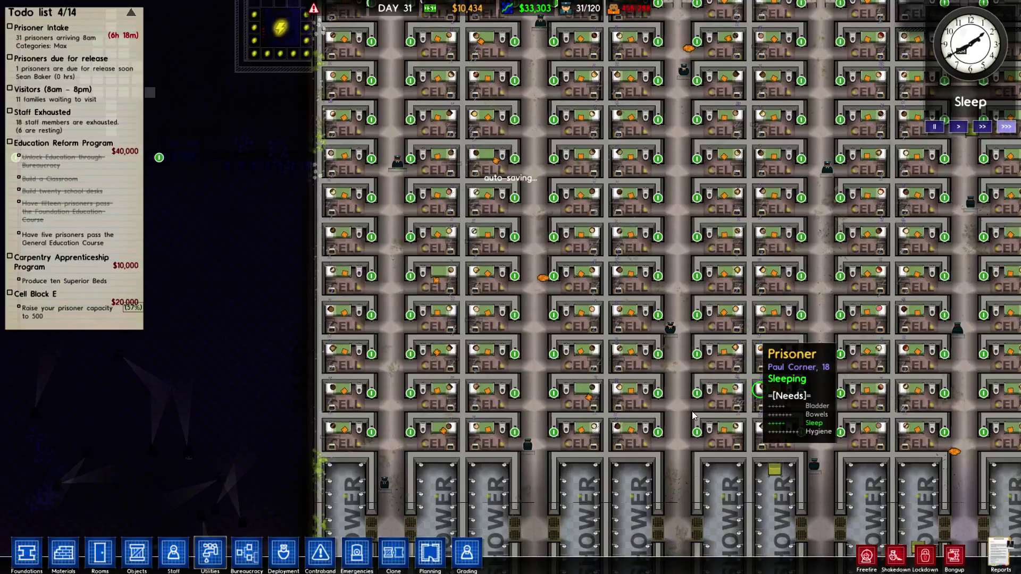
{"action": "scroll", "coordinate": [740, 348], "scroll_direction": "down", "scroll_amount": 3}
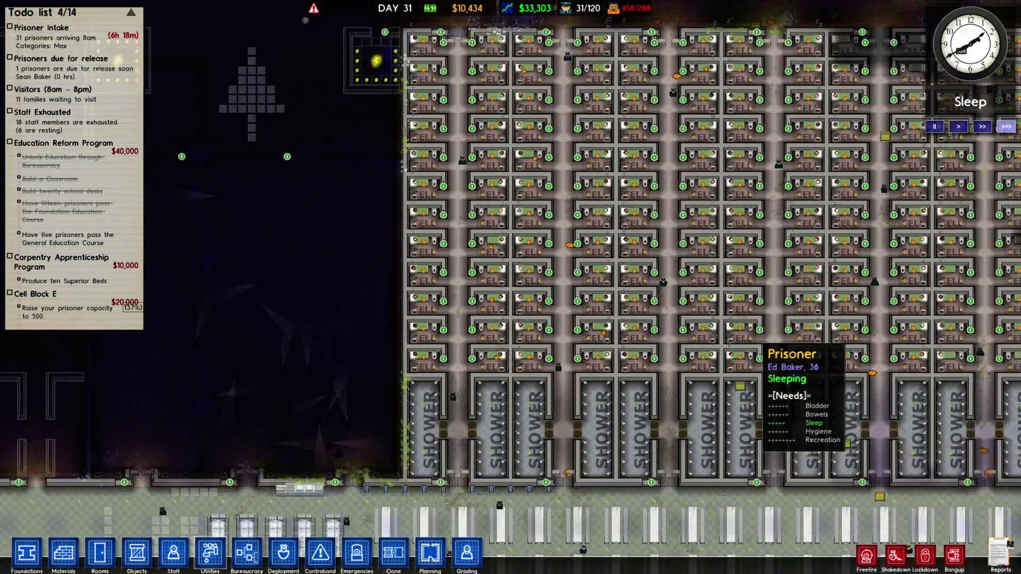
{"action": "key", "text": "s"}
{"action": "key", "text": "s"}
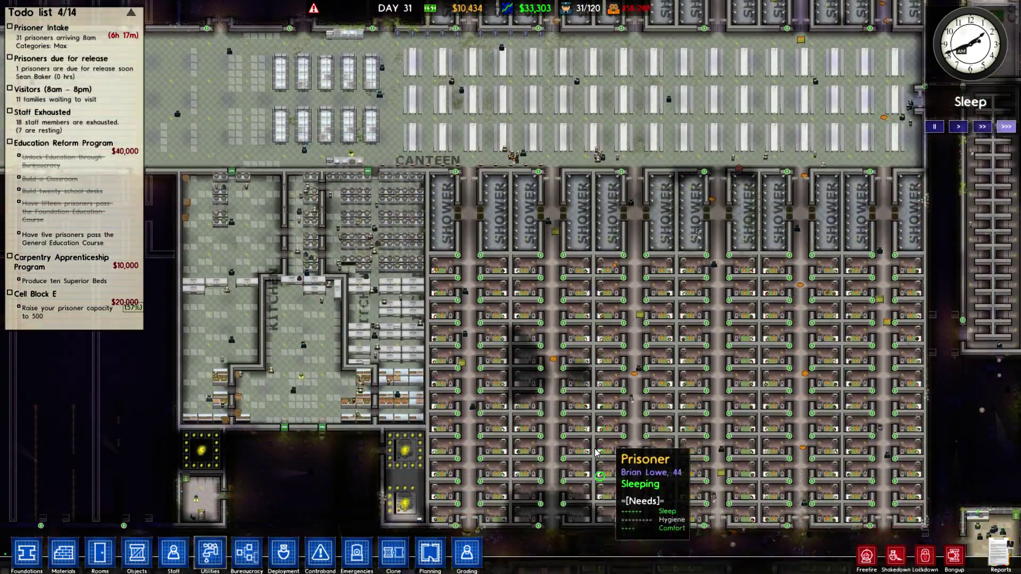
{"action": "scroll", "coordinate": [596, 448], "scroll_direction": "up", "scroll_amount": 3}
{"action": "scroll", "coordinate": [606, 443], "scroll_direction": "up", "scroll_amount": 2}
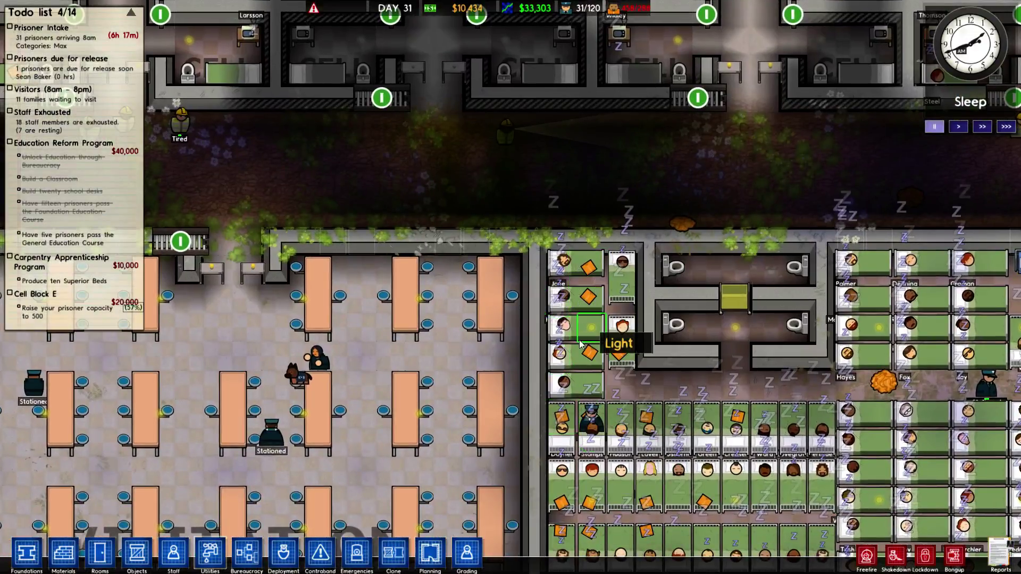
{"action": "key", "text": "s"}
{"action": "key", "text": "s"}
{"action": "key", "text": "d"}
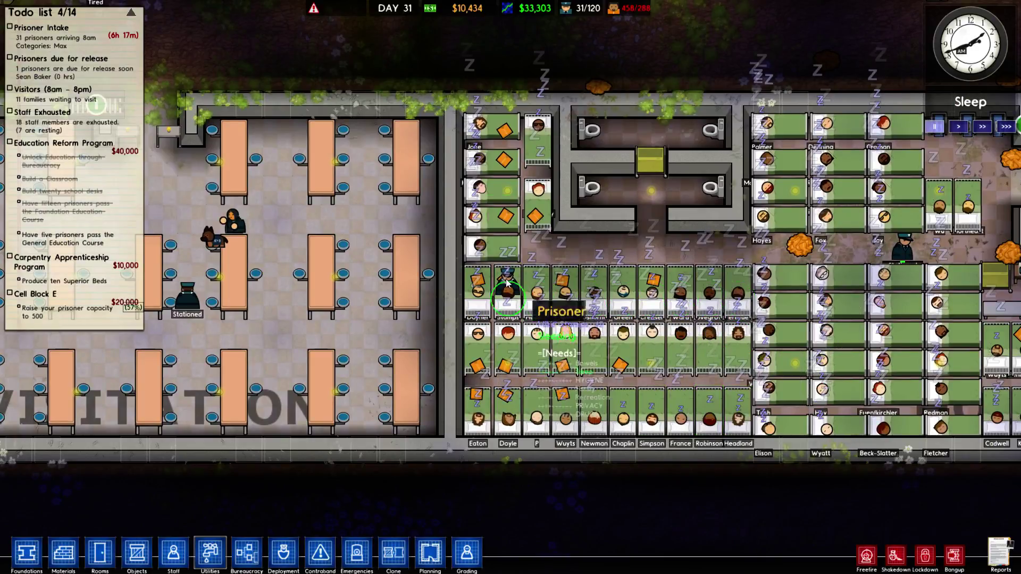
{"action": "key", "text": "d"}
{"action": "key", "text": "s"}
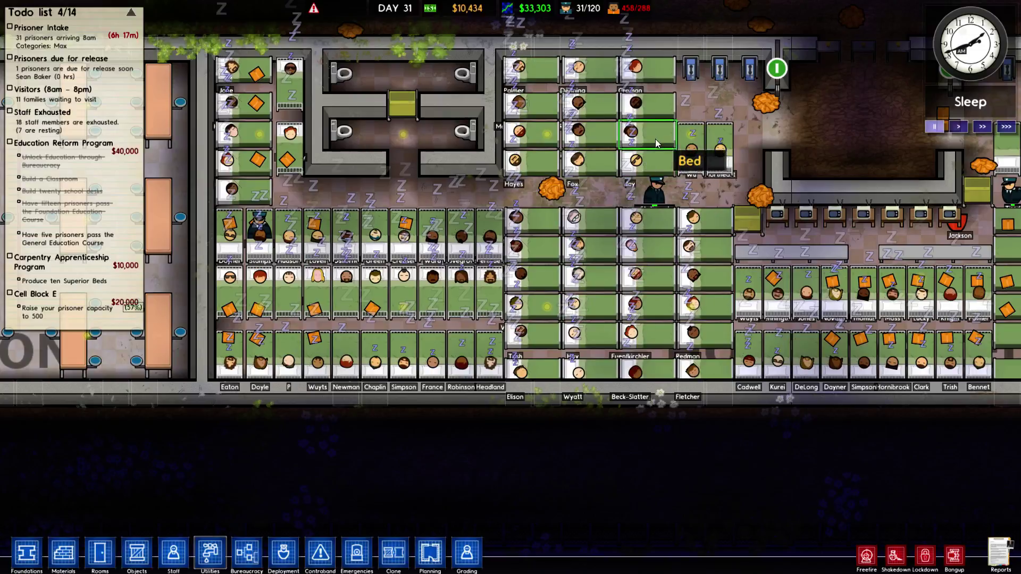
{"action": "key", "text": "d"}
{"action": "key", "text": "s"}
{"action": "key", "text": "d"}
{"action": "key", "text": "w"}
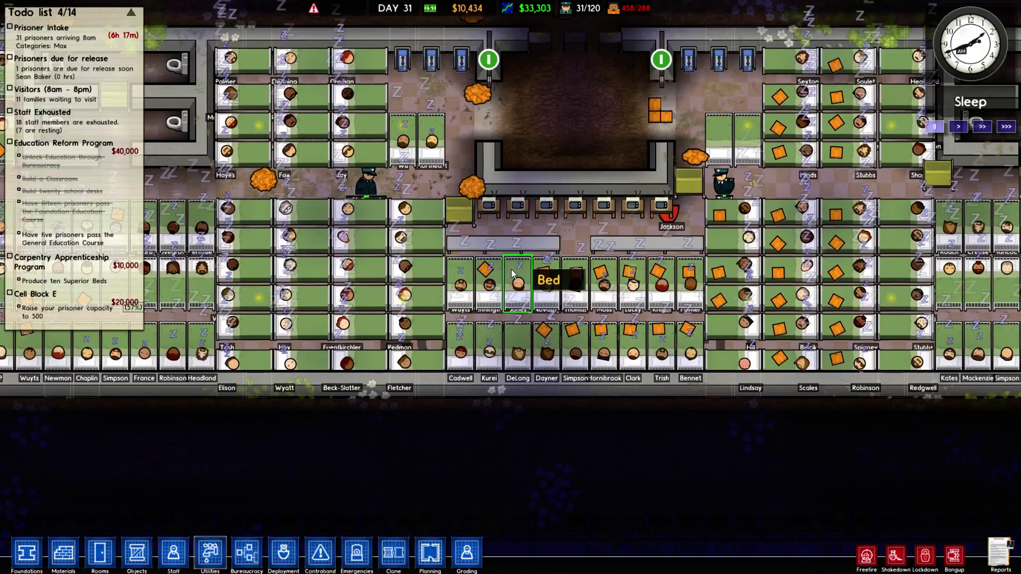
{"action": "key", "text": "d"}
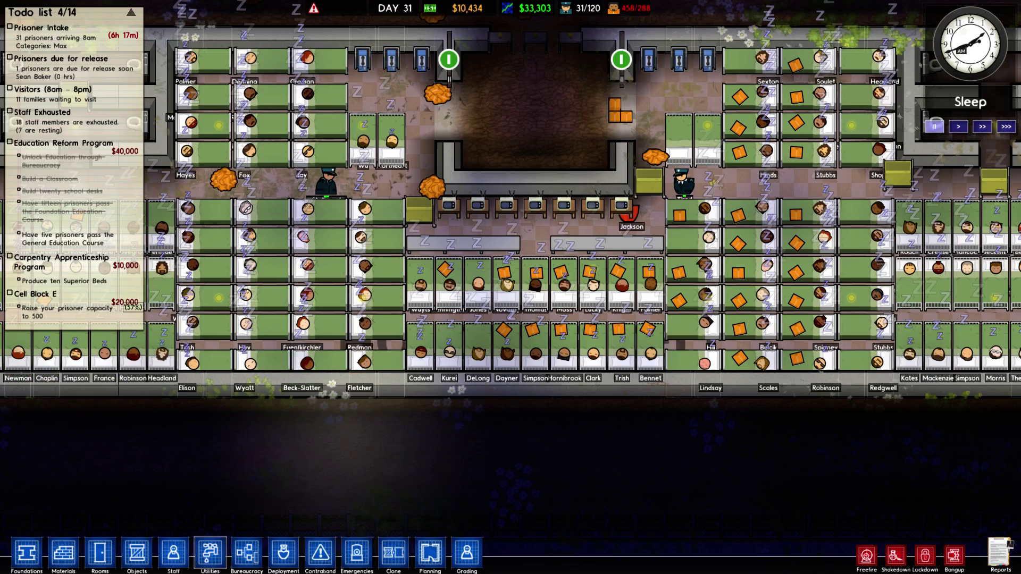
Dismiss the main menu and move back across the cell blocks toward the empty quadrant
{"action": "key", "text": "Escape"}
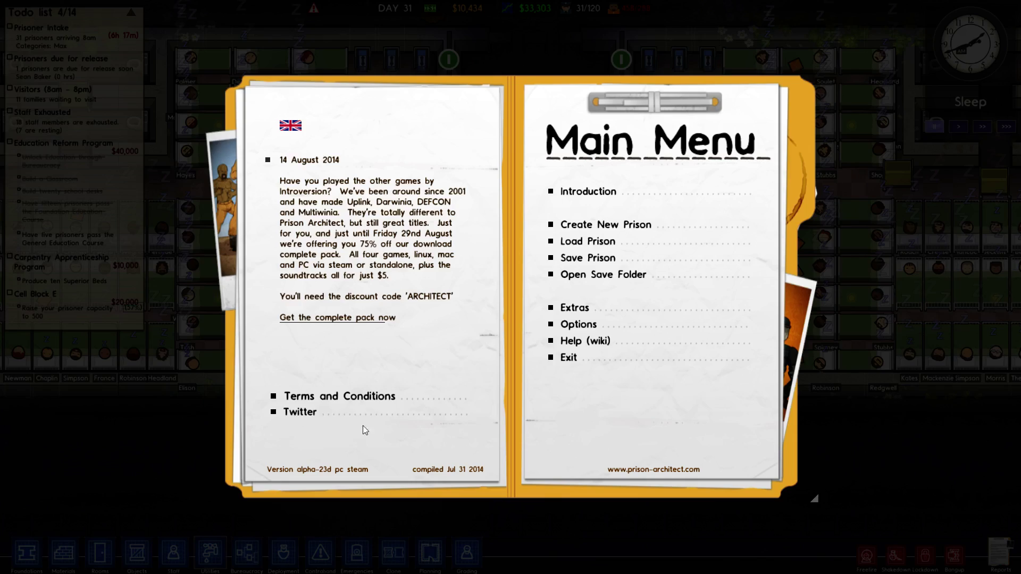
{"action": "key", "text": "Escape"}
{"action": "scroll", "coordinate": [422, 316], "scroll_direction": "down", "scroll_amount": 3}
{"action": "key", "text": "w"}
{"action": "key", "text": "a"}
{"action": "scroll", "coordinate": [660, 272], "scroll_direction": "up", "scroll_amount": 2}
{"action": "key", "text": "a"}
{"action": "key", "text": "w"}
{"action": "key", "text": "a"}
{"action": "key", "text": "w"}
Run the game at fastest speed while heading toward the electrical room
{"action": "key", "text": "3"}
{"action": "key", "text": "a"}
{"action": "key", "text": "s"}
{"action": "scroll", "coordinate": [726, 259], "scroll_direction": "up", "scroll_amount": 2}
Inspect the workman installing the queued small water pipes, with the game paused
{"action": "key", "text": "a"}
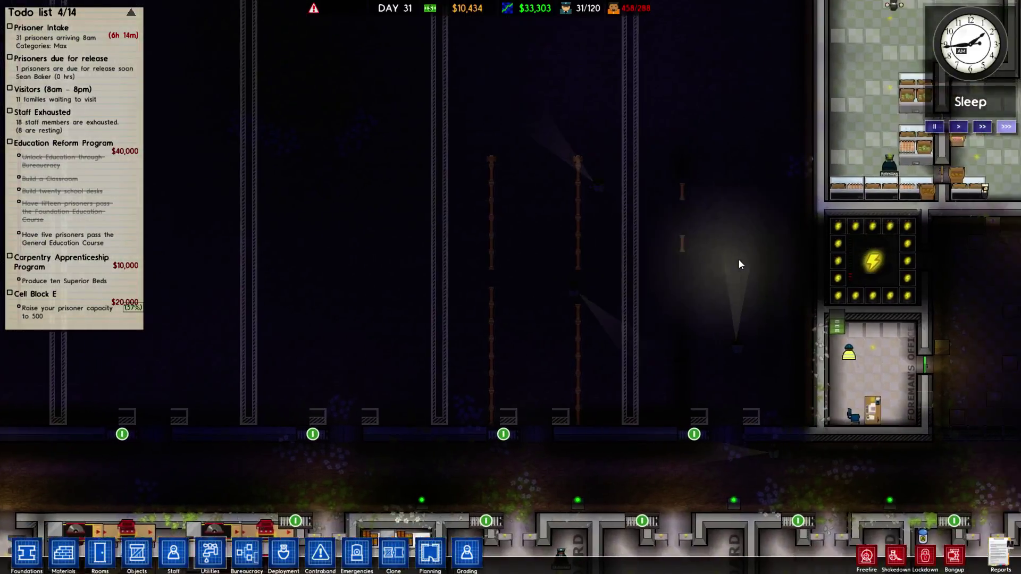
{"action": "scroll", "coordinate": [739, 264], "scroll_direction": "up", "scroll_amount": 1}
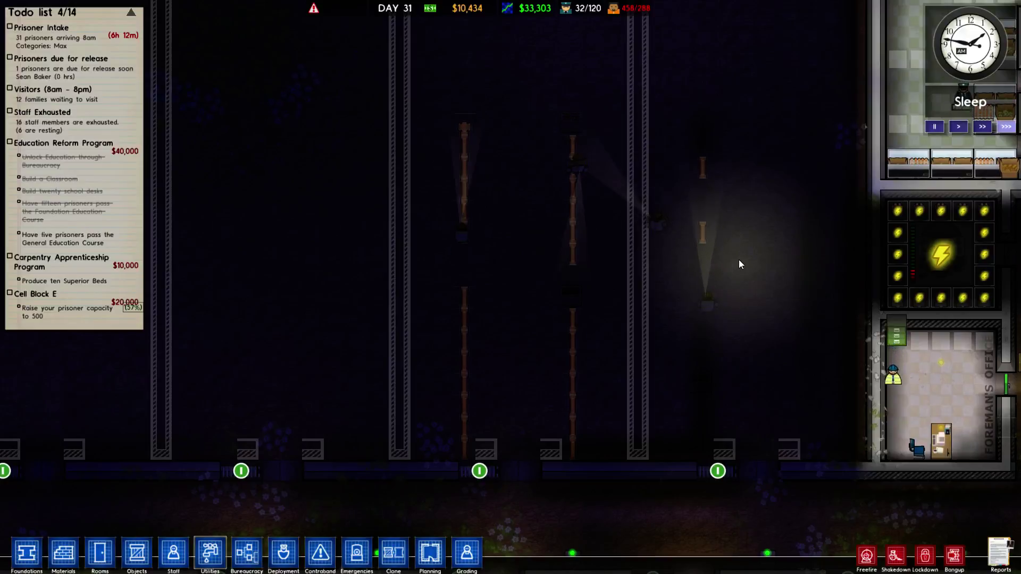
{"action": "left_click", "coordinate": [738, 264]}
{"action": "key", "text": "w"}
{"action": "key", "text": "d"}
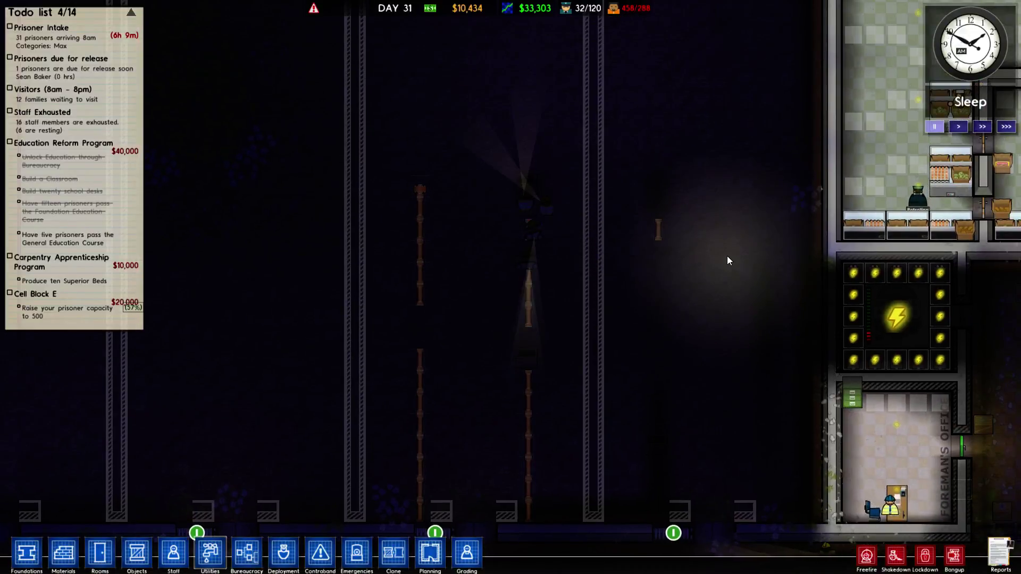
{"action": "key", "text": "a"}
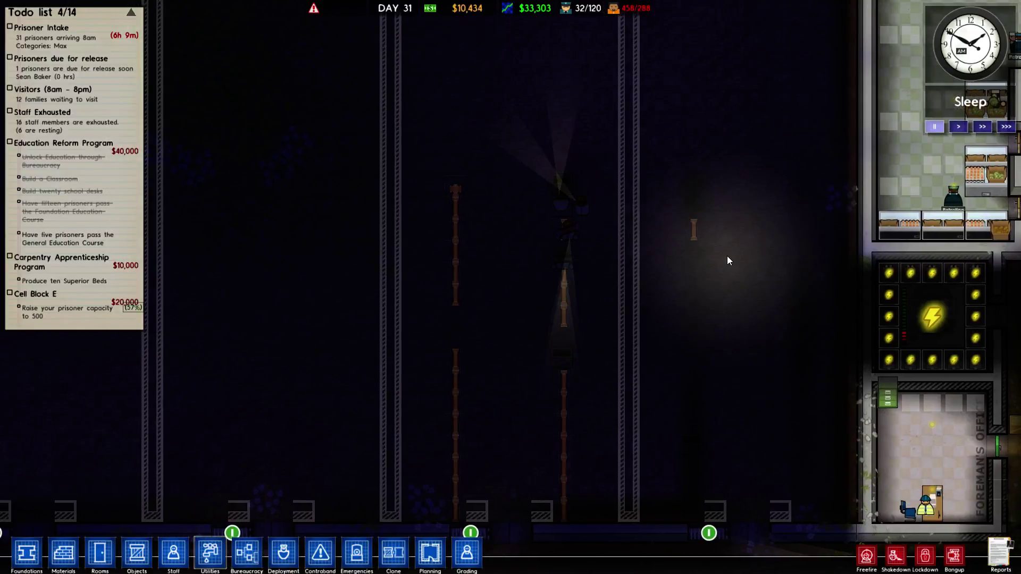